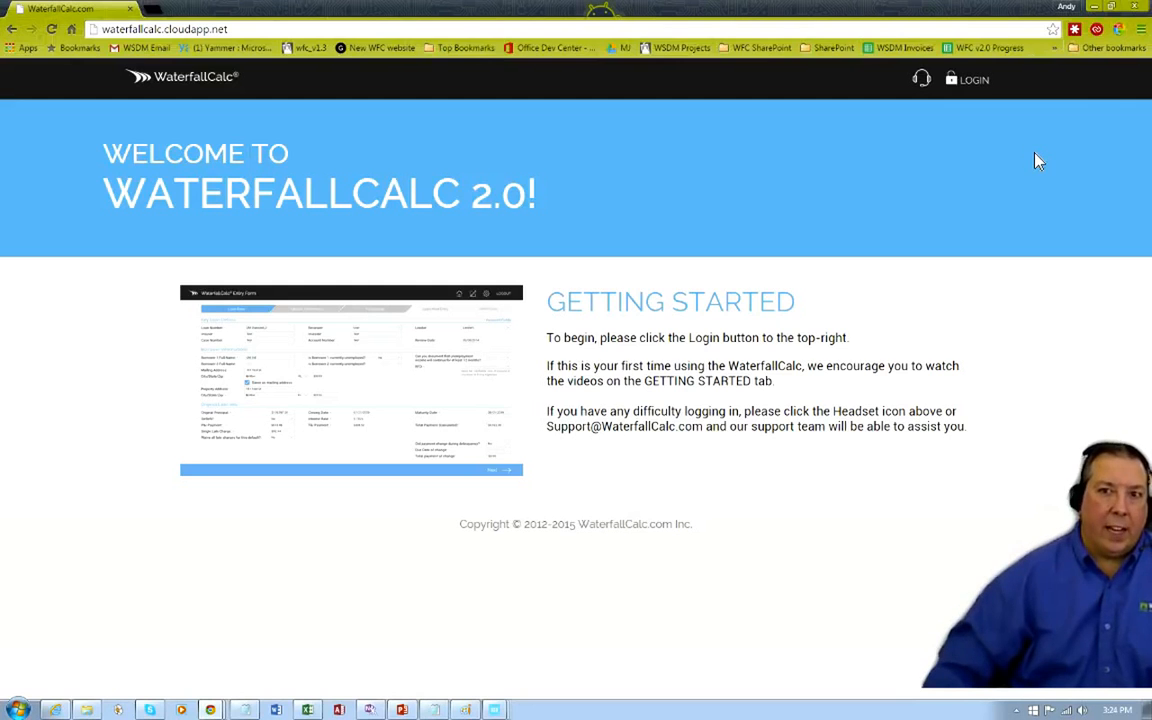
# - View the support contact page, return to the welcome page and sign in through the MS Live login
pyautogui.click(922, 82)
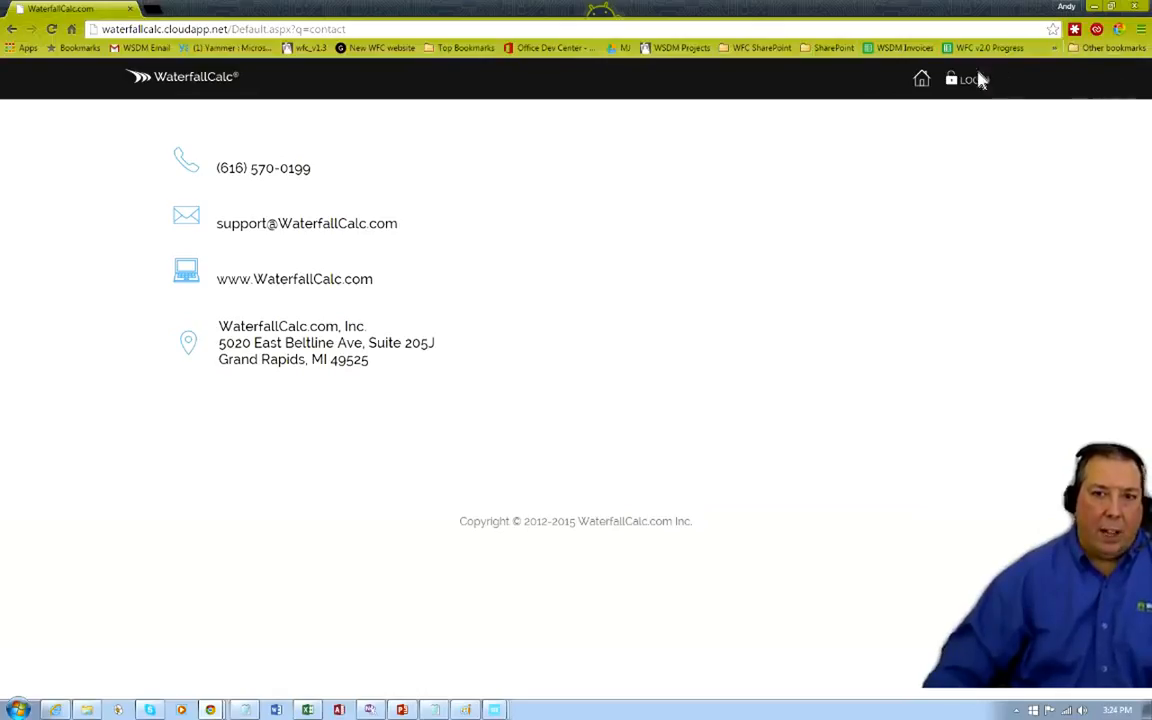
pyautogui.click(922, 84)
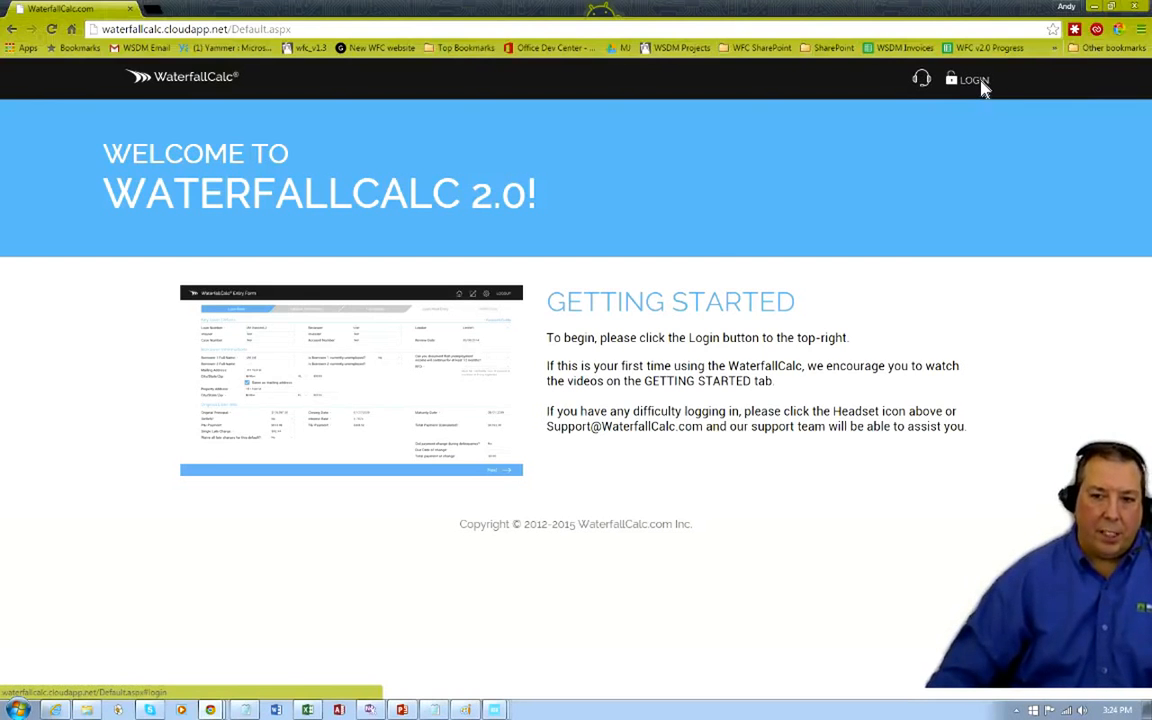
pyautogui.click(972, 81)
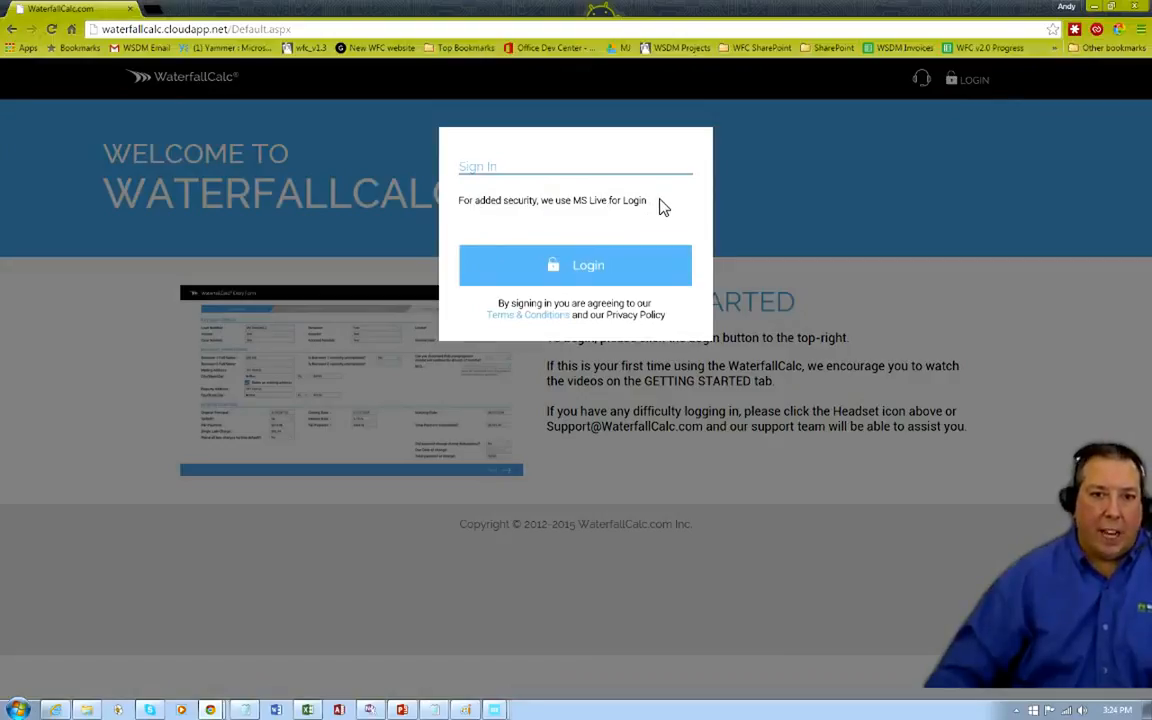
pyautogui.click(624, 266)
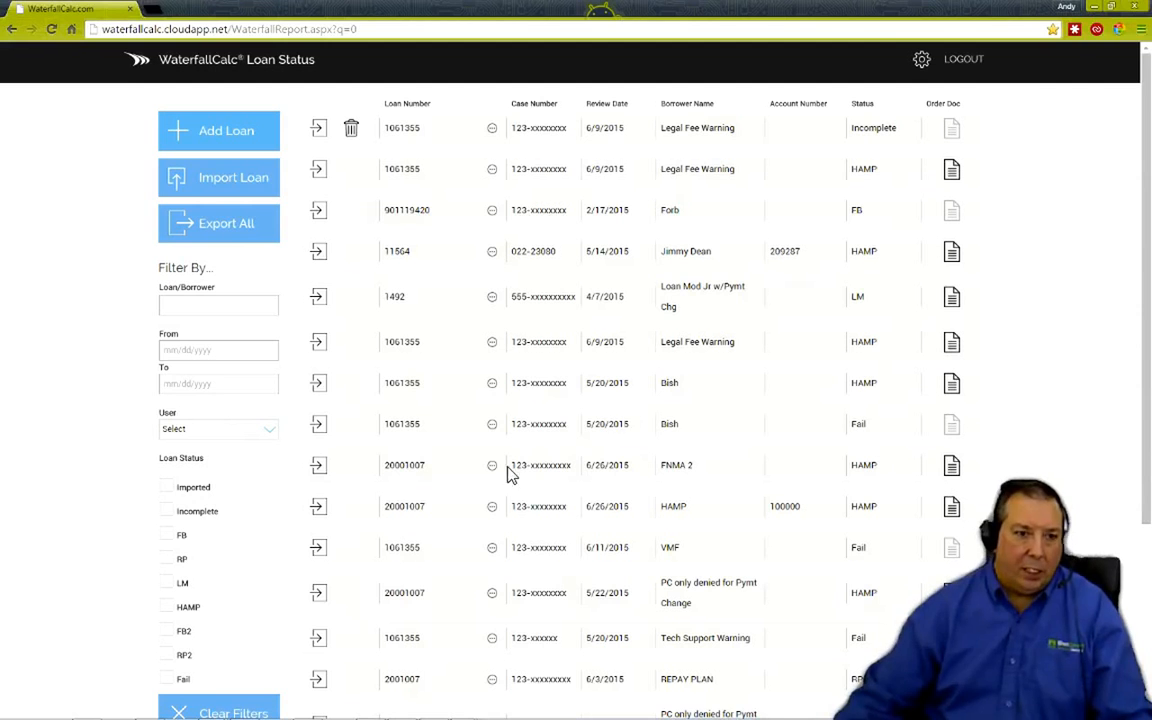
# - Filter the loan list to HAMP status and search it by the borrower's last name
pyautogui.click(167, 607)
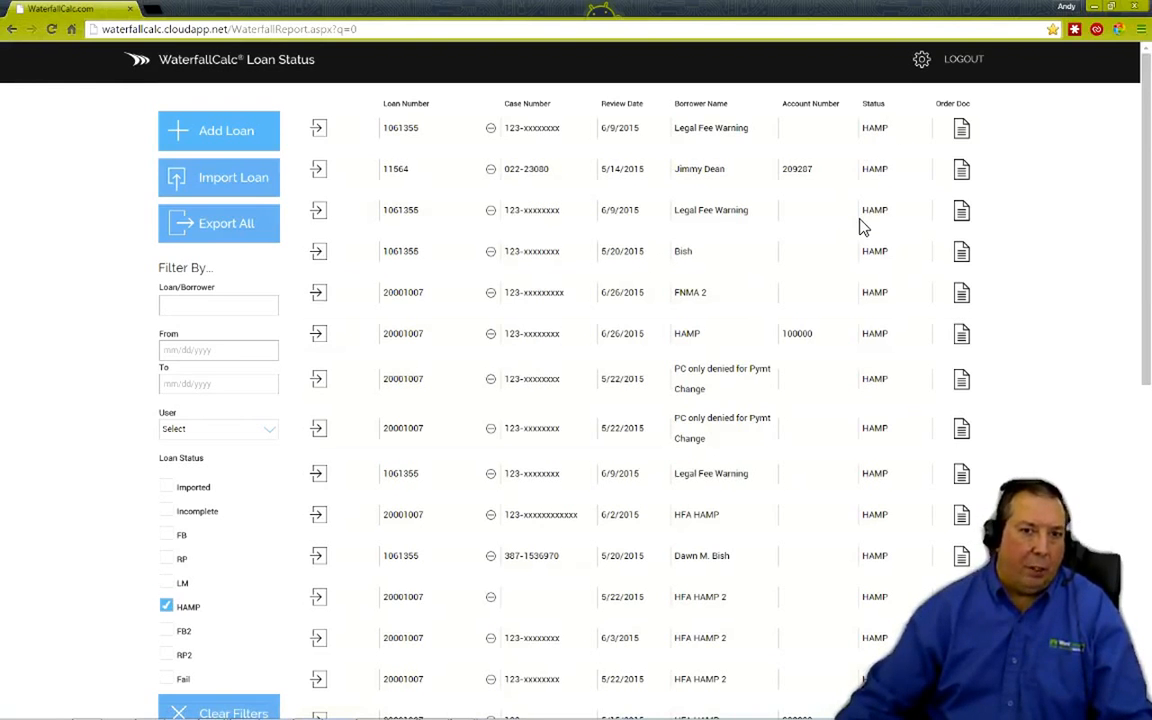
pyautogui.click(211, 311)
pyautogui.write('de')
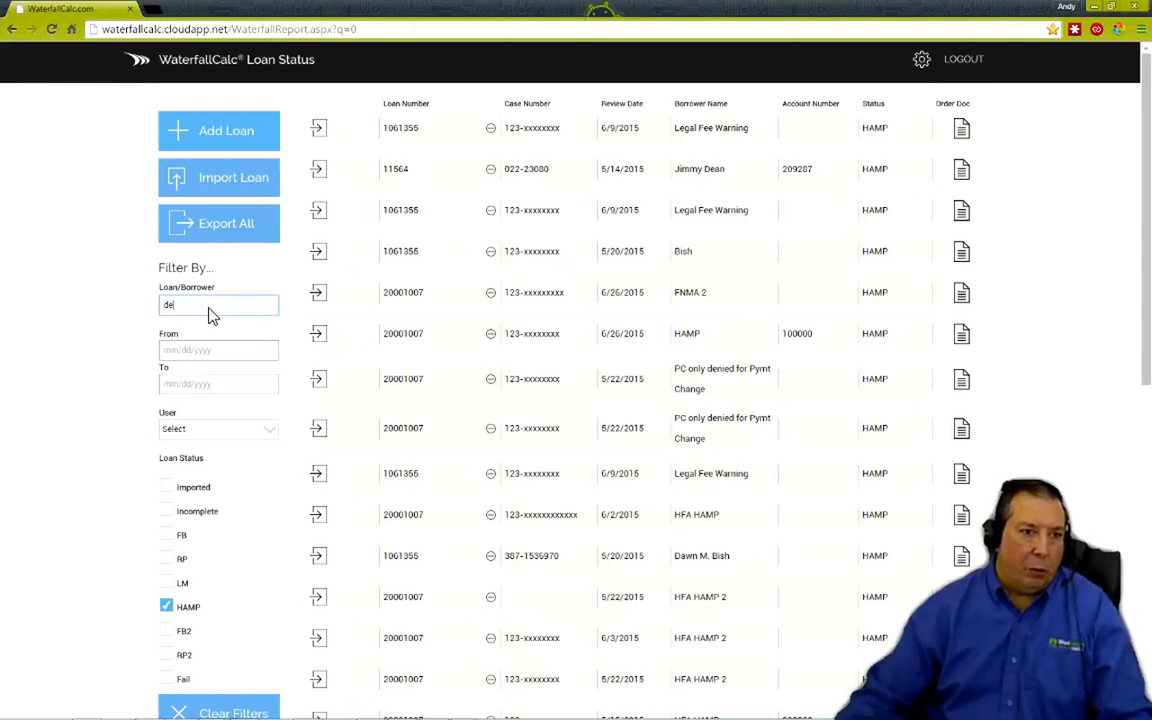
pyautogui.write('an')
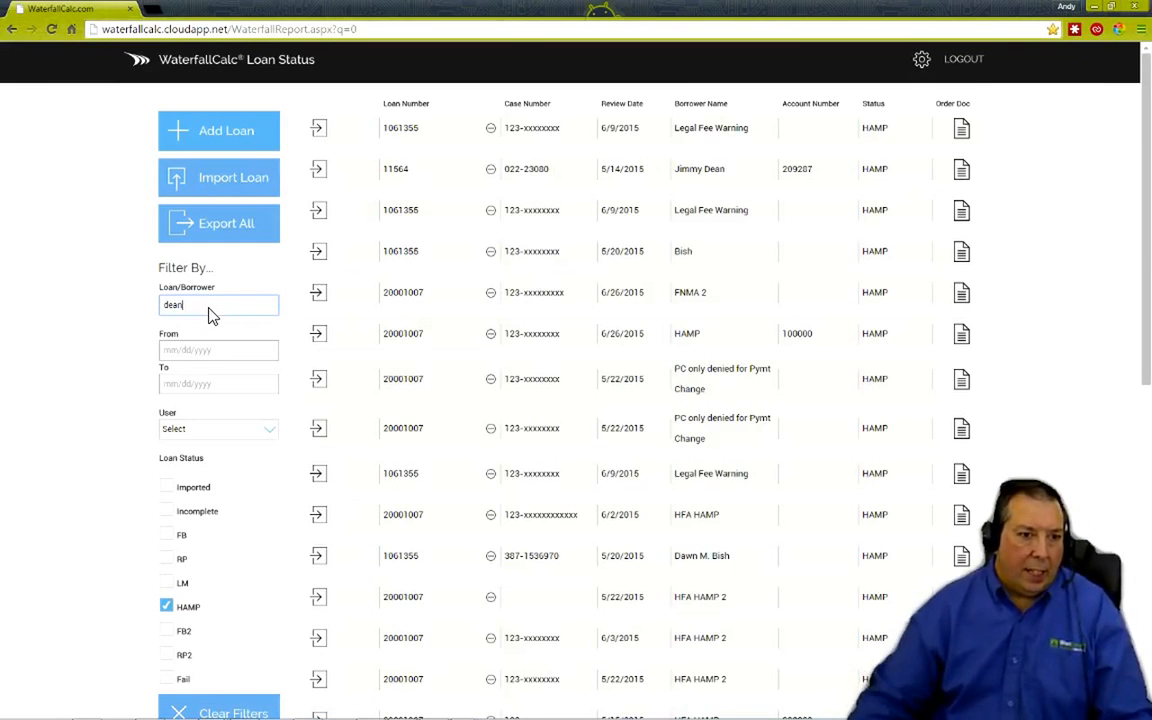
pyautogui.press('Return')
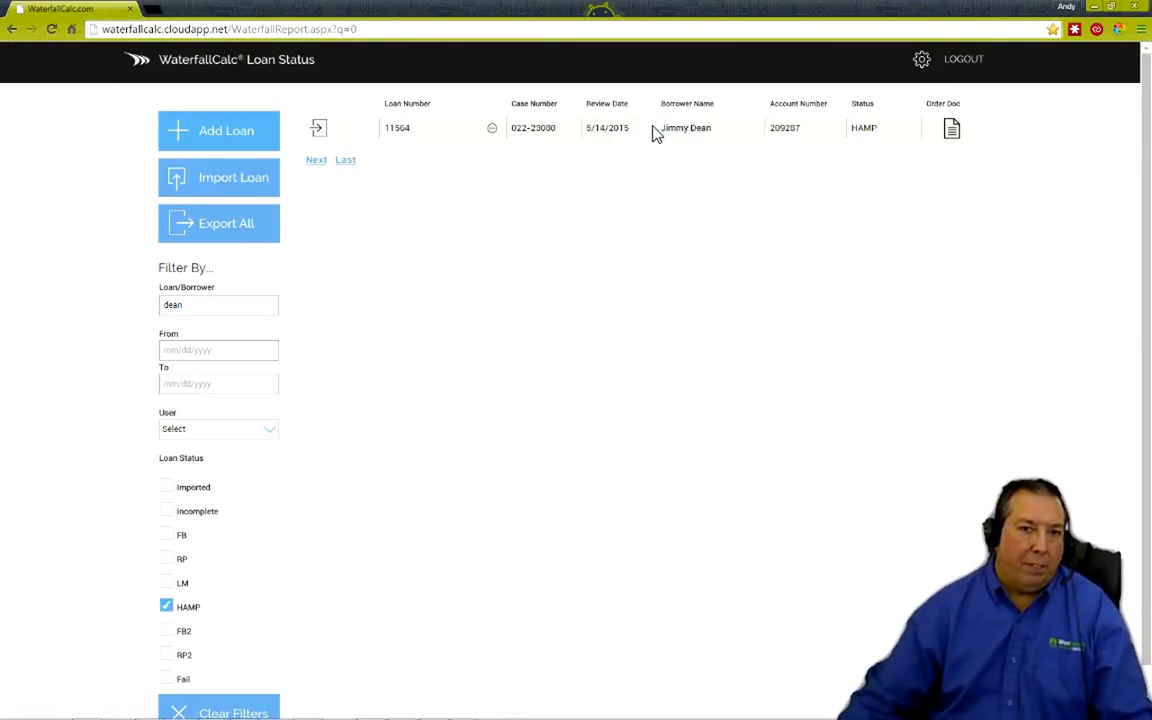
# - Clear the borrower search so the loan list is filtered by HAMP status only
pyautogui.doubleClick(198, 305)
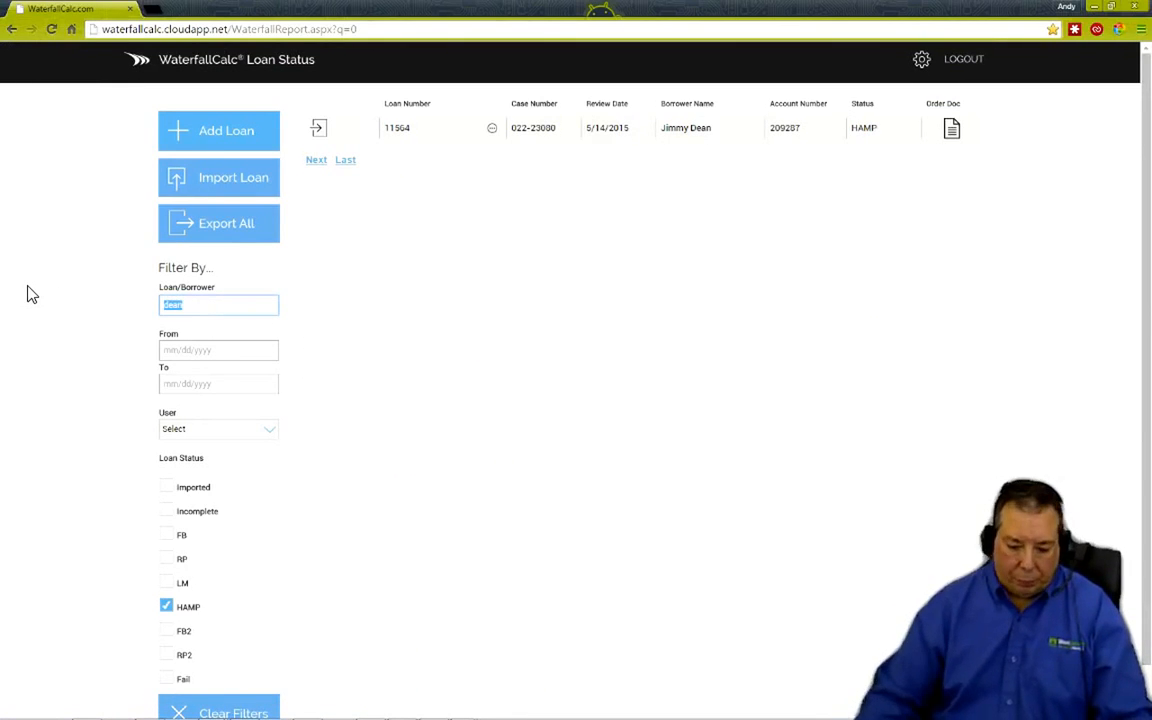
pyautogui.press('BackSpace')
pyautogui.press('Return')
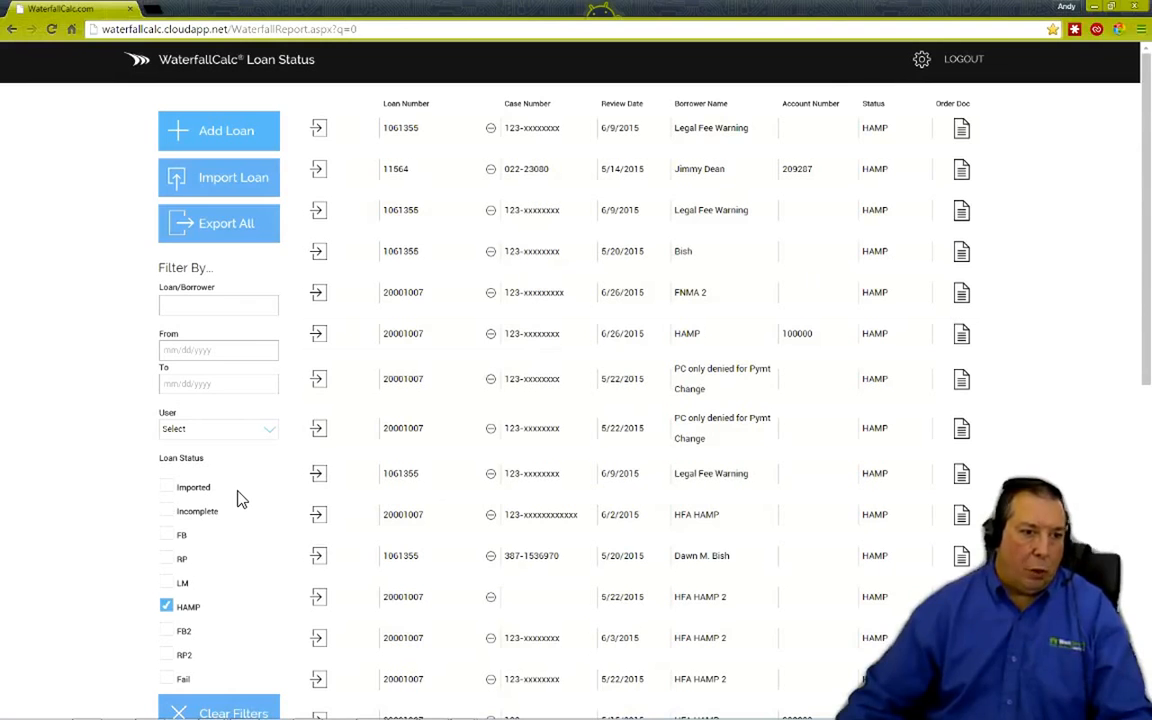
pyautogui.moveTo(181, 717)
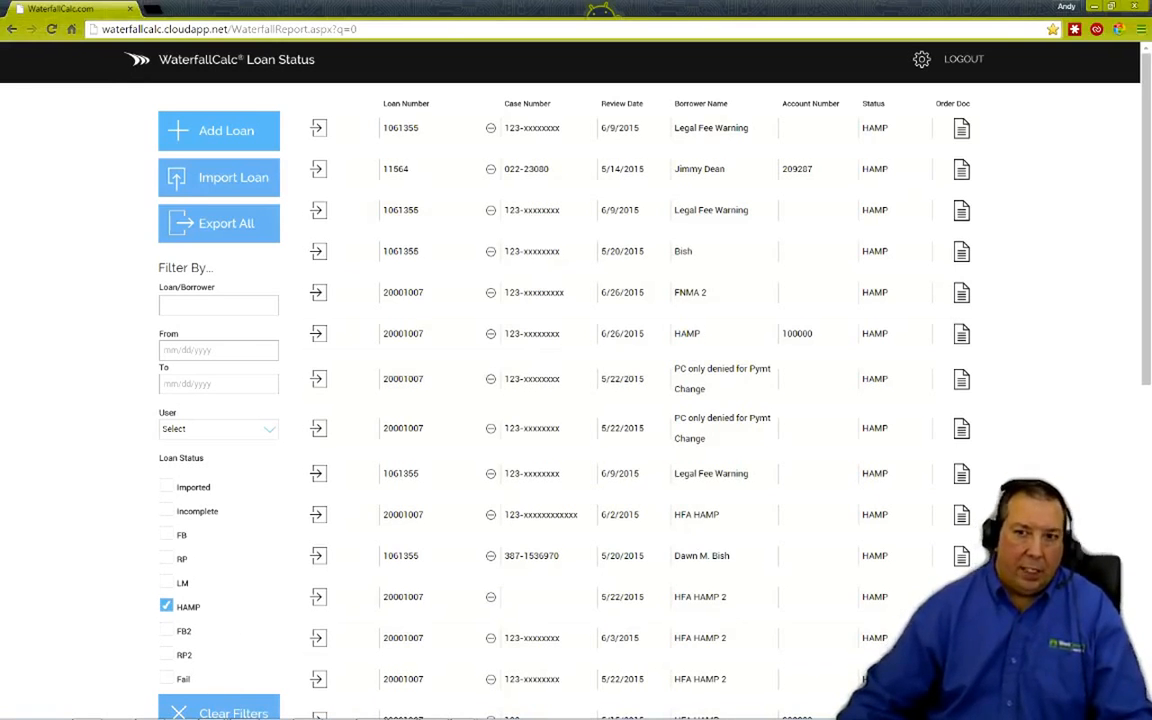
pyautogui.moveTo(1147, 126)
pyautogui.mouseDown()
pyautogui.moveTo(1148, 203)
pyautogui.moveTo(1147, 124)
pyautogui.mouseUp()
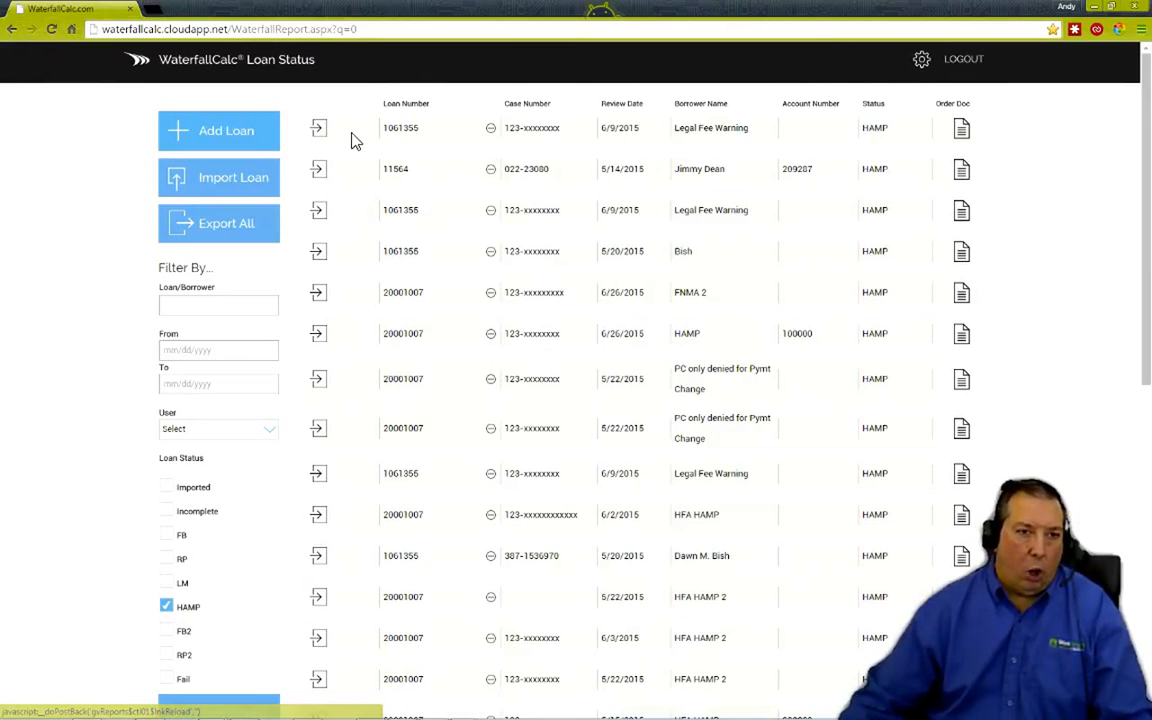
# - View the Waterfall Data Report and HAMP Report of the first Legal Fee Warning loan, and return to the dashboard
pyautogui.click(491, 130)
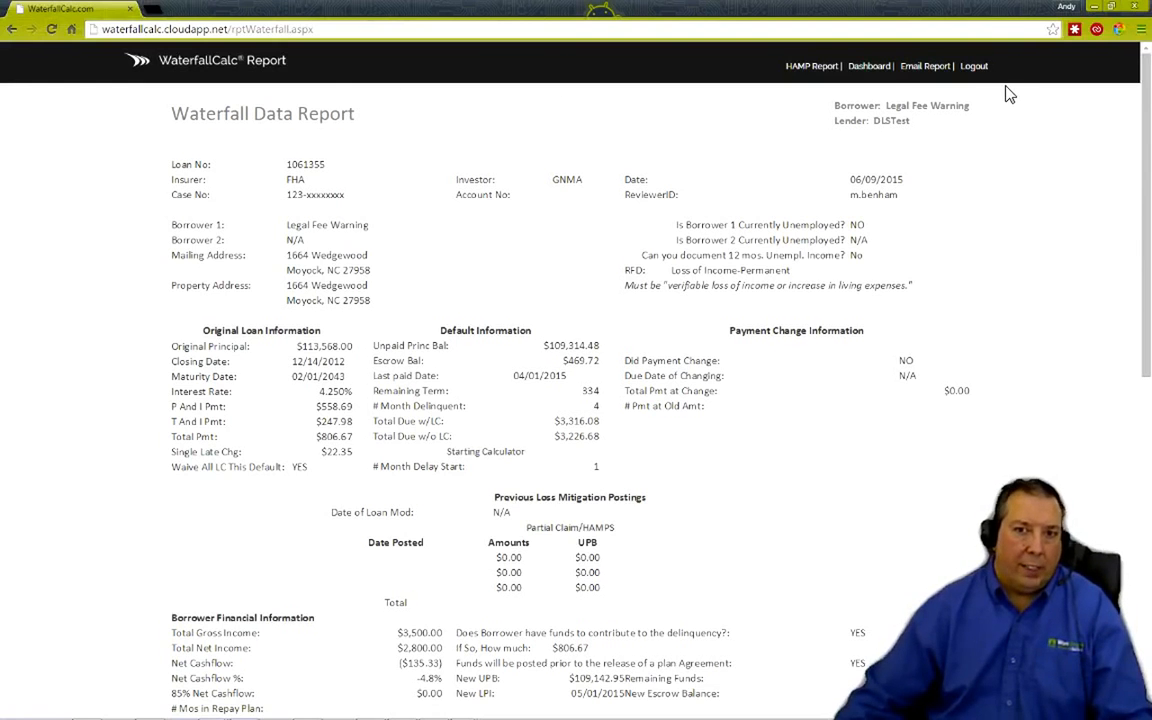
pyautogui.click(812, 66)
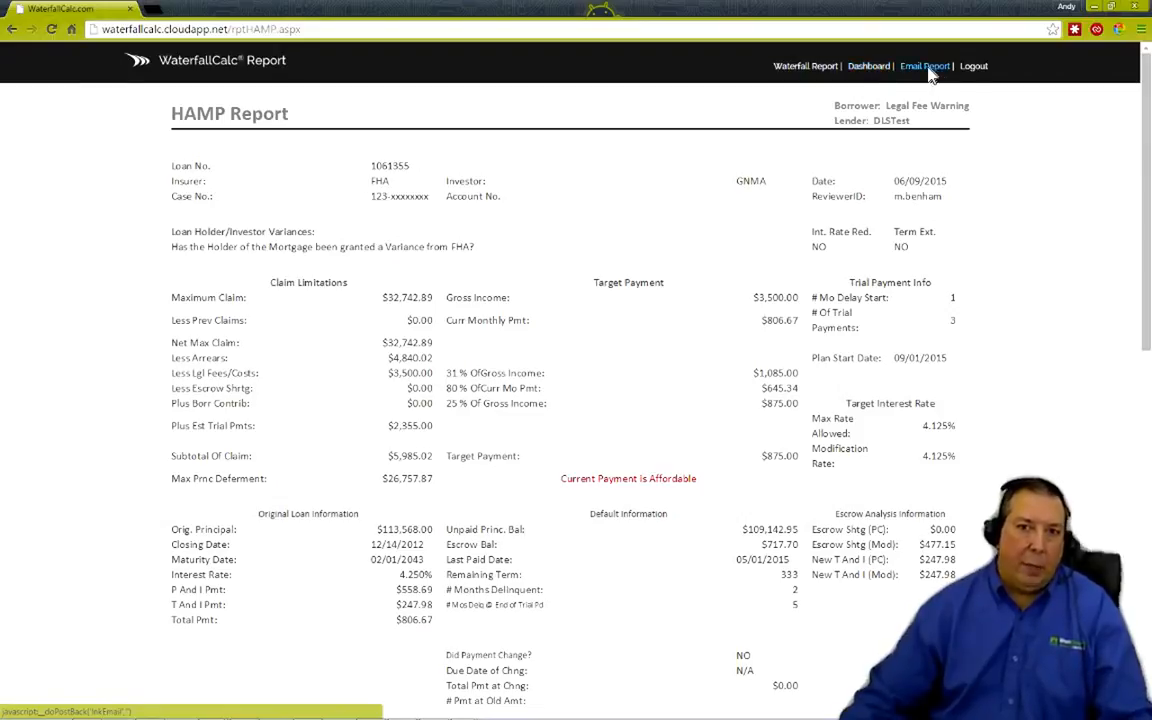
pyautogui.click(870, 67)
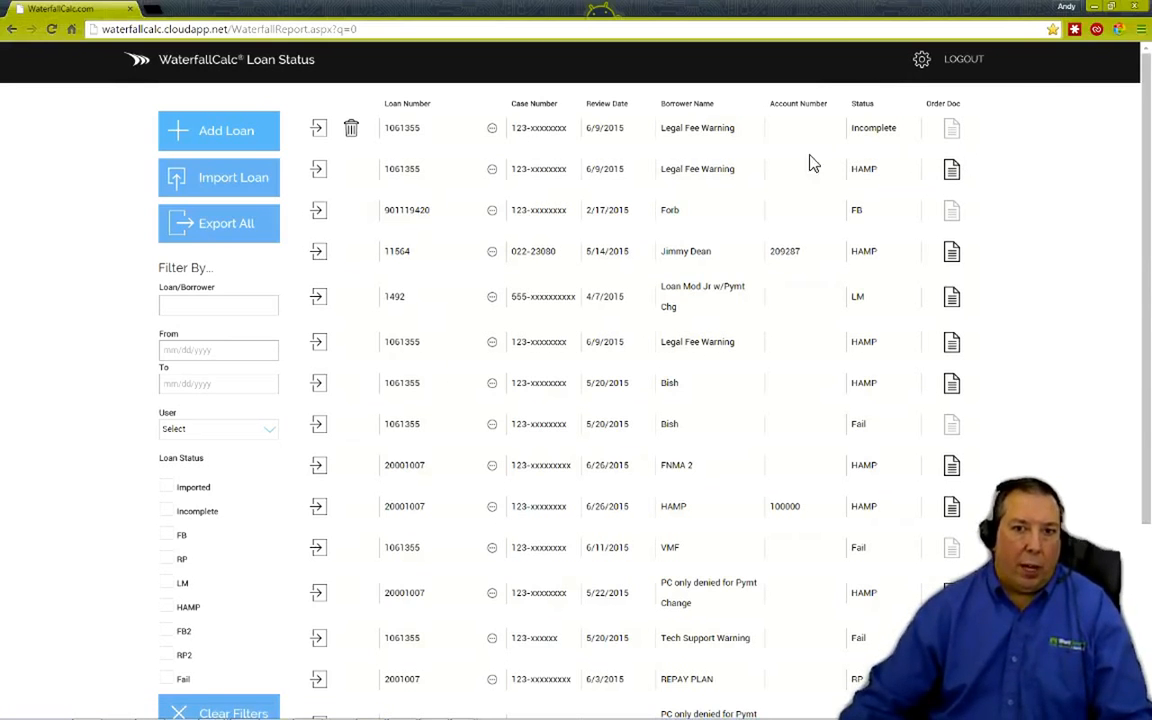
# - Open the HAMP-status Legal Fee Warning loan dated 6/9/2015 and review its Loan Basic, Default Information and Loan Mod Entry data
pyautogui.click(491, 172)
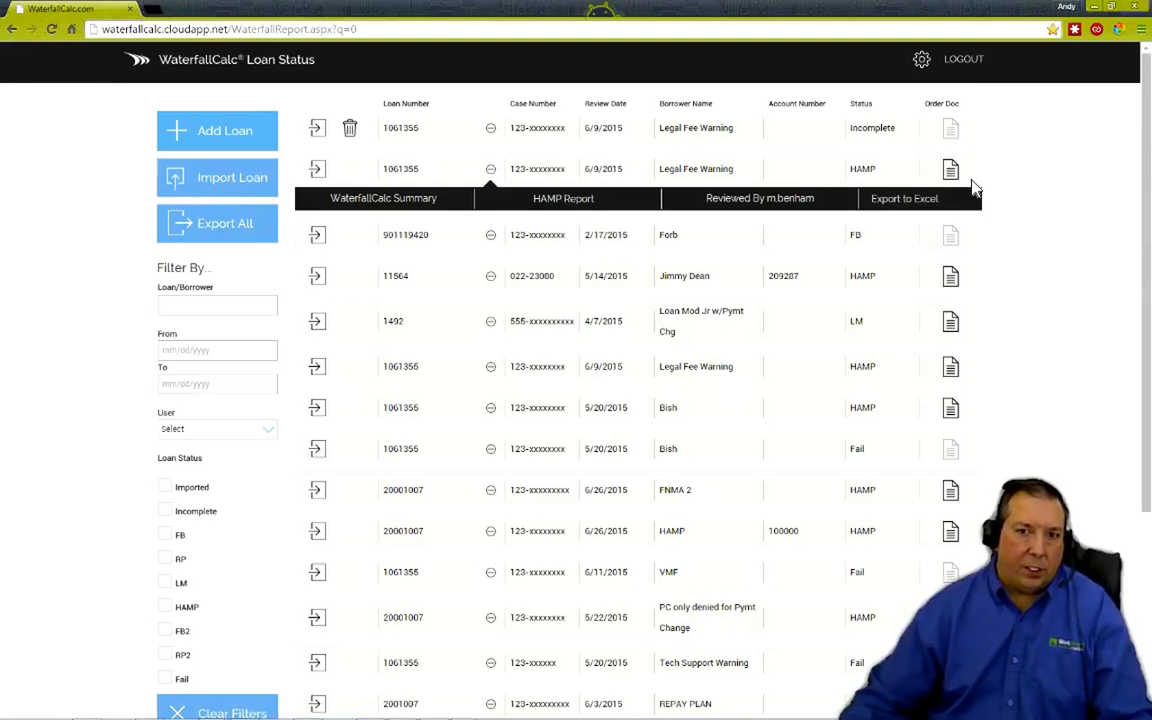
pyautogui.click(317, 170)
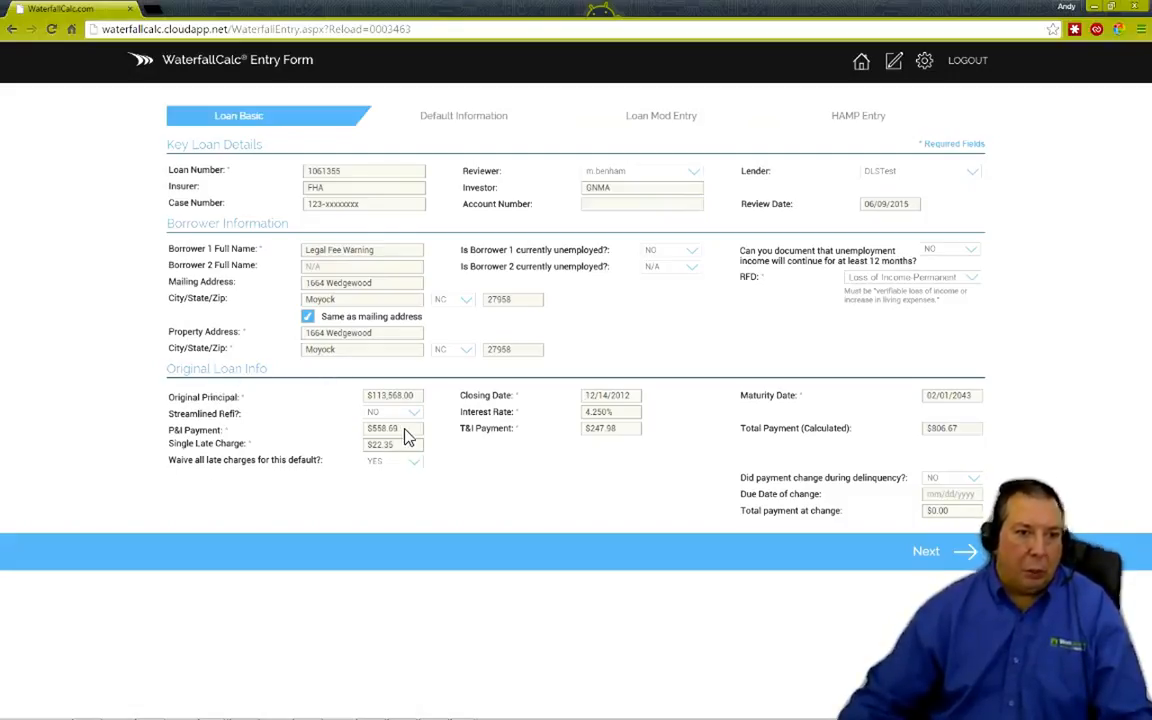
pyautogui.moveTo(407, 437)
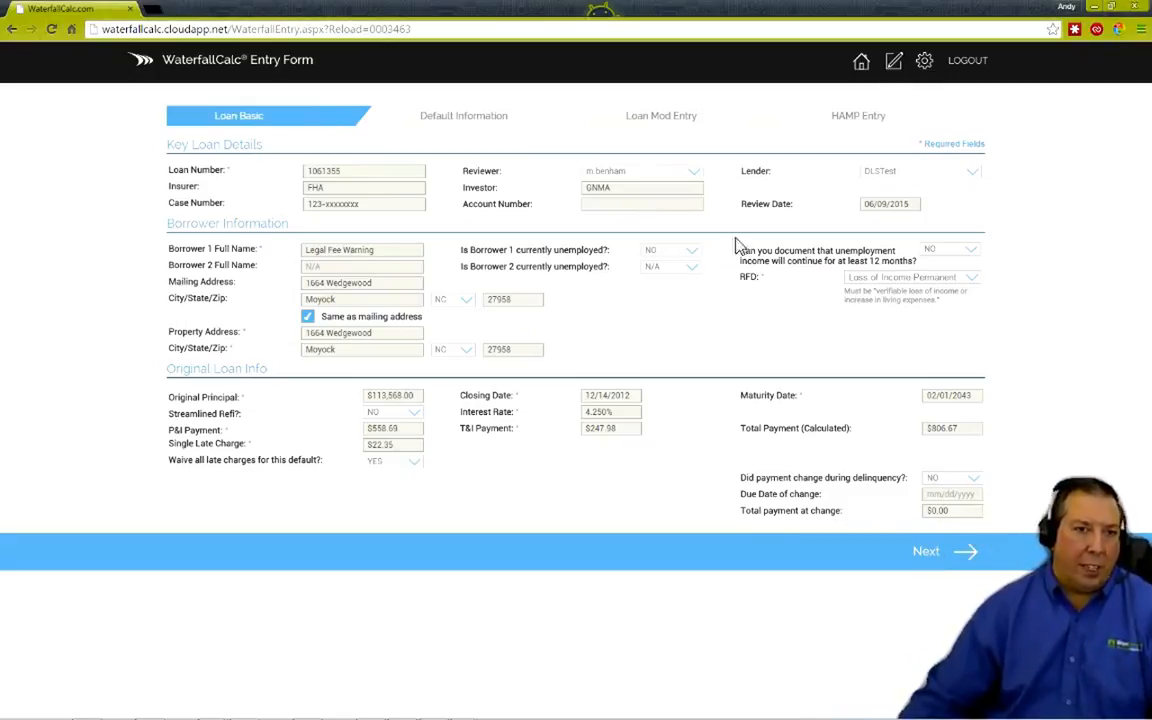
pyautogui.click(514, 118)
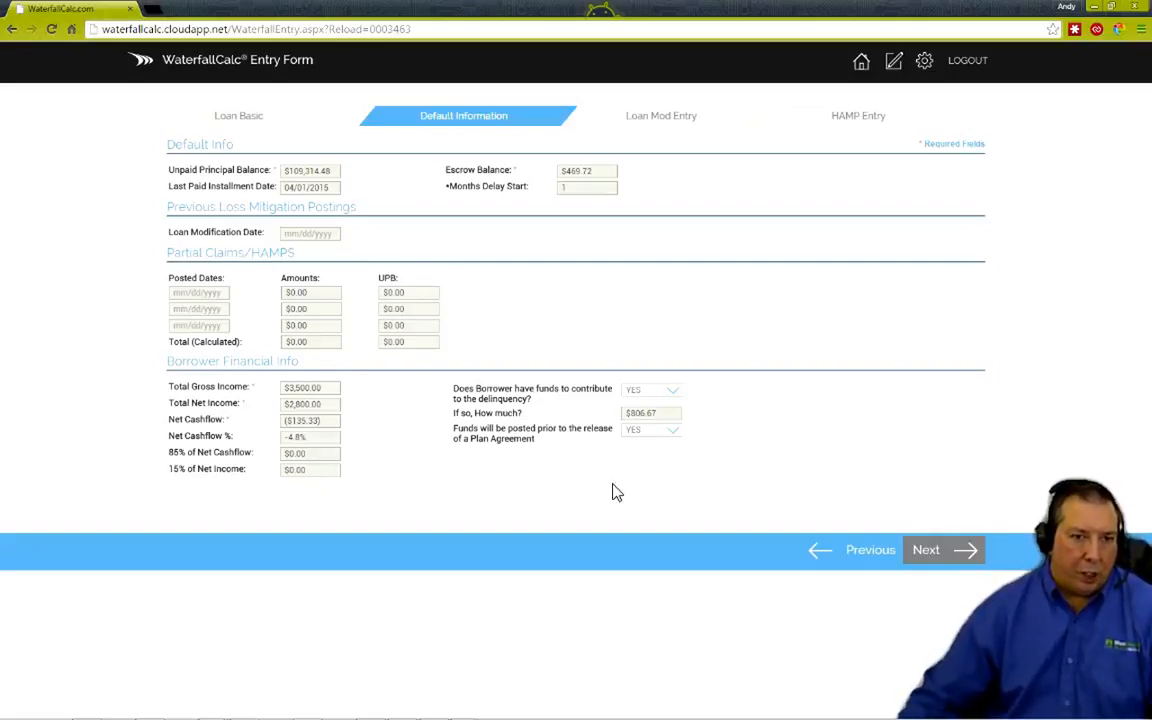
pyautogui.click(752, 121)
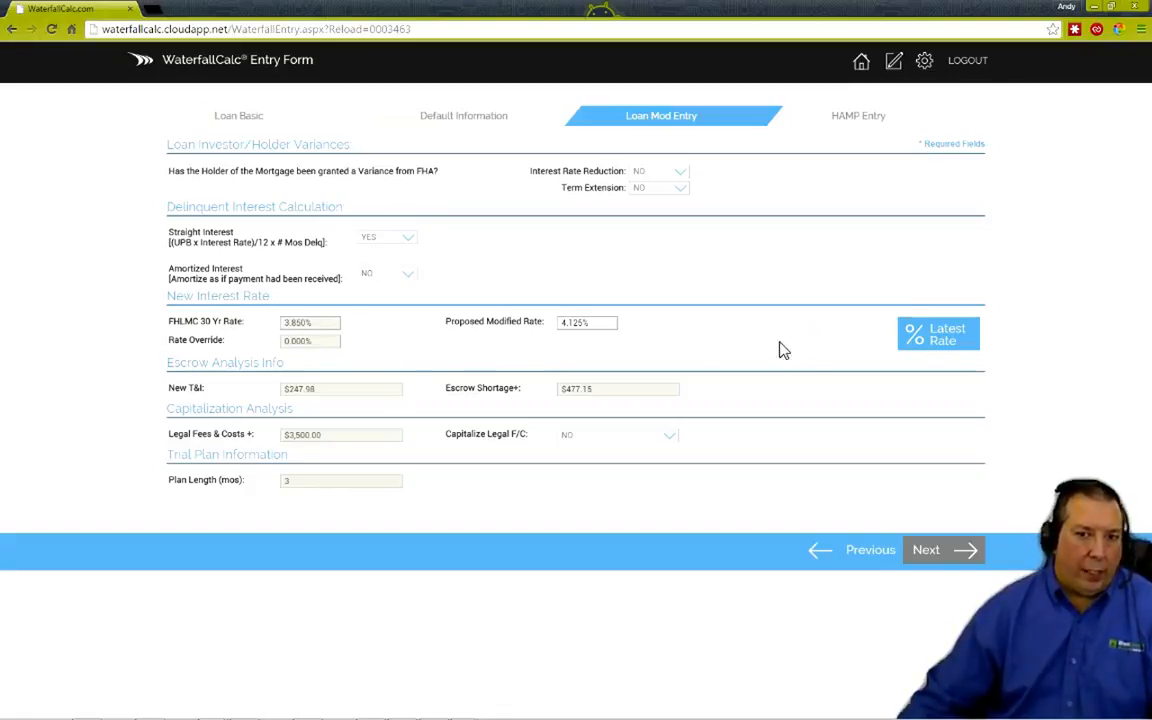
# - Check the latest Freddie Mac mortgage survey rates, close that page and view the loan's HAMP Entry section
pyautogui.click(948, 338)
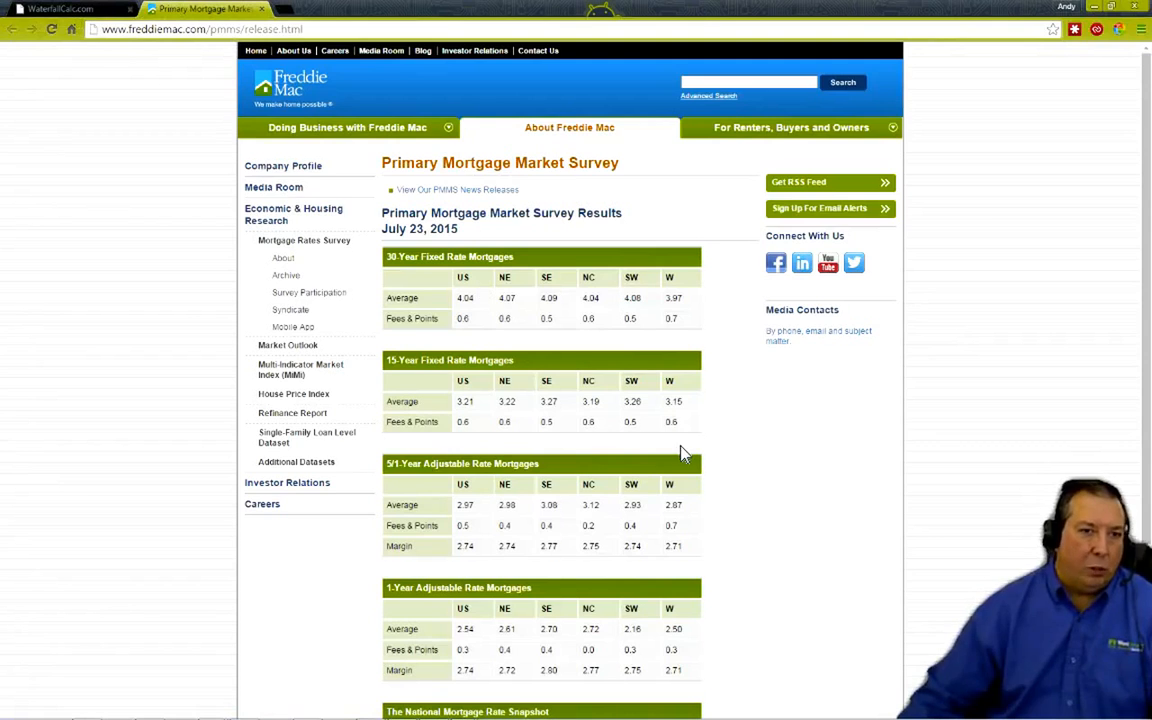
pyautogui.click(262, 10)
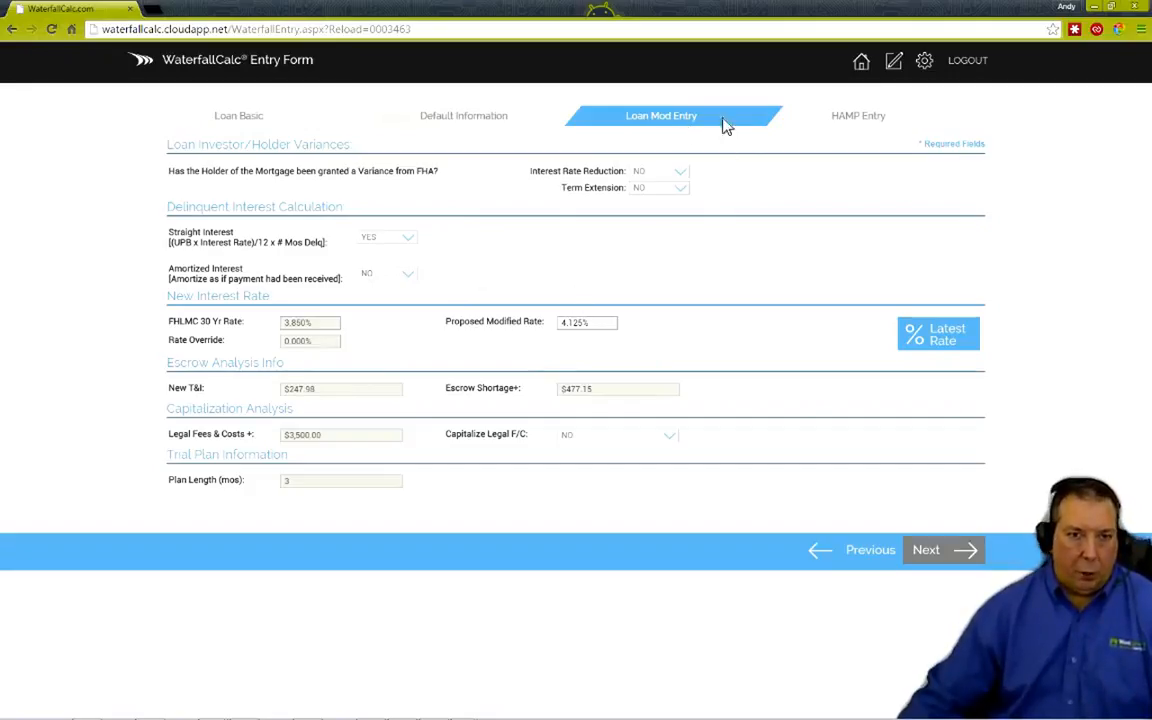
pyautogui.click(871, 121)
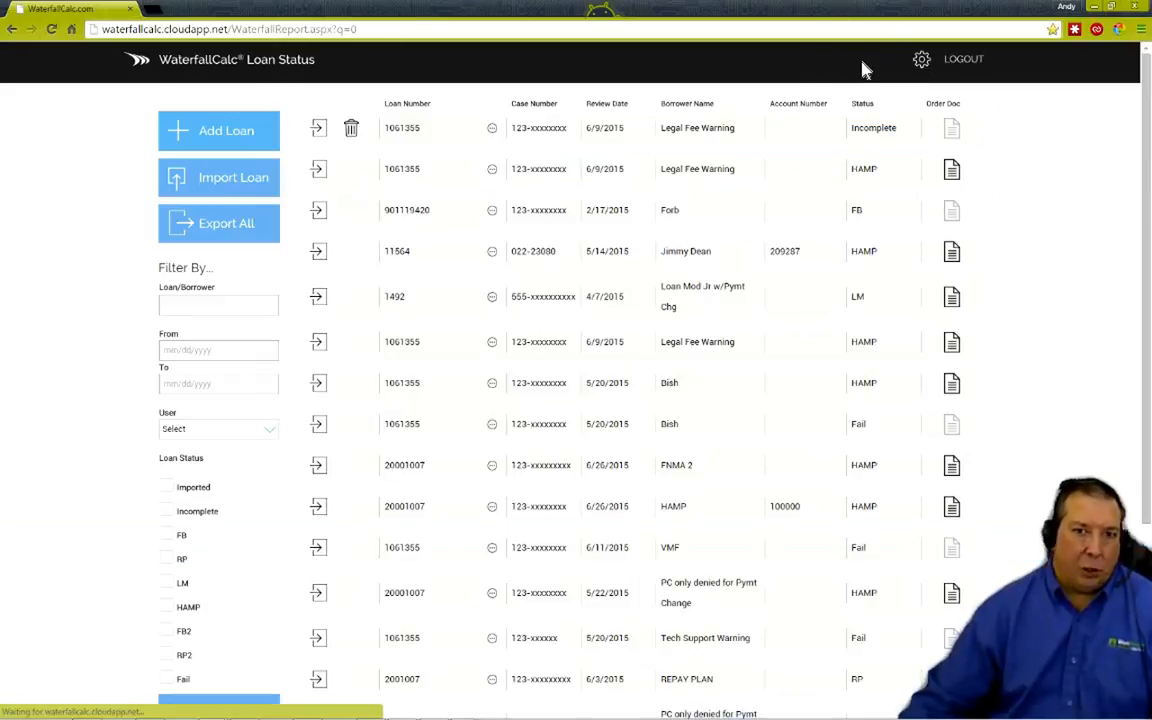
# - Open the HAMP Report for the HAMP-status Legal Fee Warning loan and switch to its Waterfall Report
pyautogui.click(491, 170)
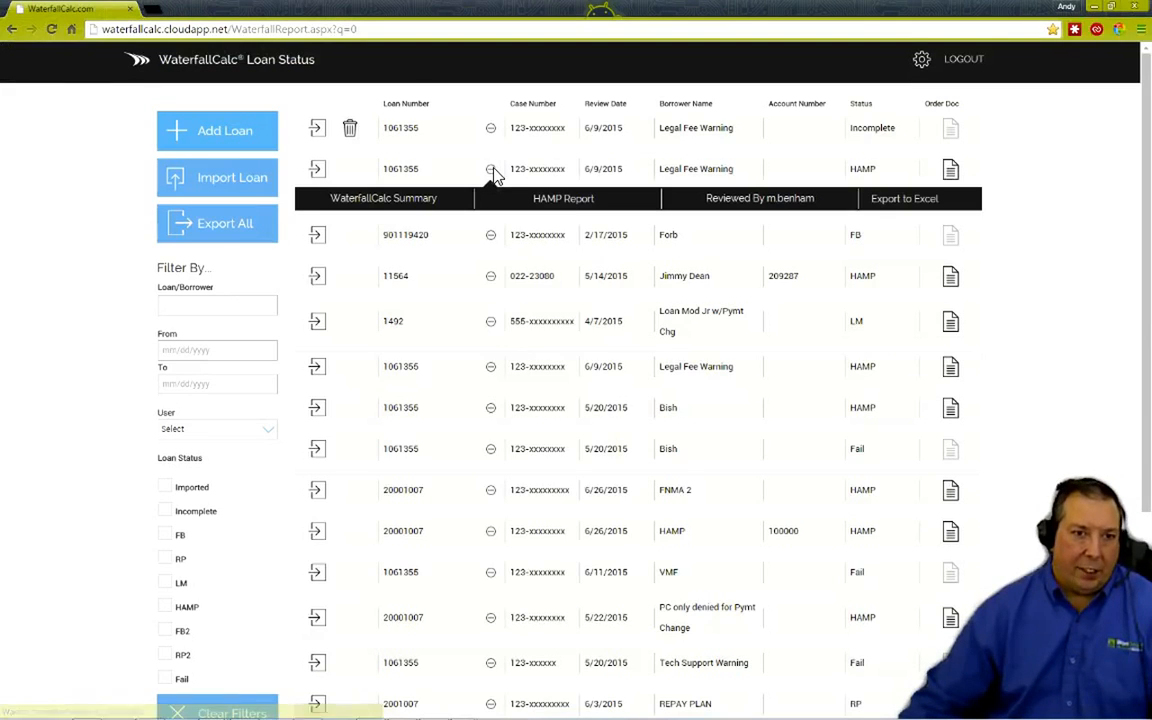
pyautogui.click(570, 199)
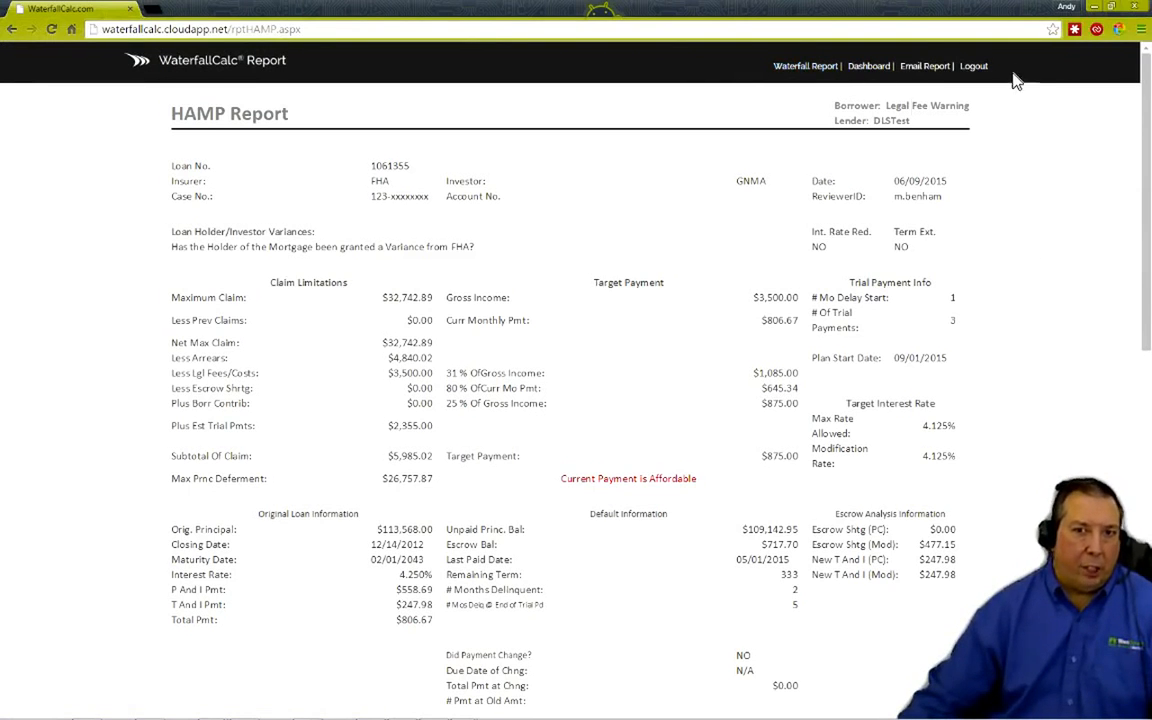
pyautogui.click(806, 67)
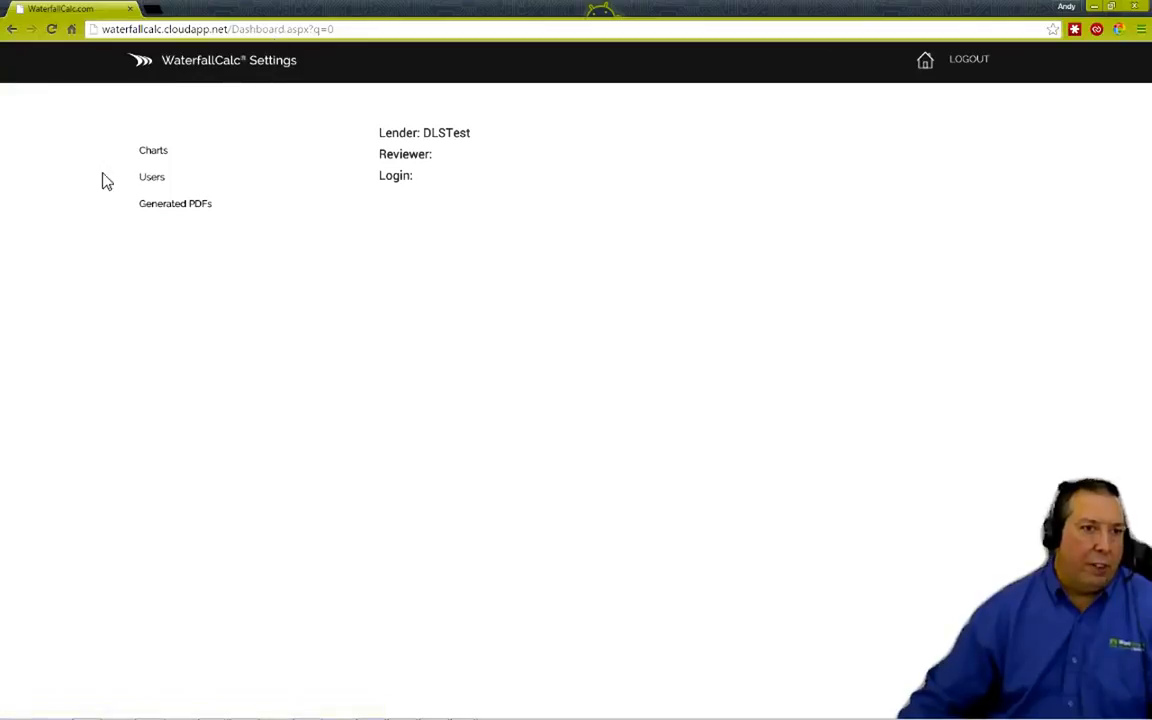
# - Review the user list, the Total Loans Processed chart and the generated PDFs in the settings area
pyautogui.click(156, 186)
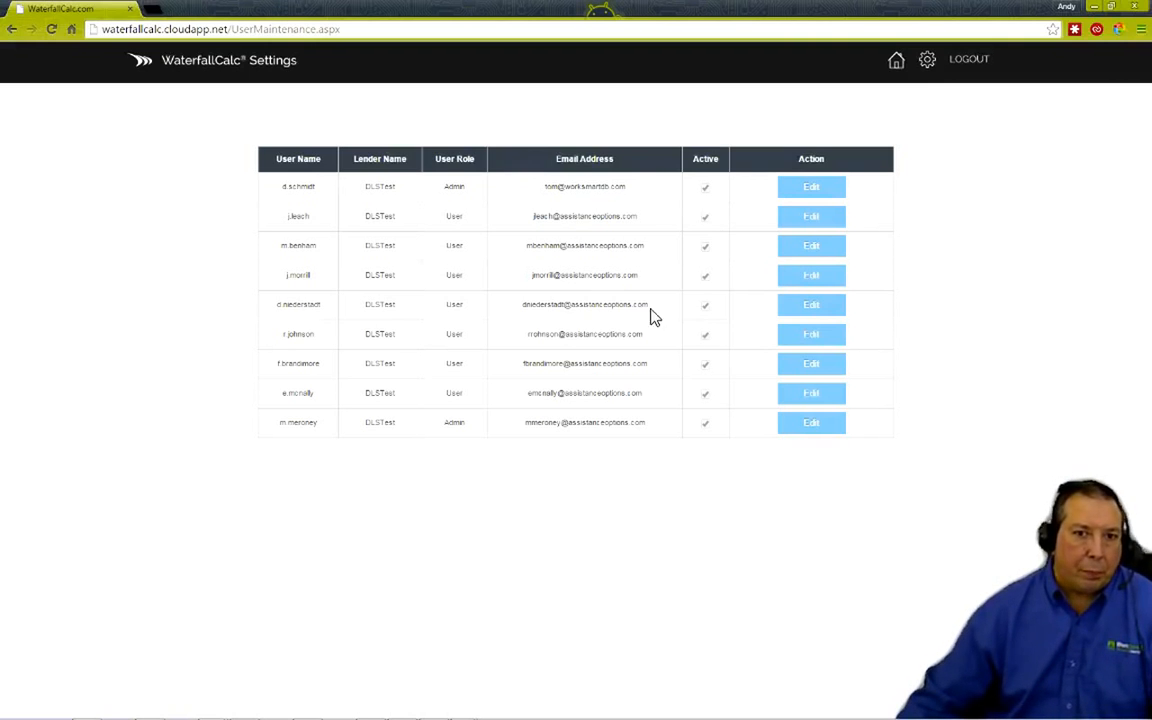
pyautogui.click(927, 60)
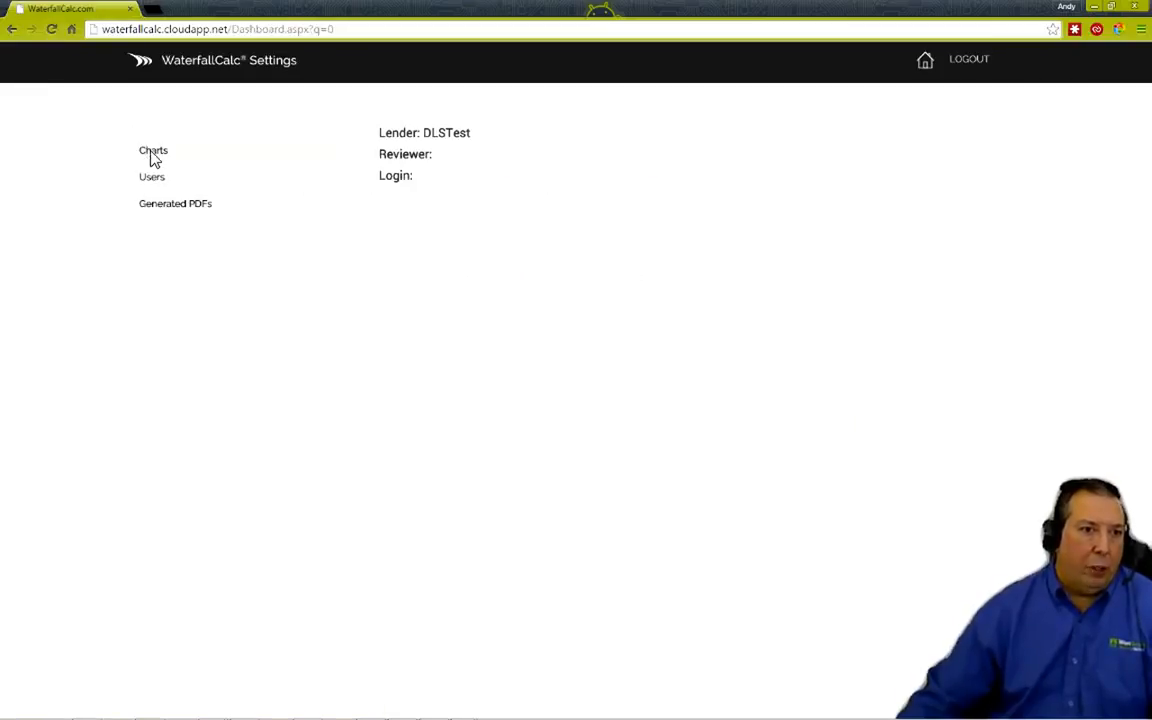
pyautogui.click(151, 153)
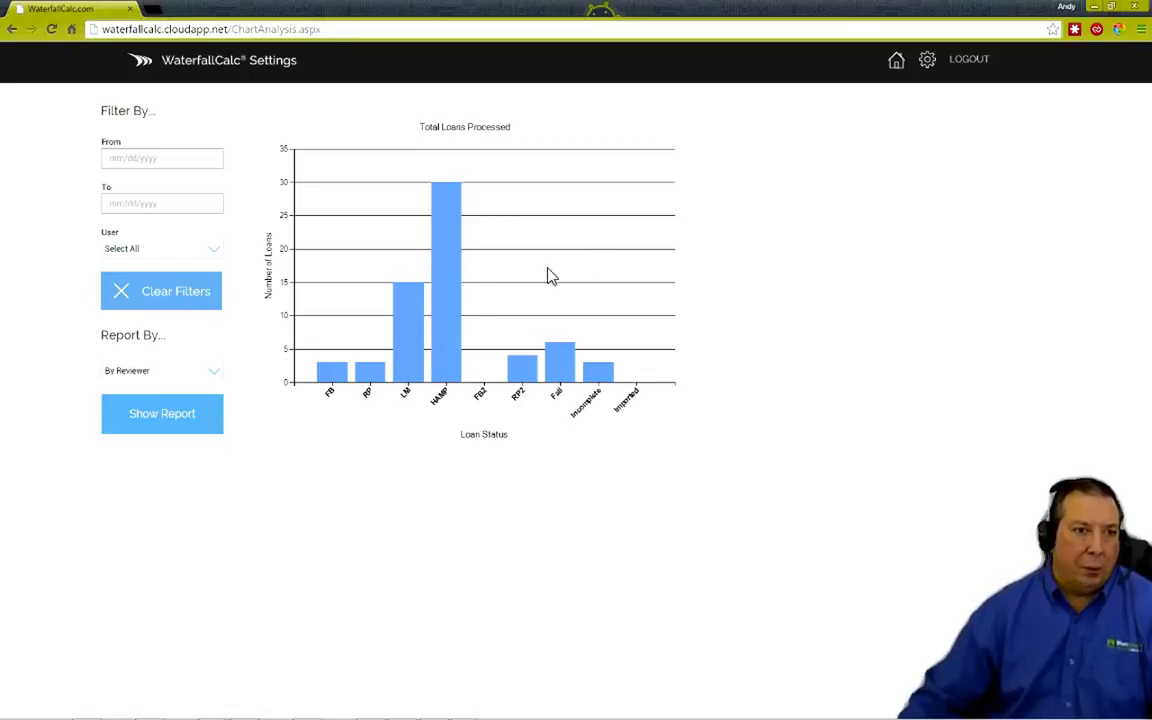
pyautogui.click(927, 62)
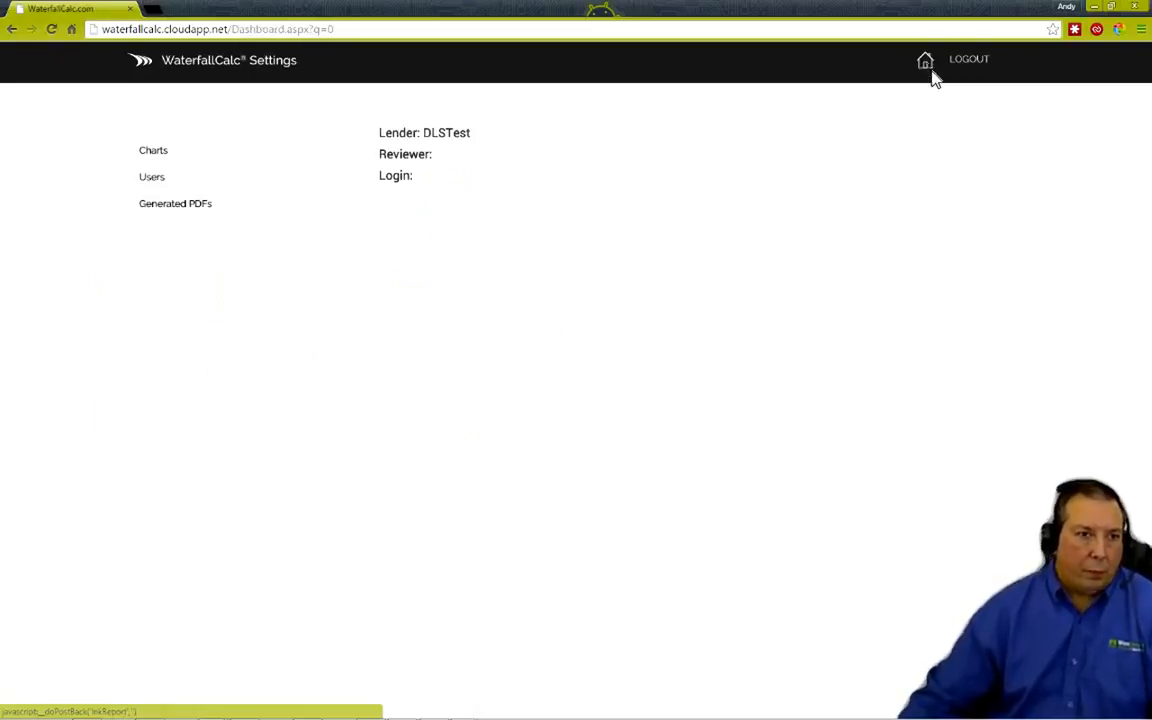
pyautogui.click(177, 208)
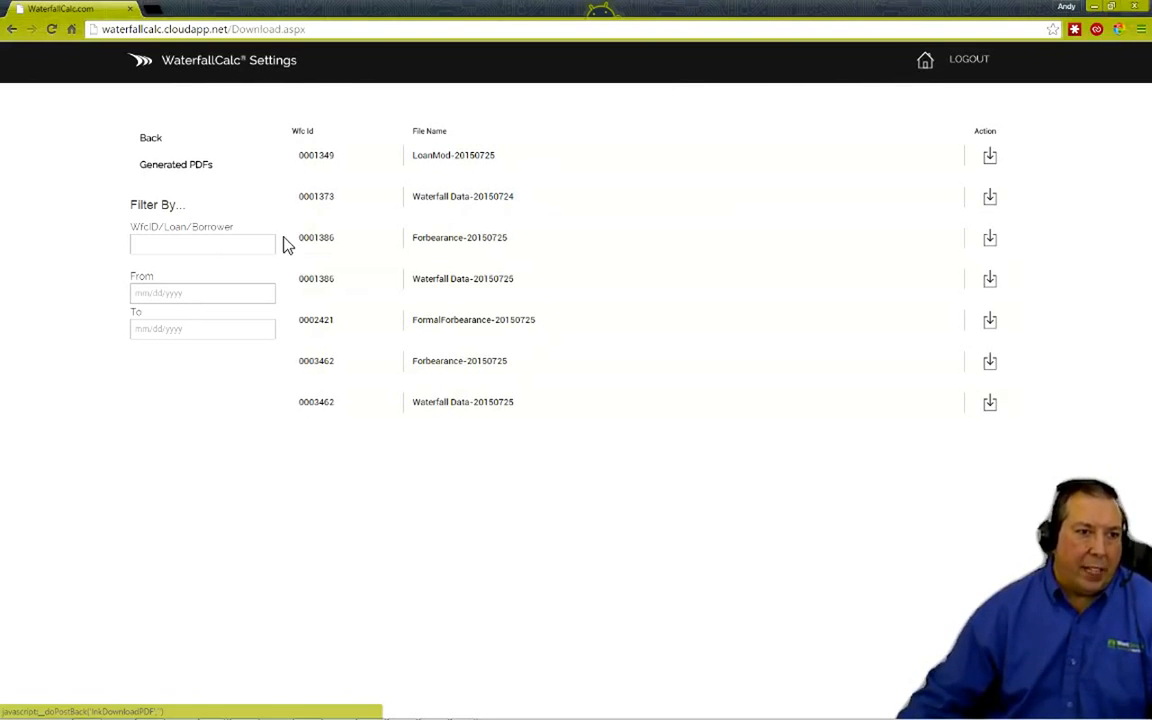
pyautogui.click(152, 137)
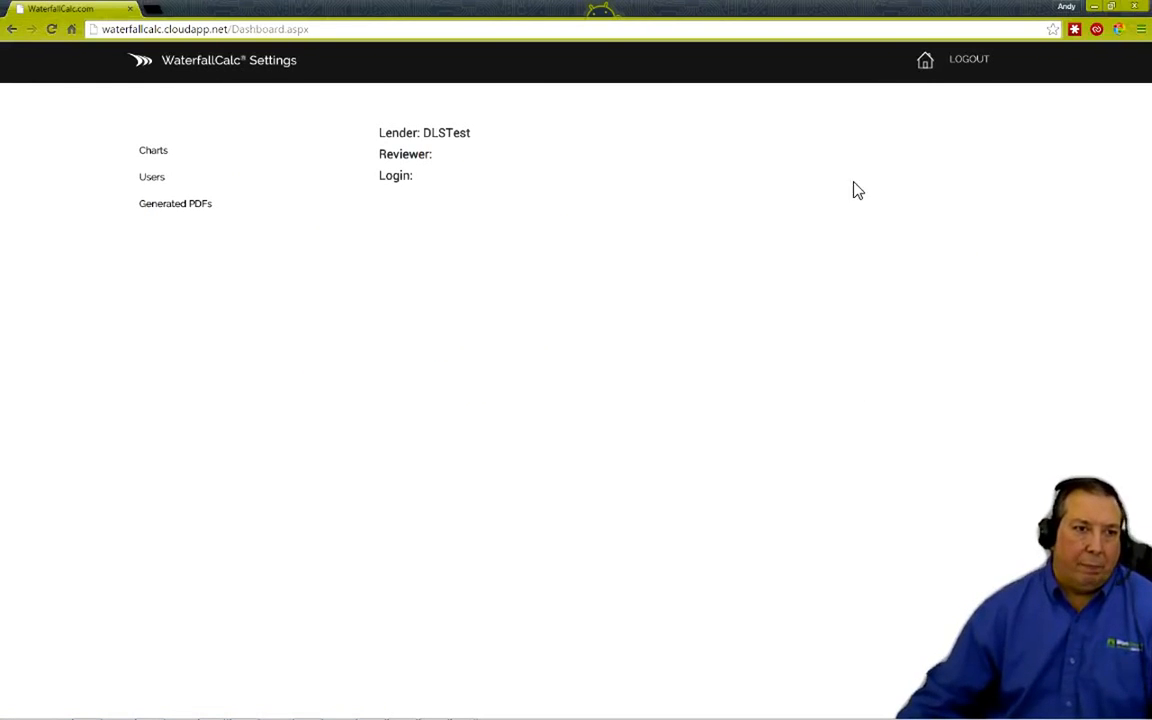
# - Return to the loan list, add a new loan, and enter its loan number and asdfasdf as the case number
pyautogui.click(921, 62)
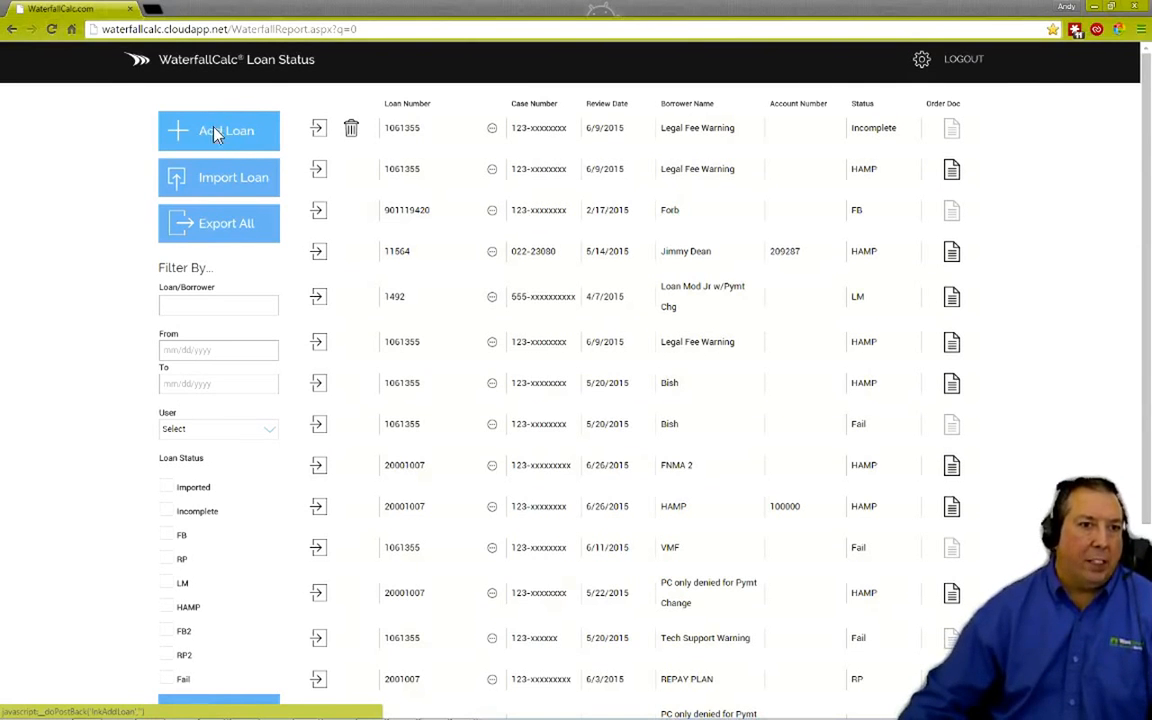
pyautogui.click(250, 138)
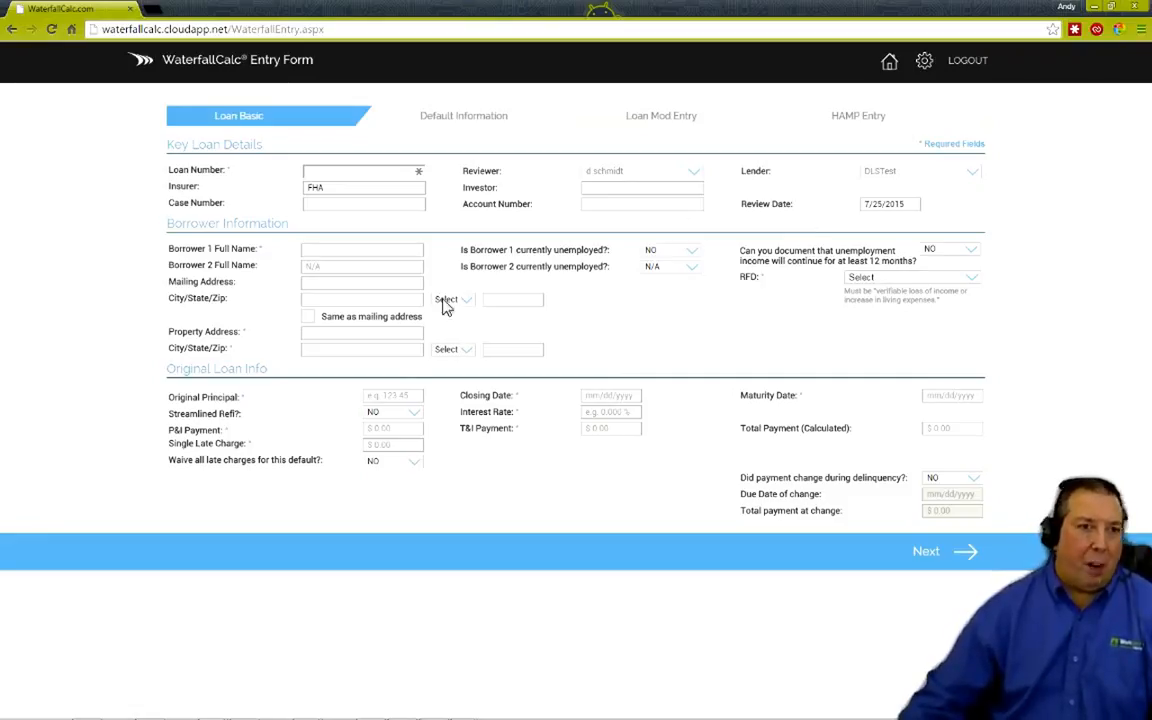
pyautogui.click(328, 177)
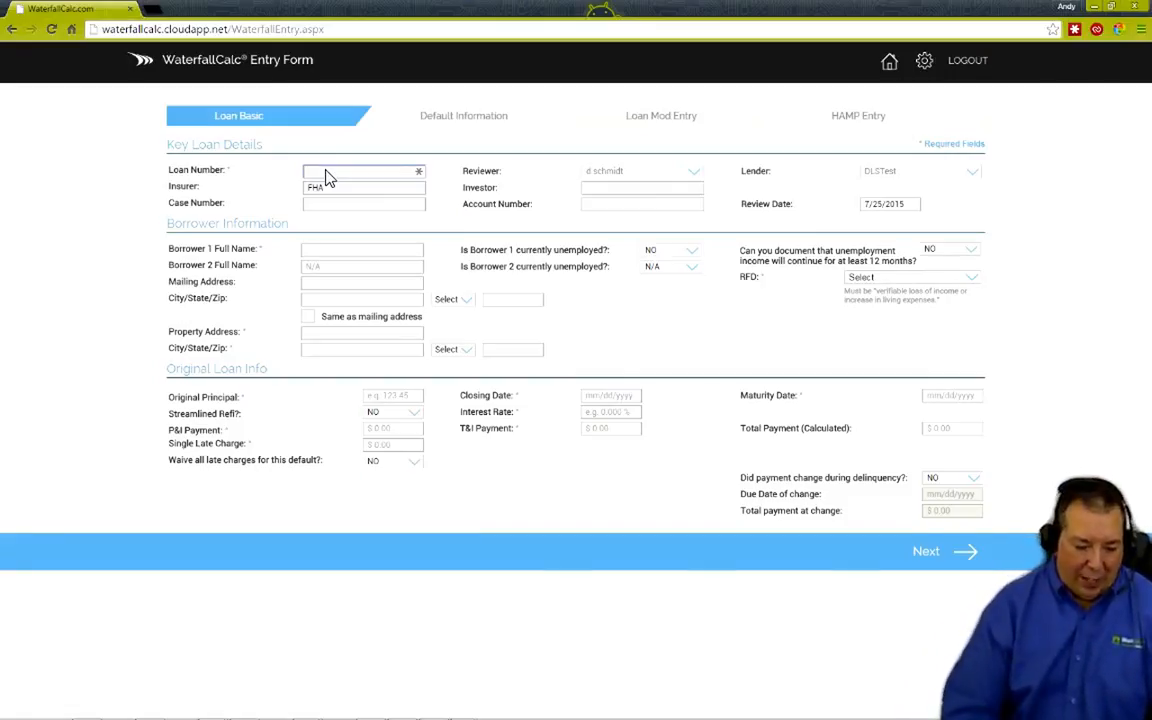
pyautogui.press('Tab')
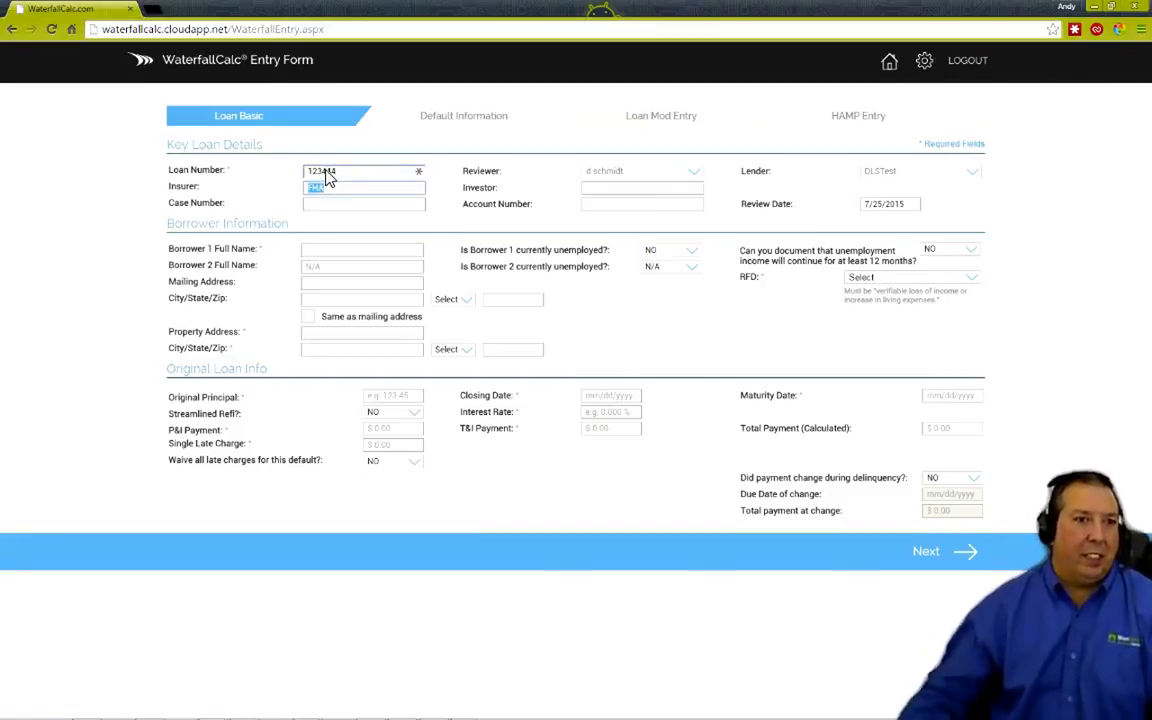
pyautogui.press('Tab')
pyautogui.write('asdfasdf')
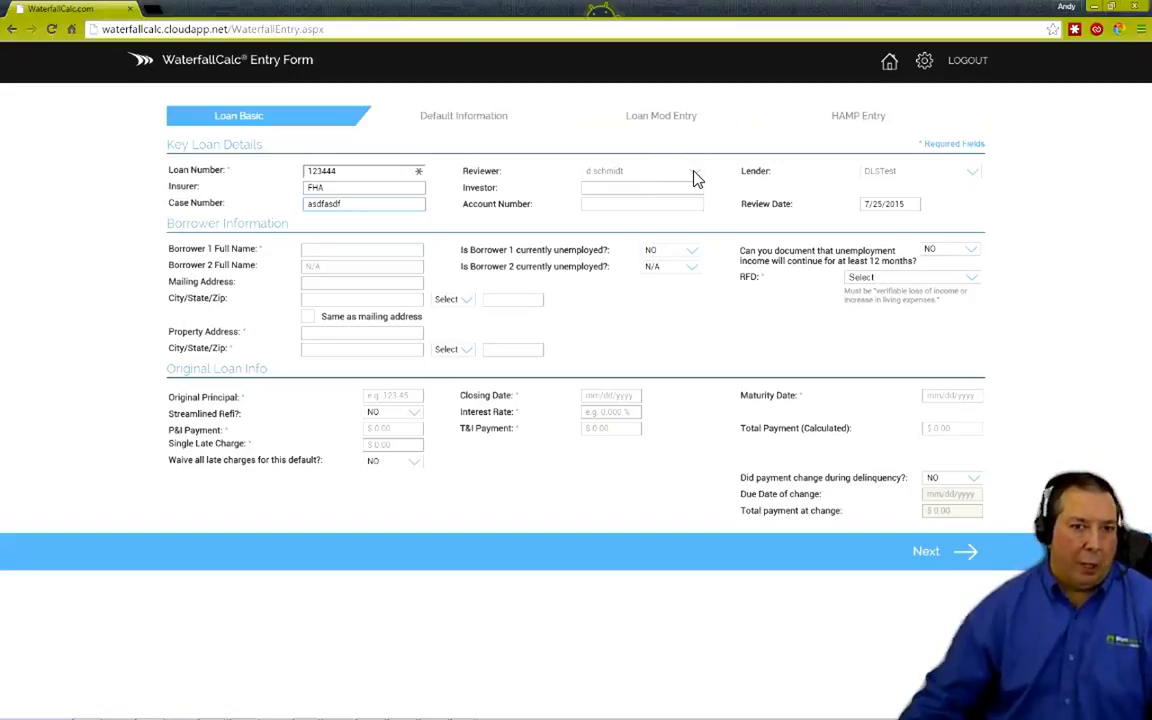
# - Enter sadfasdf as the investor and fill in the account number in the key loan details
pyautogui.click(665, 191)
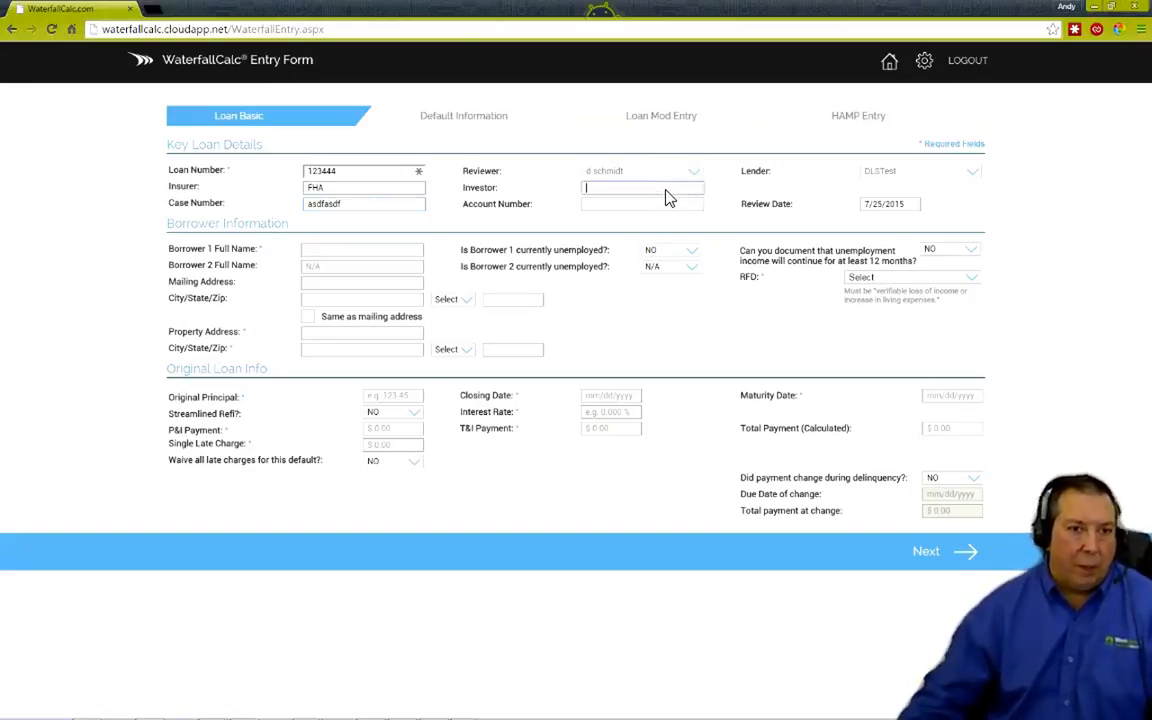
pyautogui.write('sadfasdf')
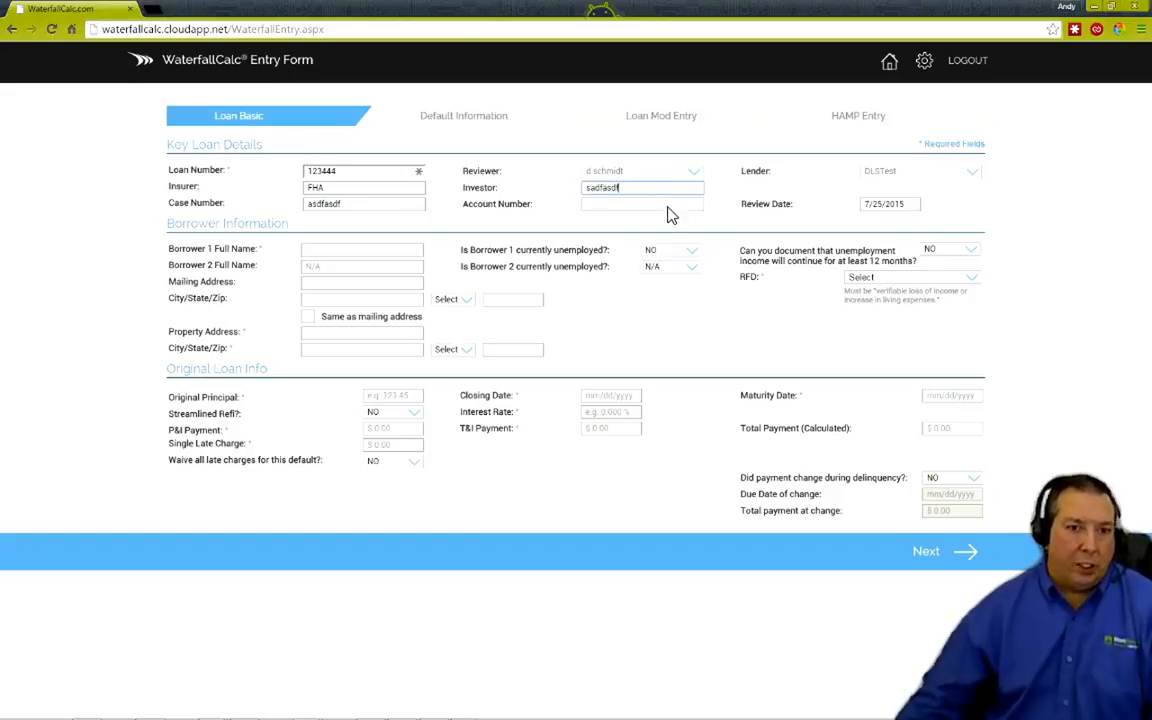
pyautogui.press('Tab')
pyautogui.write('32453245')
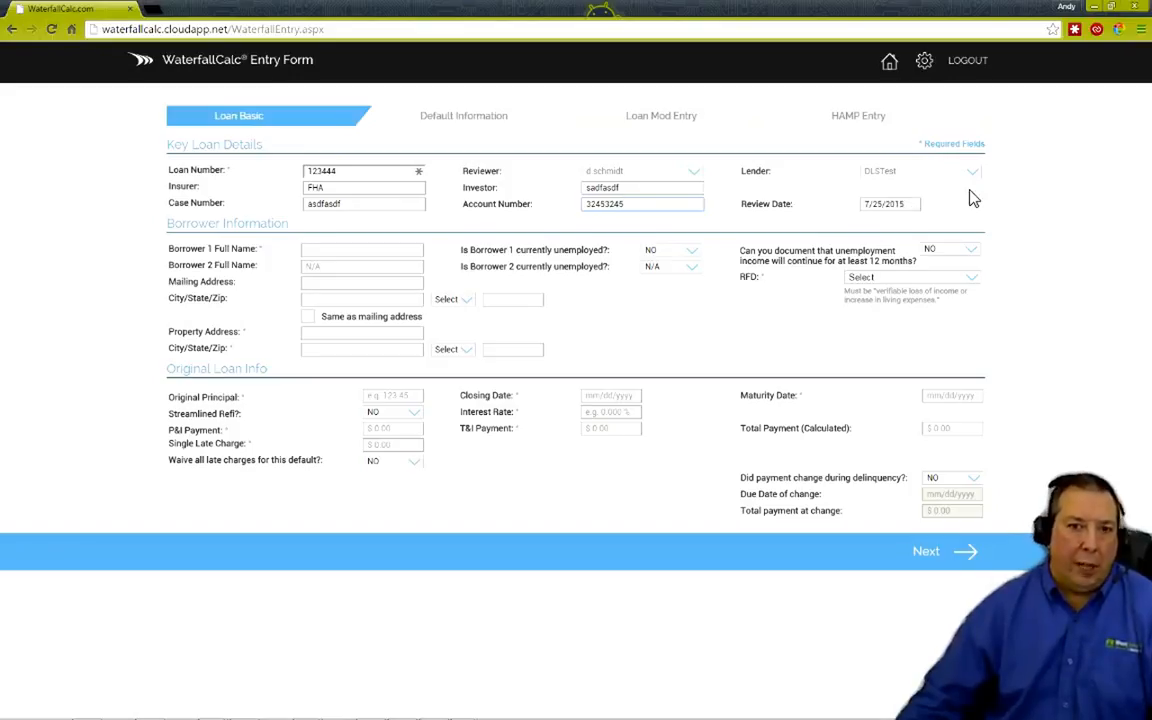
pyautogui.click(900, 205)
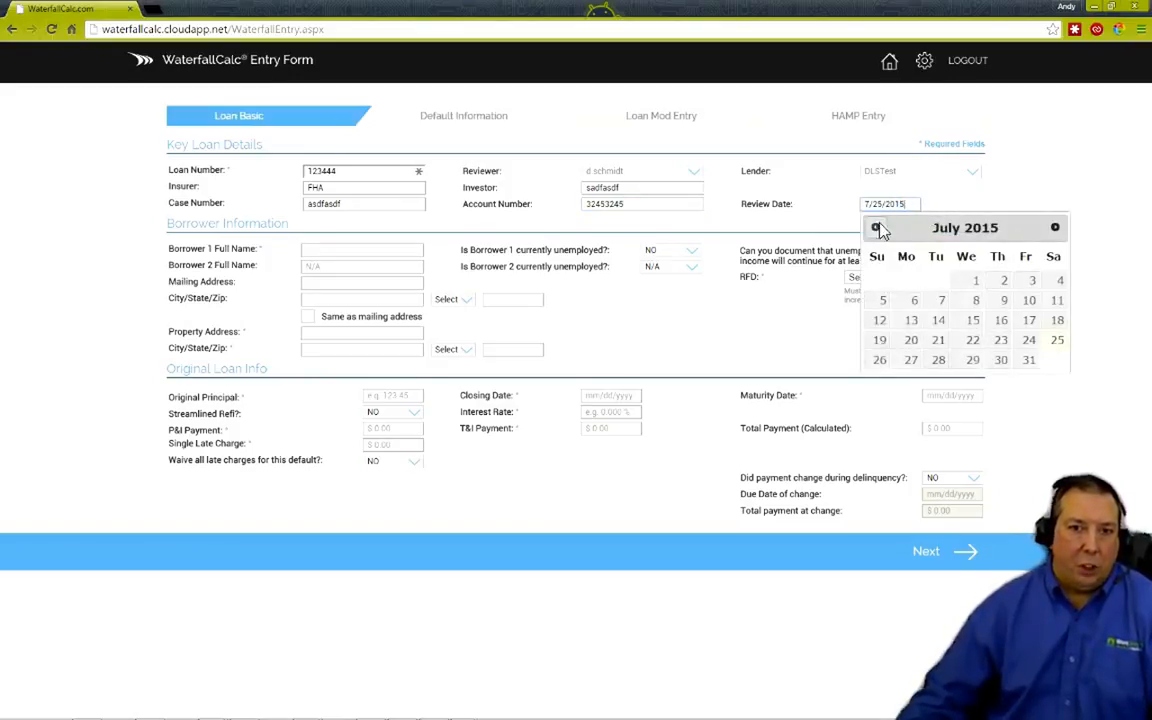
pyautogui.click(935, 197)
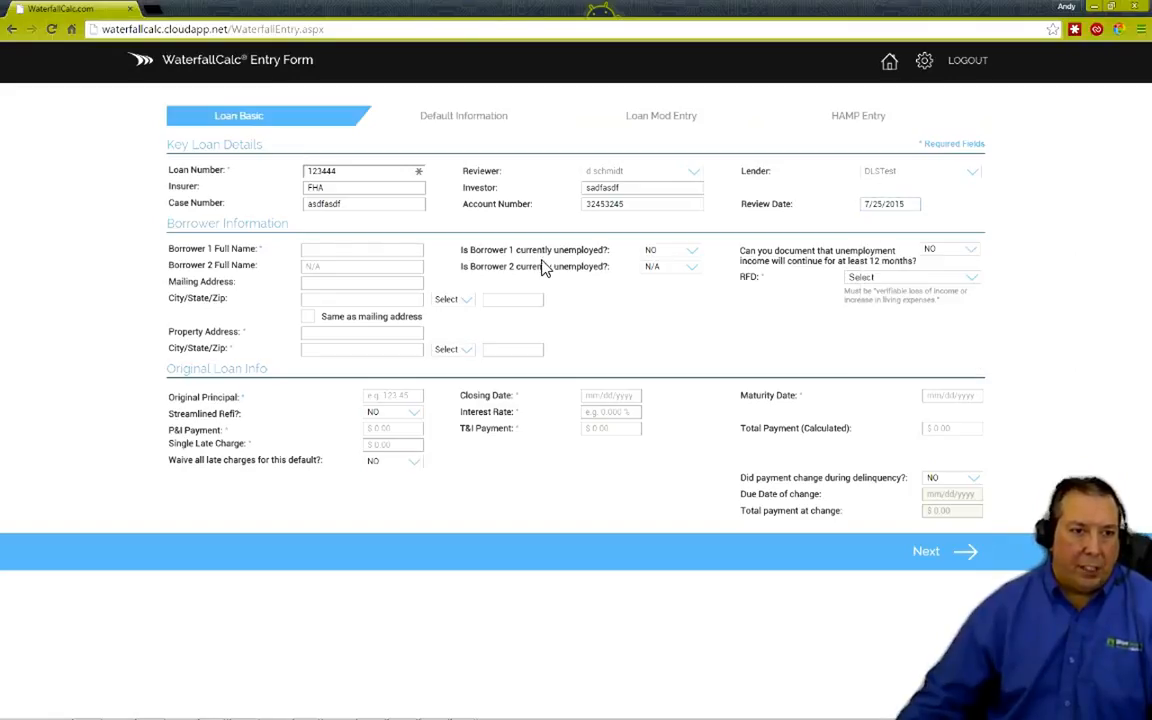
# - Enter the first borrower's full name in the borrower information
pyautogui.click(366, 251)
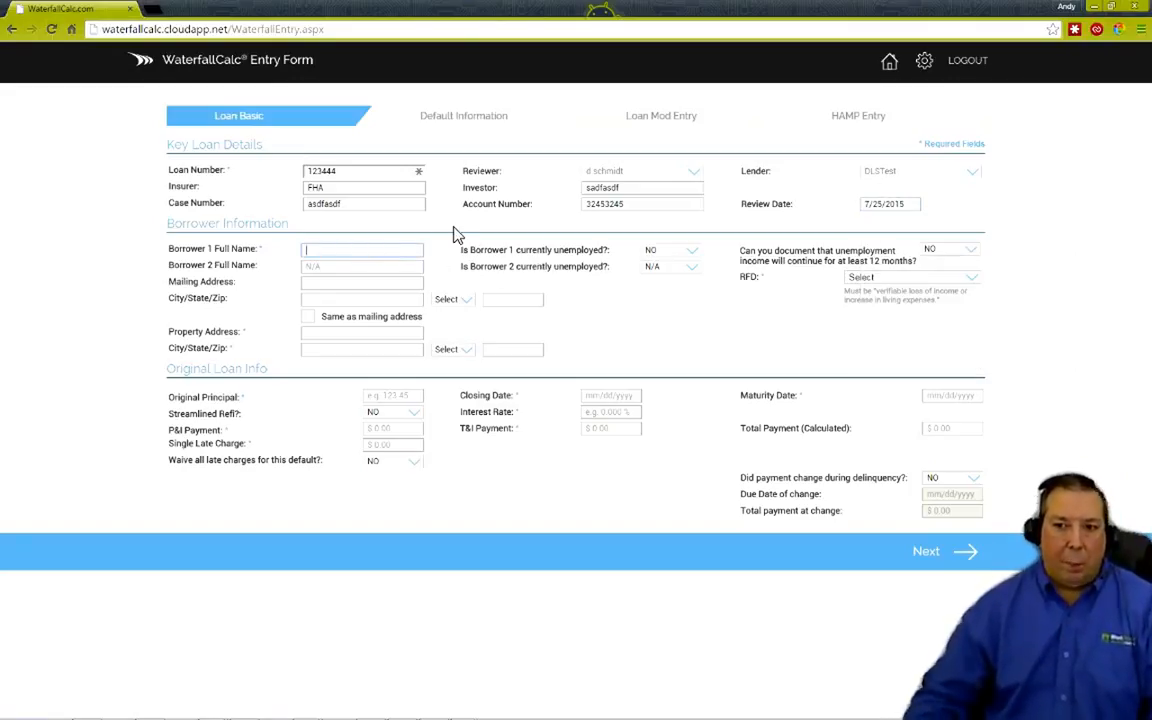
pyautogui.write('HA')
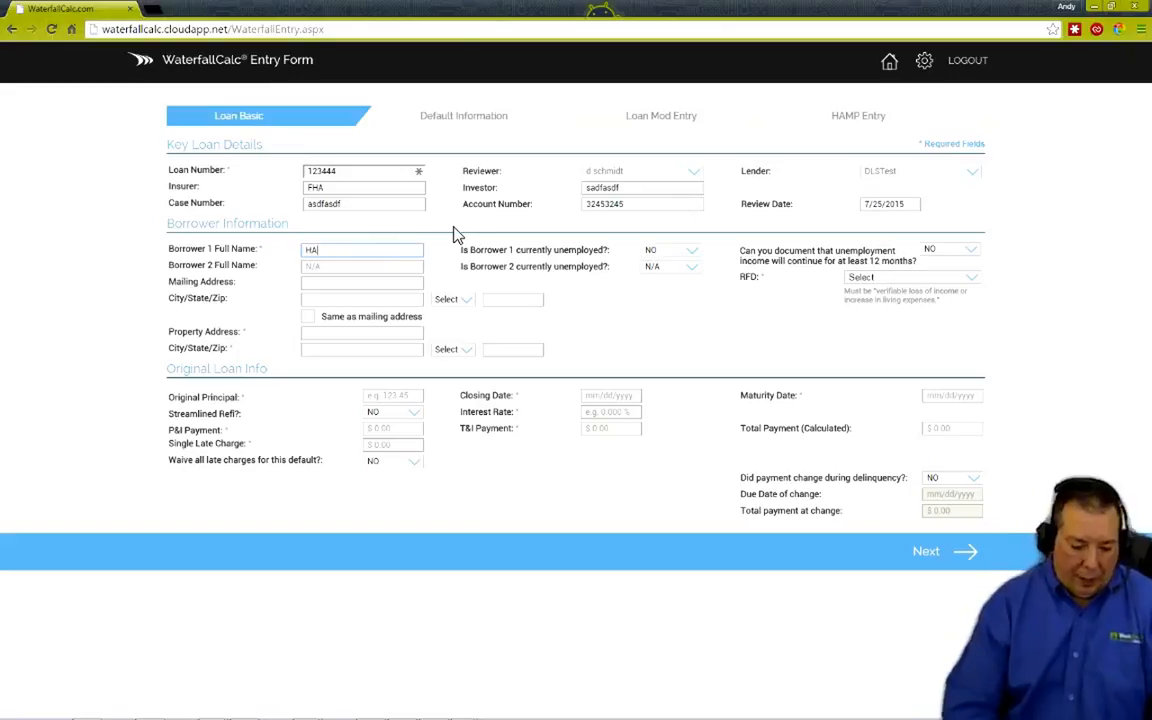
pyautogui.write('MP ')
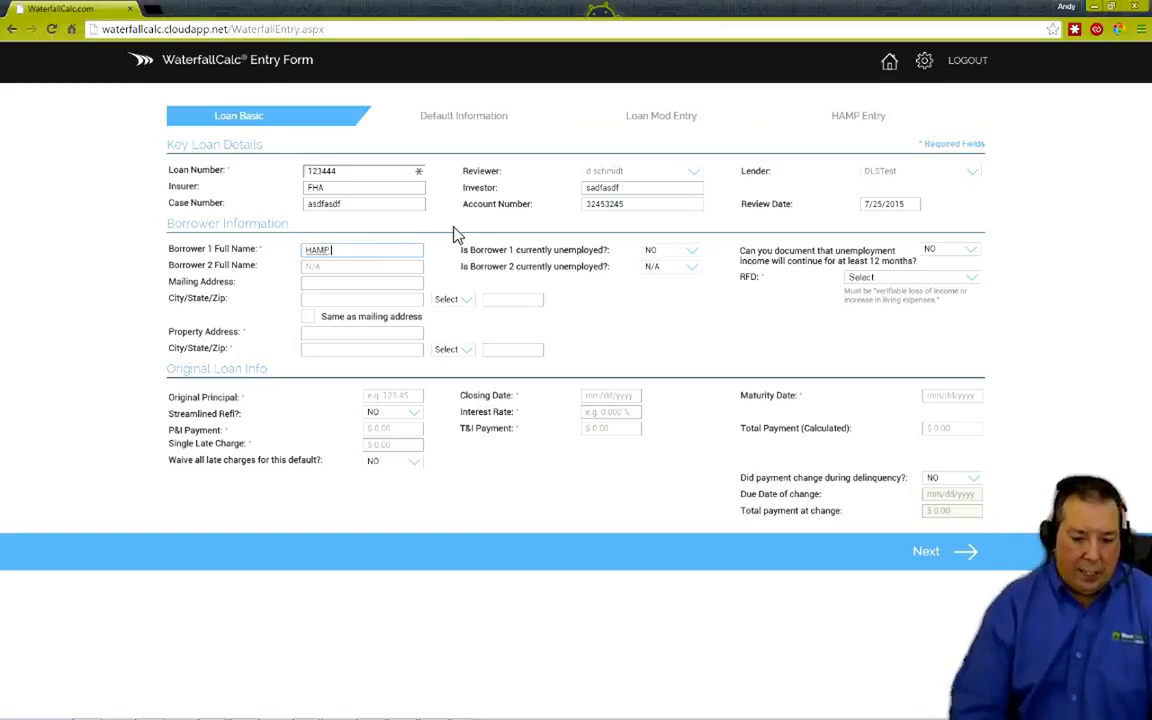
pyautogui.write('- Andy test')
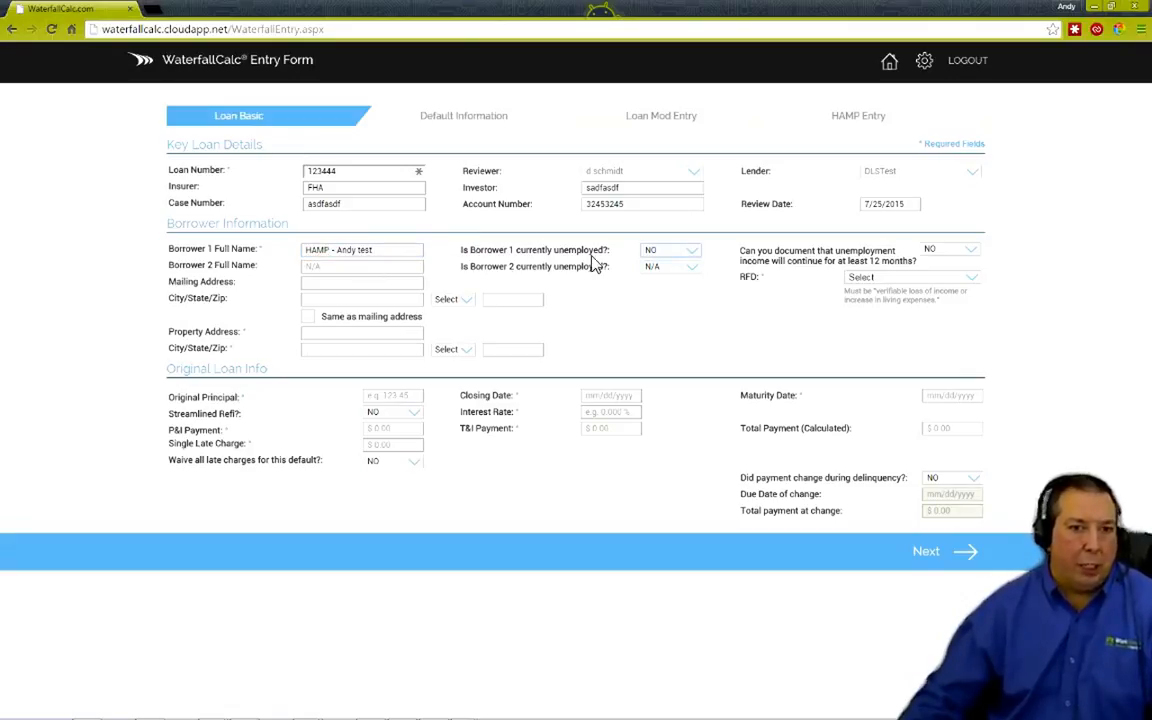
# - Set Borrower 1's currently unemployed answer to YES, and return it to NO
pyautogui.click(689, 250)
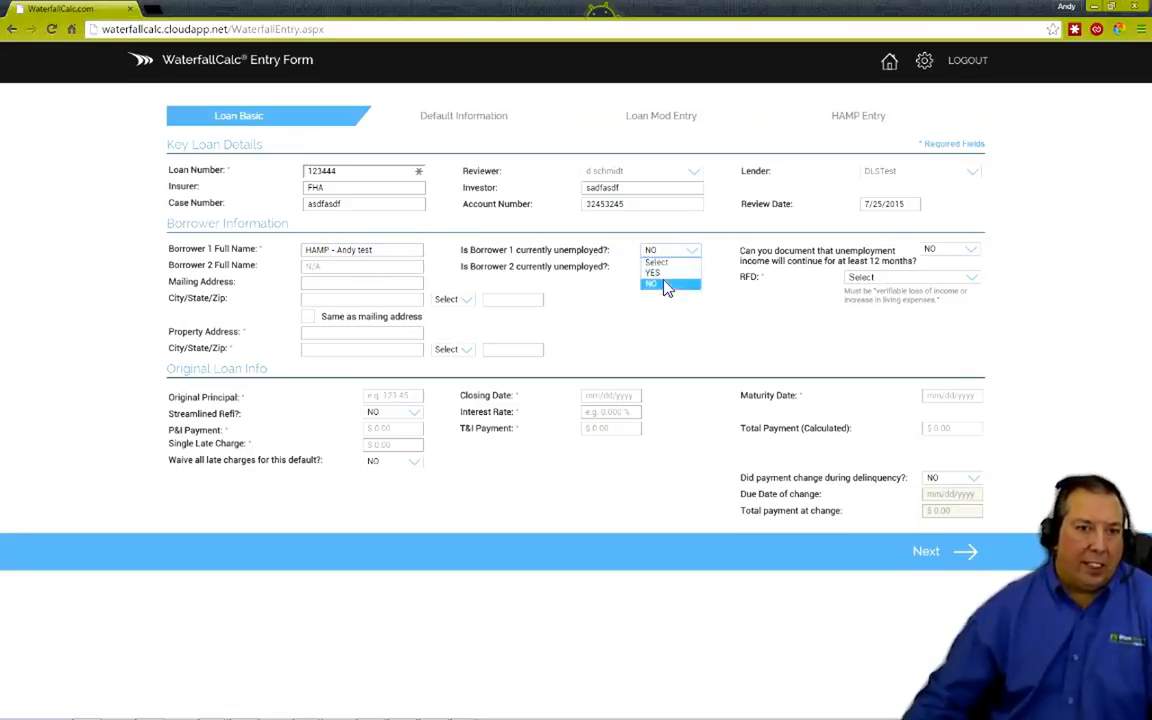
pyautogui.click(668, 271)
pyautogui.click(689, 252)
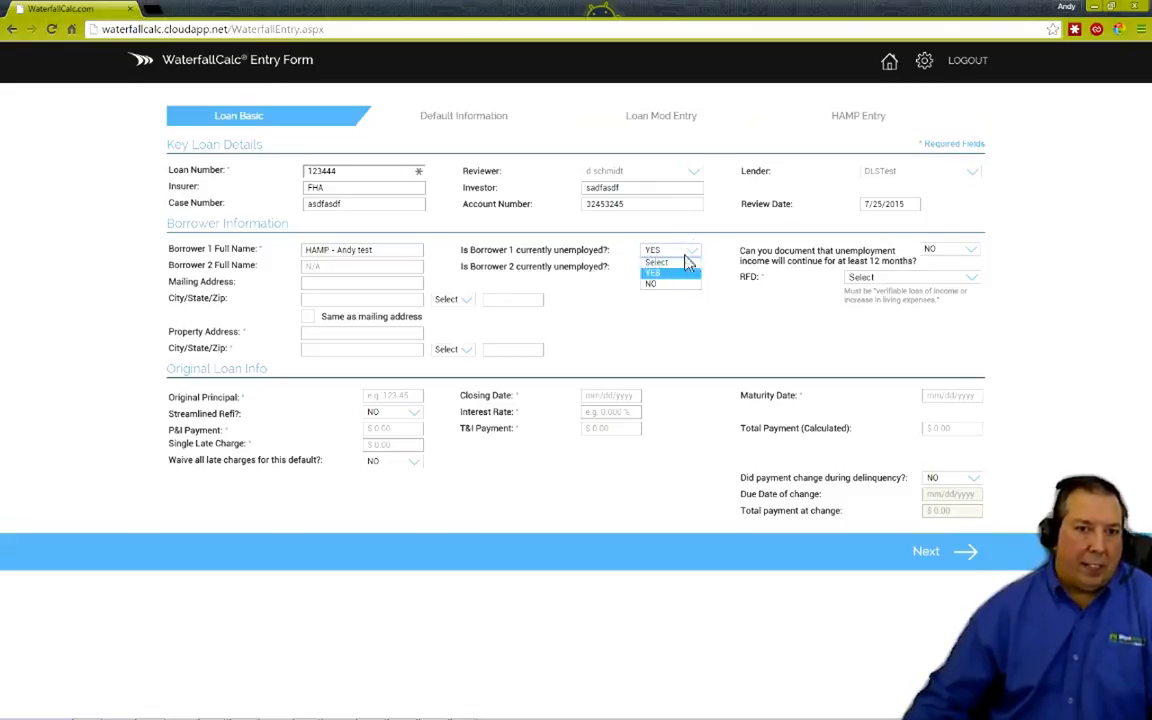
pyautogui.click(666, 289)
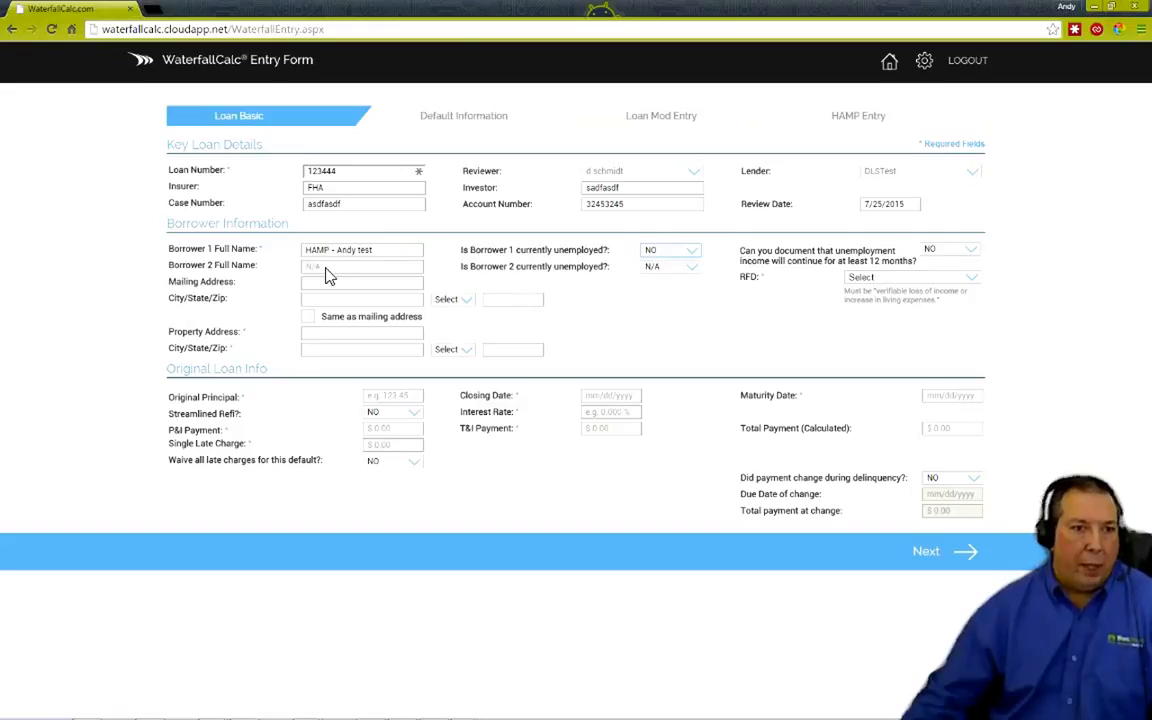
# - Enter asdfasdf as Borrower 2's full name and choose N/A for that borrower's unemployment status
pyautogui.click(351, 270)
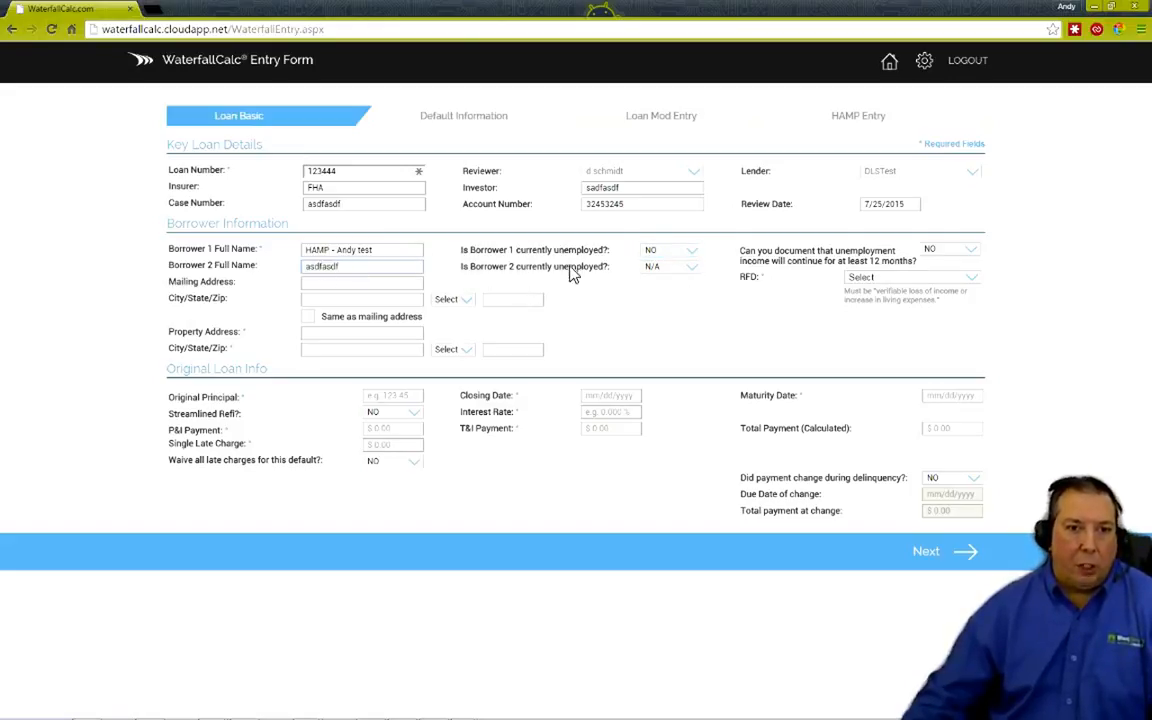
pyautogui.click(697, 274)
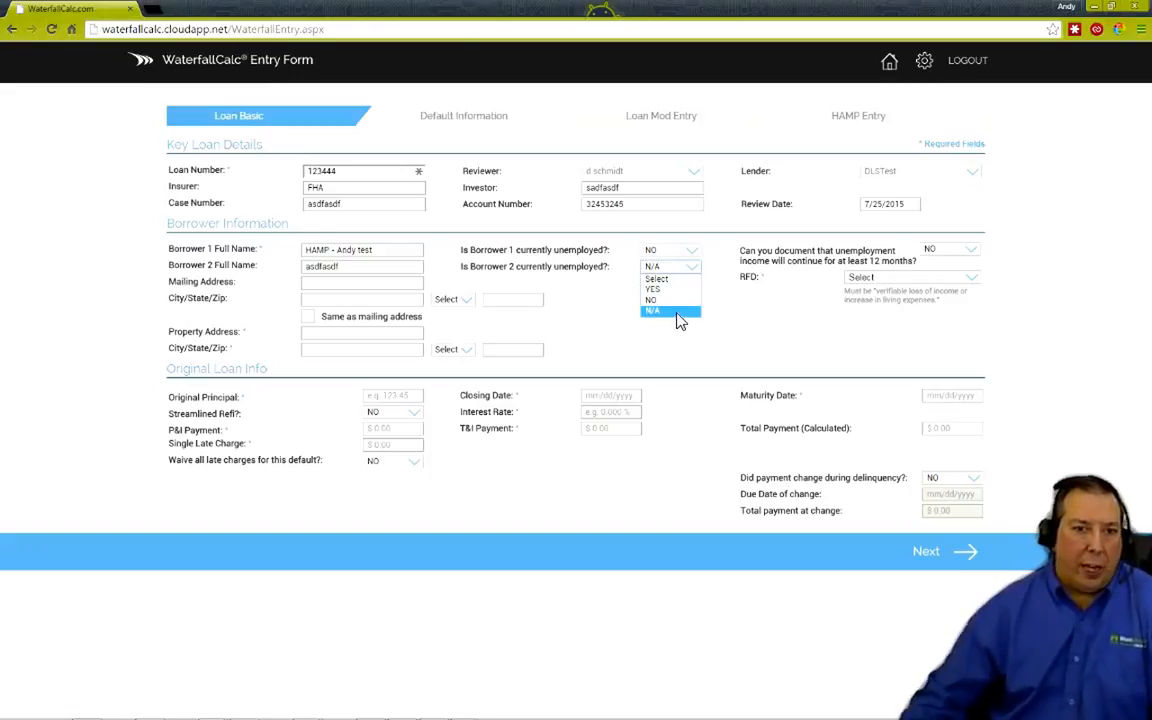
pyautogui.click(677, 318)
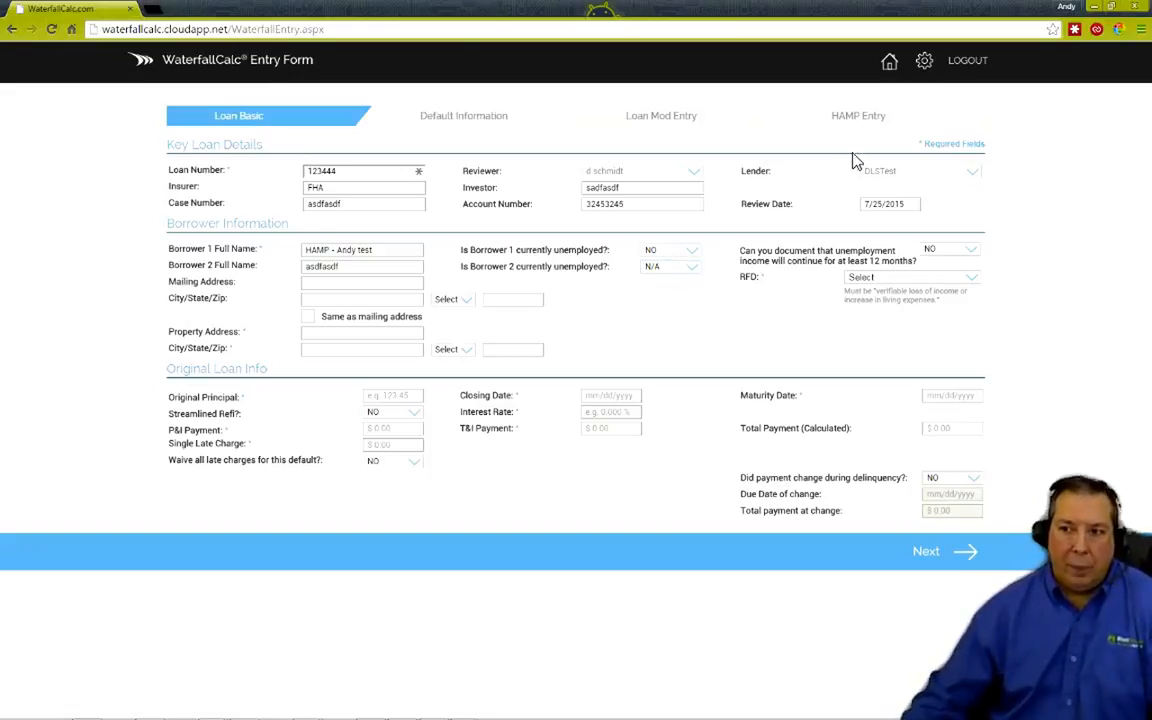
# - Set the loan's review date to 3/6/2015
pyautogui.click(912, 206)
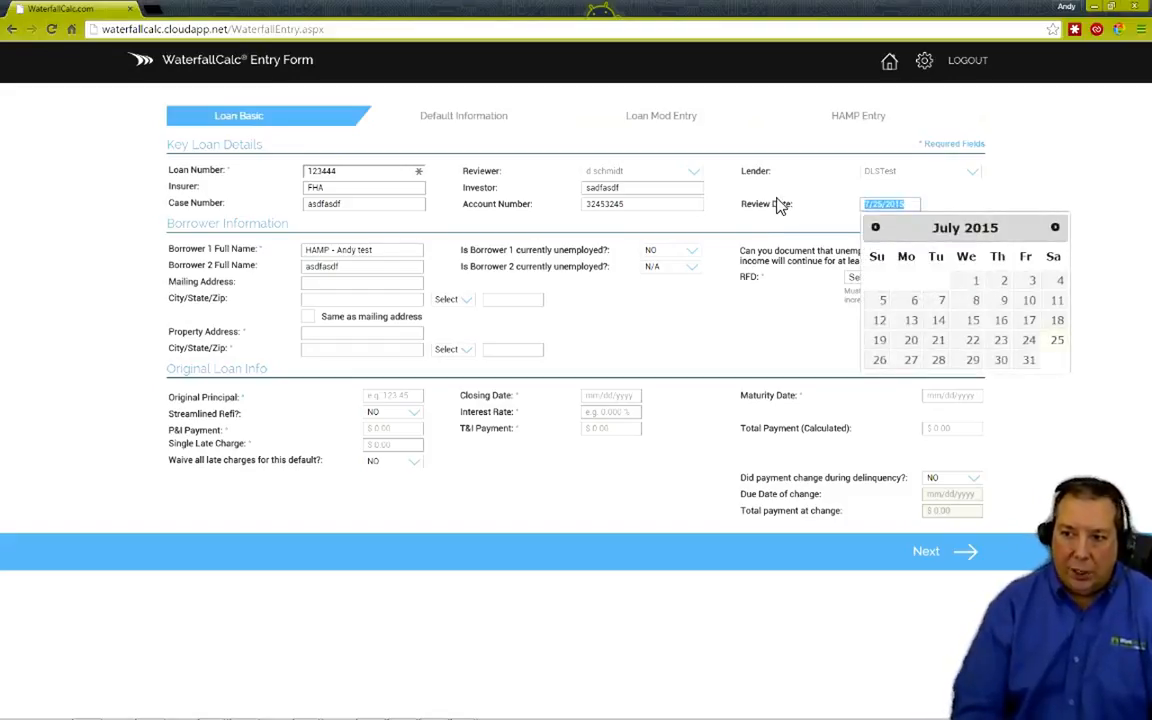
pyautogui.write('3/6/')
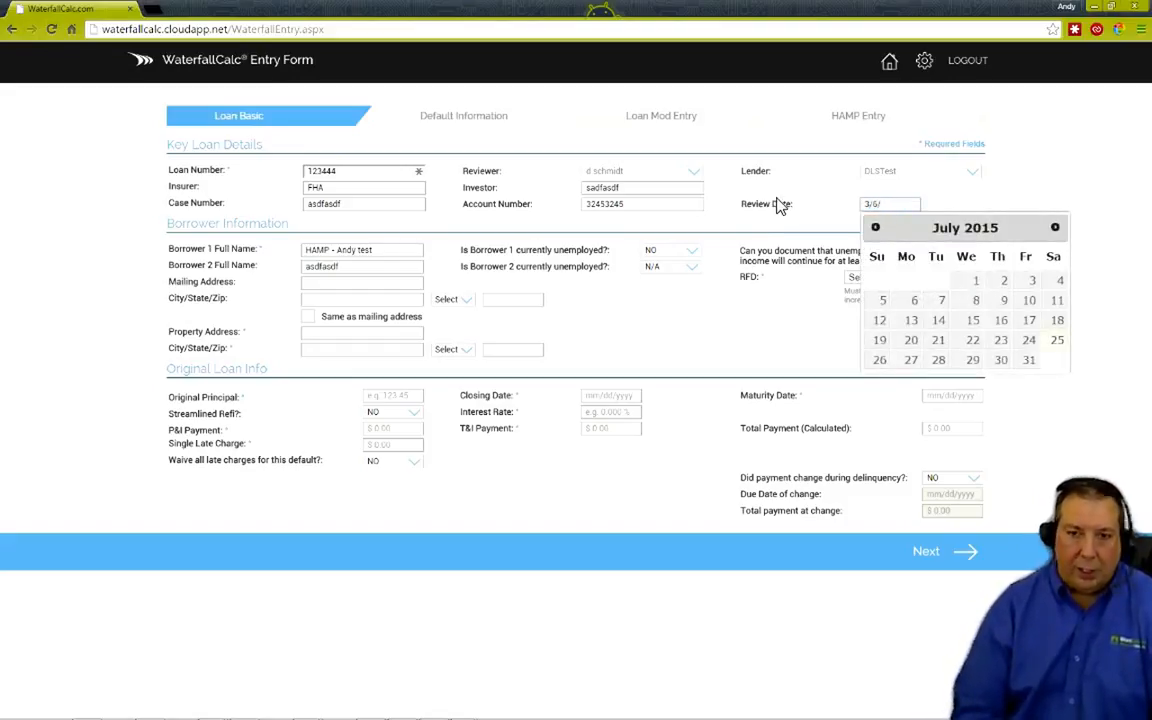
pyautogui.write('2015')
pyautogui.press('Tab')
pyautogui.click(741, 325)
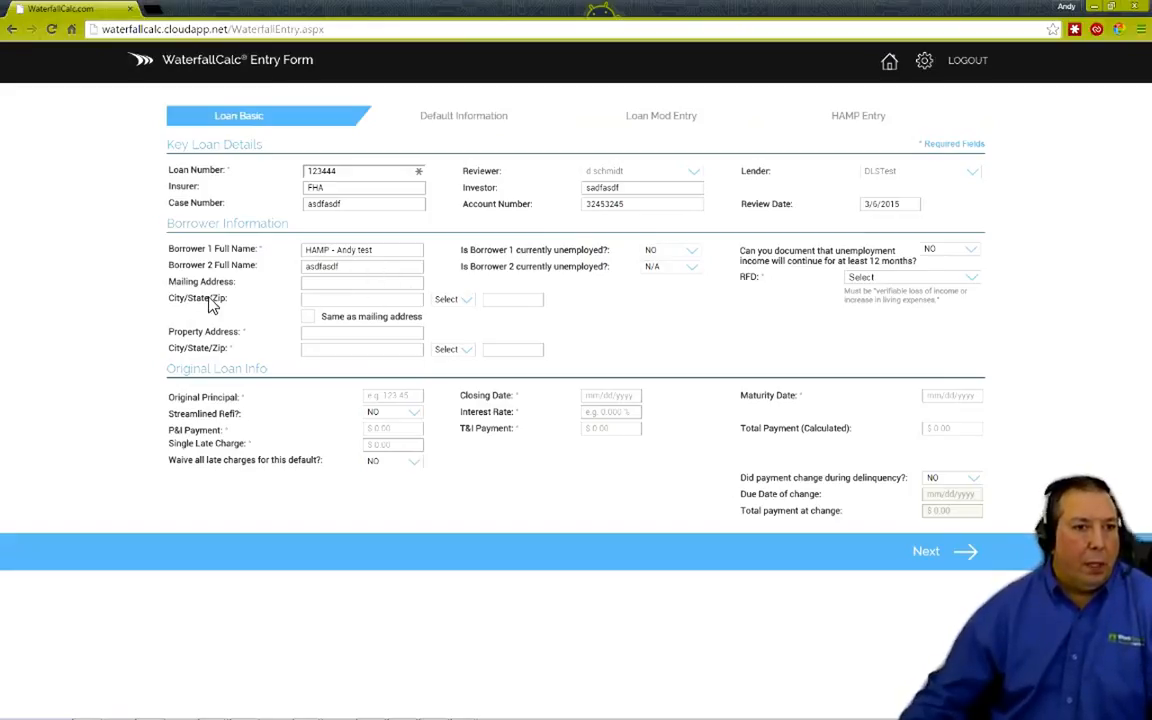
# - Fill in the borrower's mailing address with city, state and ZIP, and mark the property address as the same
pyautogui.click(402, 286)
pyautogui.write('sadfasdf')
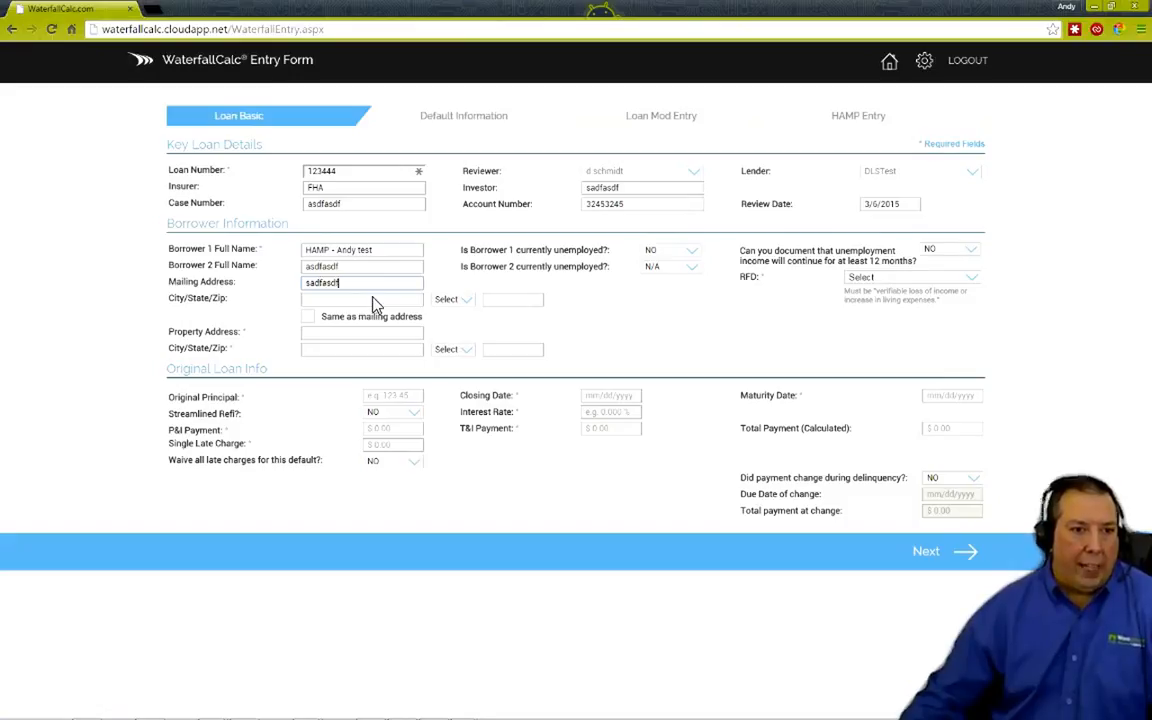
pyautogui.click(372, 298)
pyautogui.write('Gra')
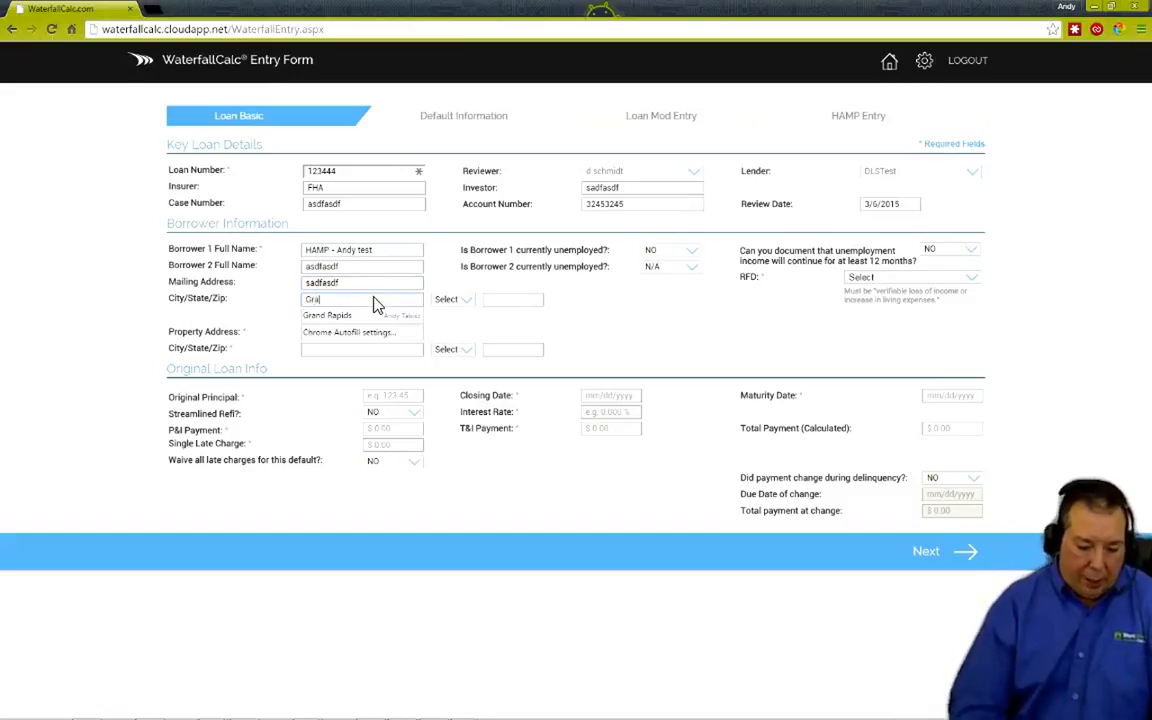
pyautogui.write('nd Ra')
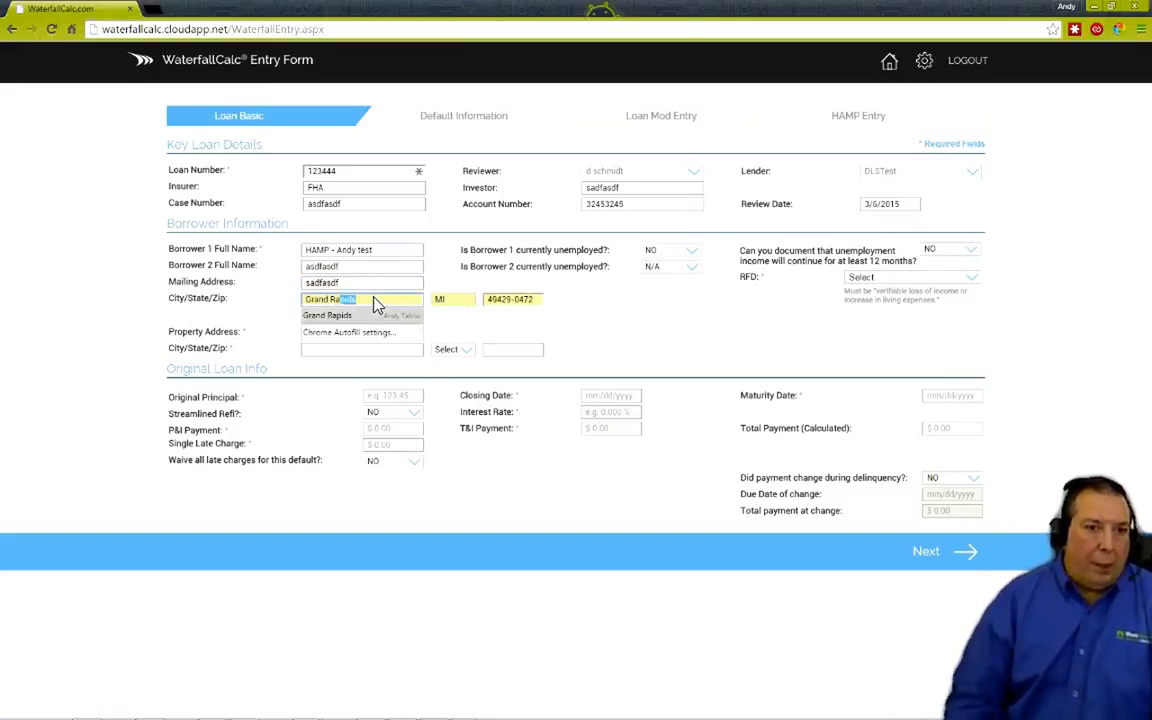
pyautogui.click(375, 309)
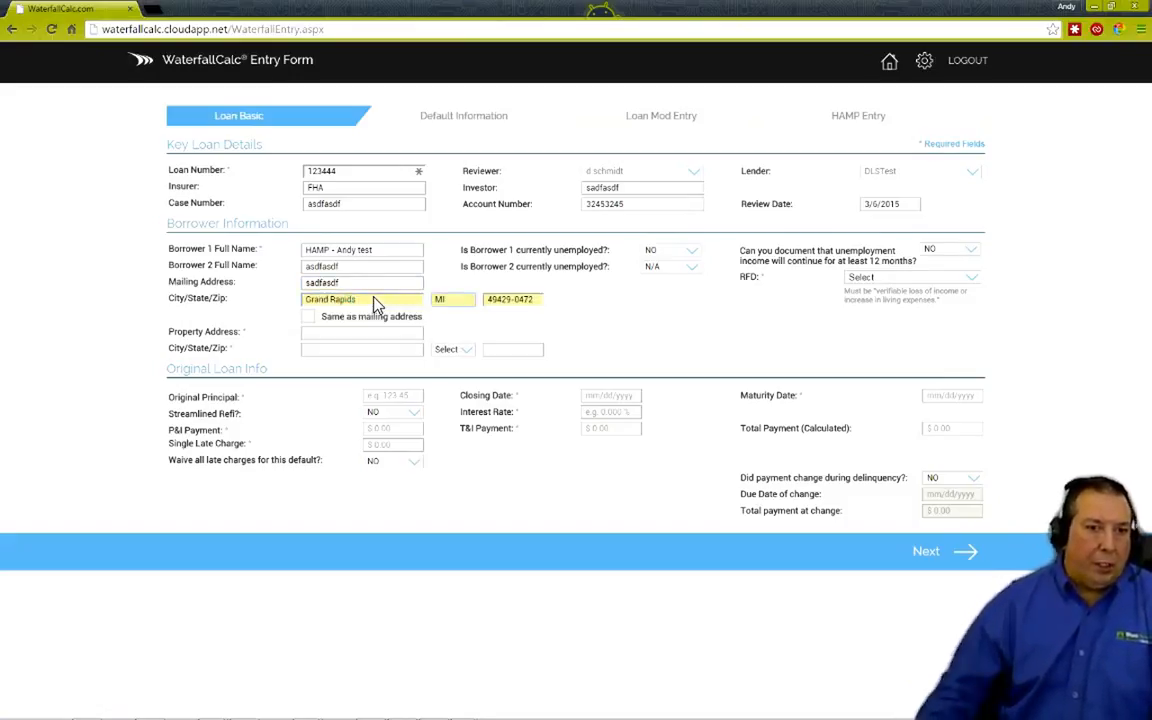
pyautogui.click(308, 318)
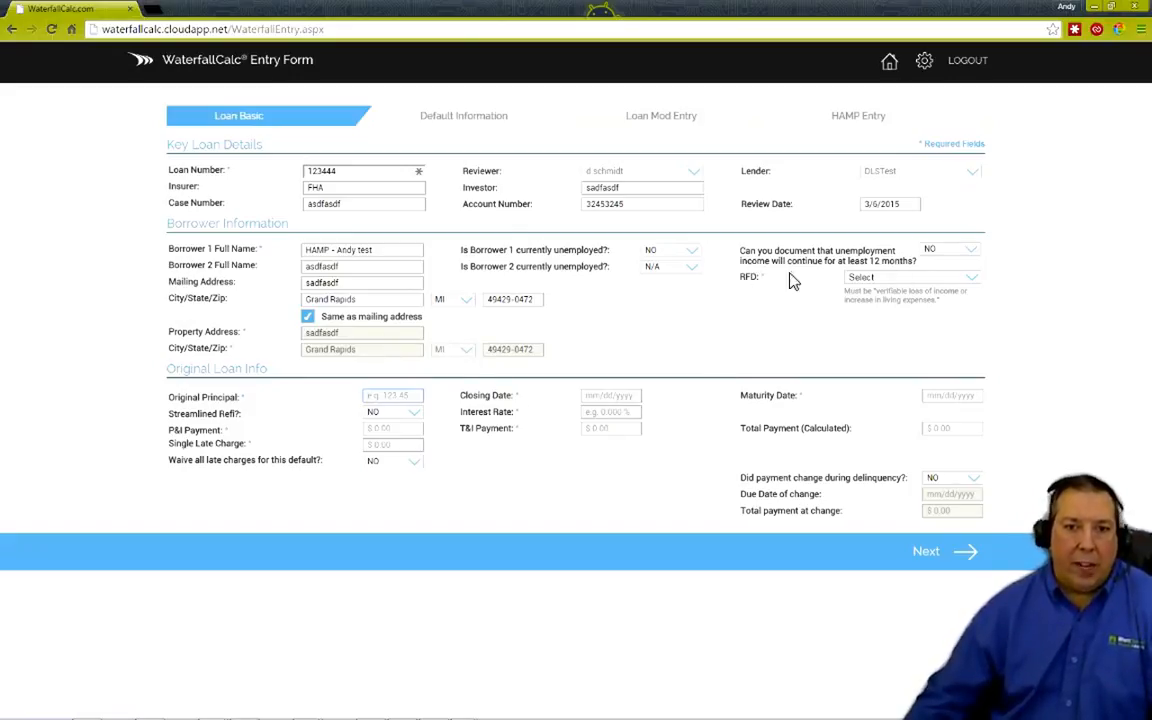
# - Set the reason for default (RFD) to Excessive Obligations
pyautogui.click(973, 282)
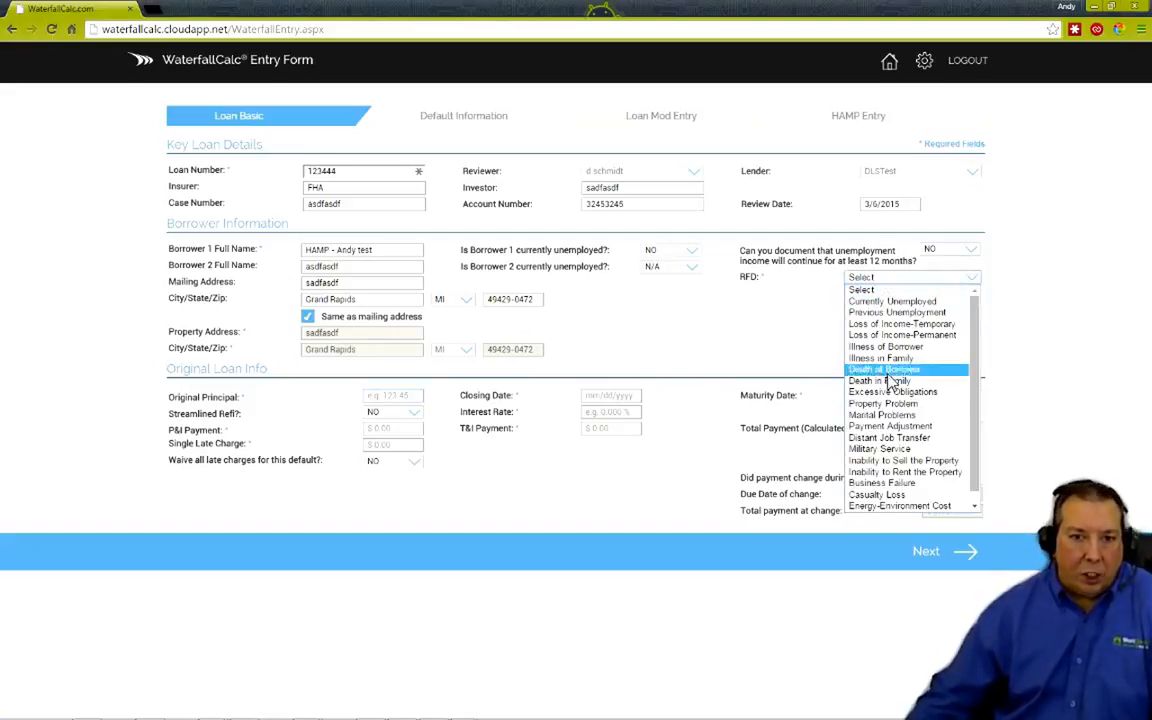
pyautogui.click(933, 398)
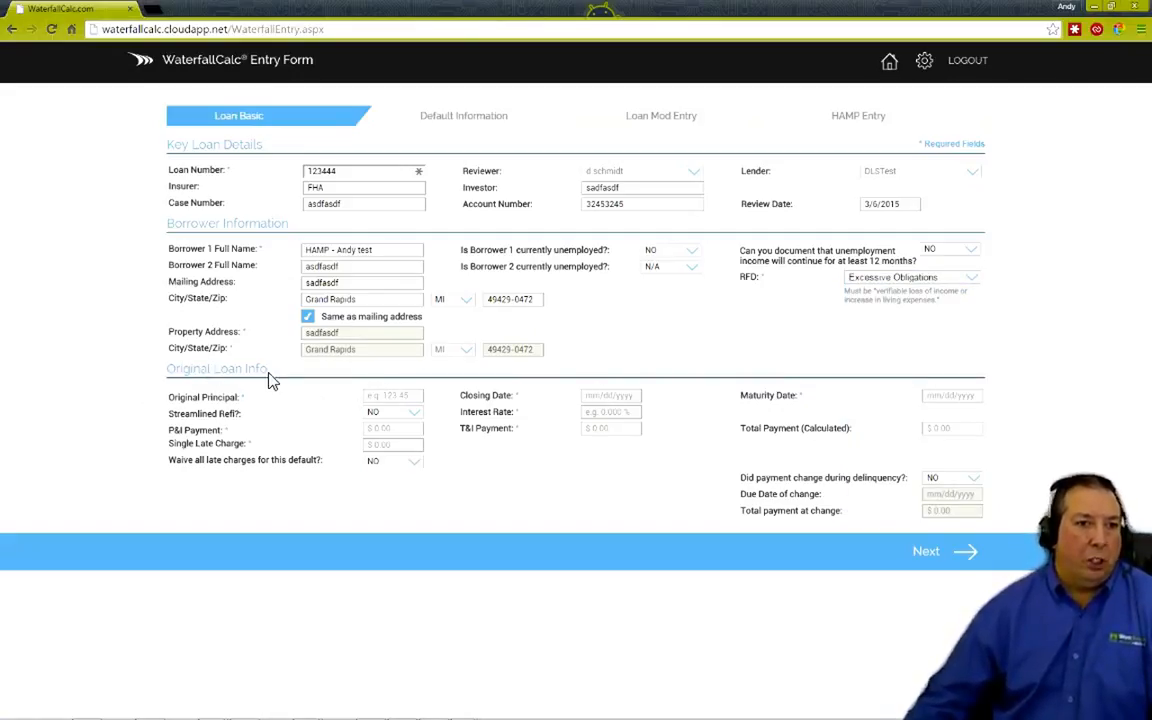
# - Set the original principal to $164,650.00 and the closing date to 2/20/2004 in the original loan info
pyautogui.click(390, 397)
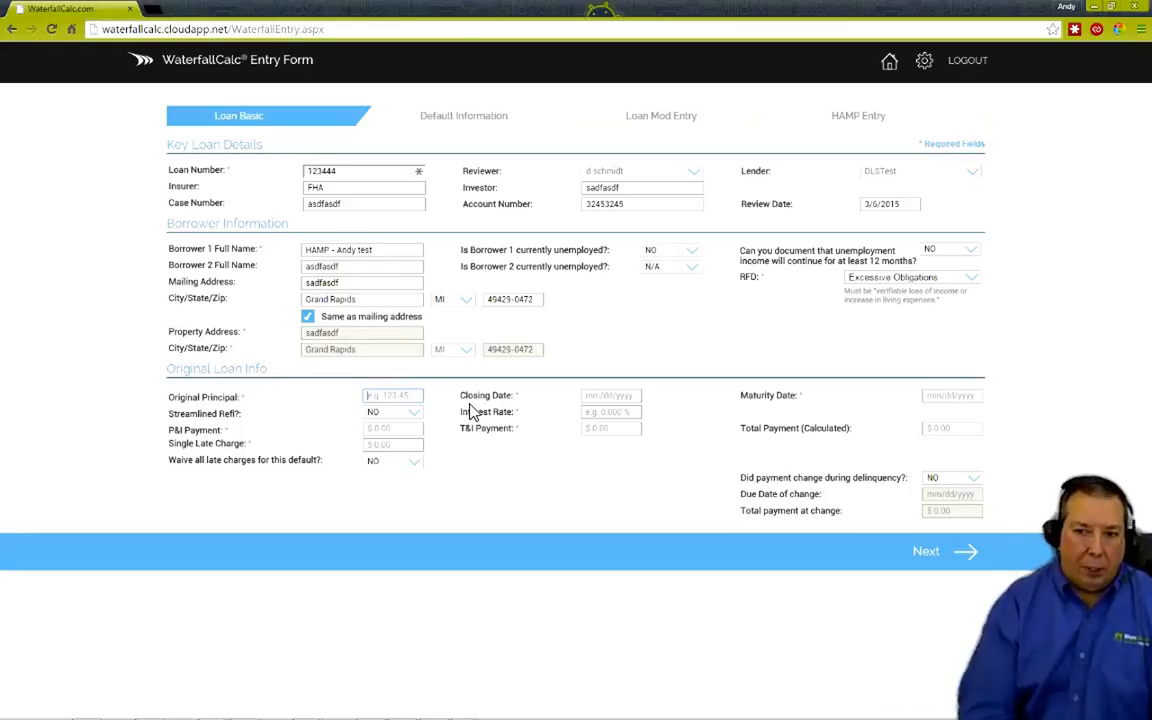
pyautogui.write('164')
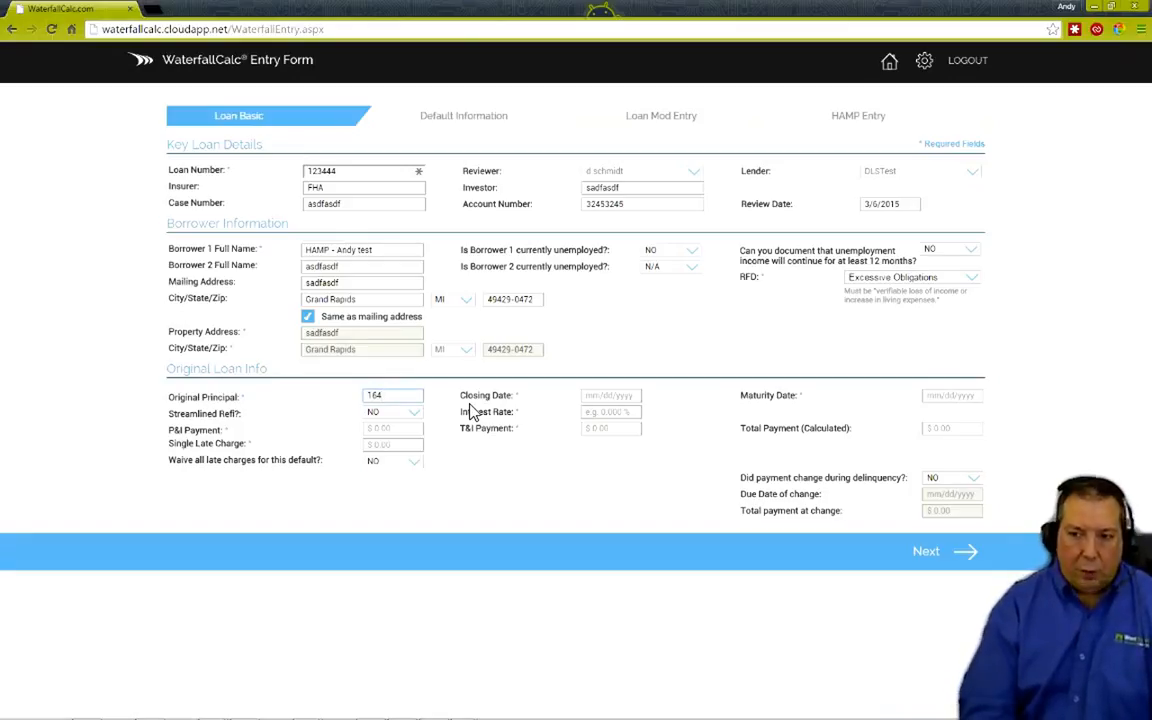
pyautogui.write(',650')
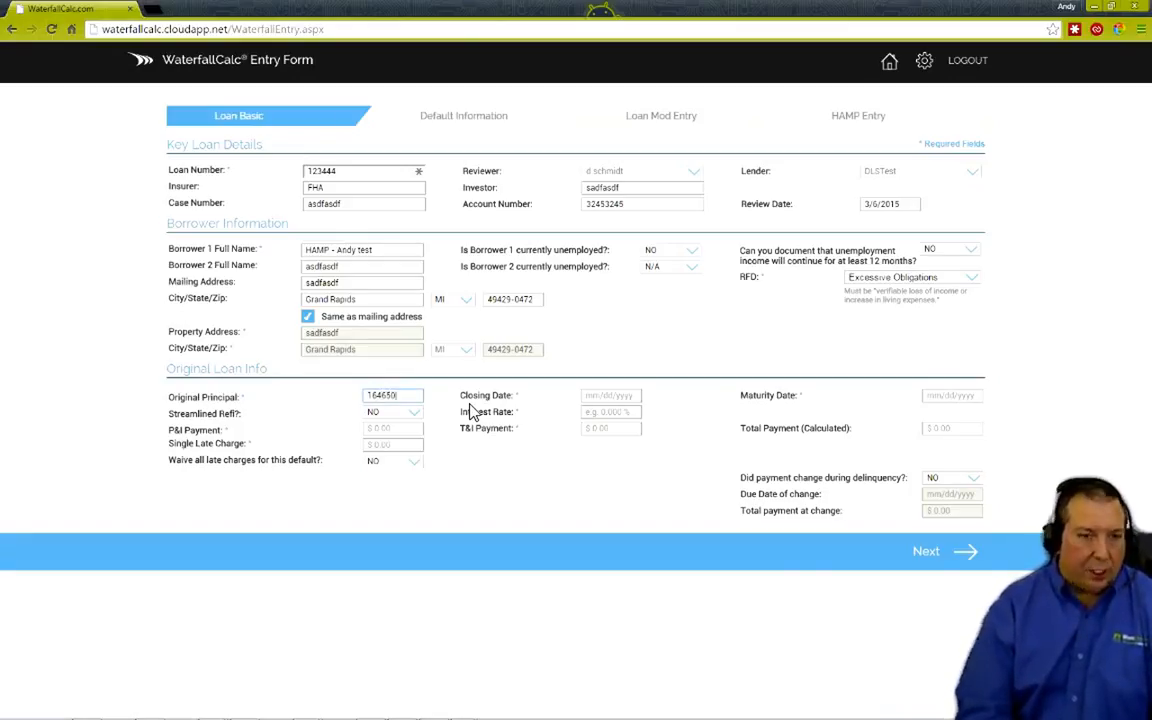
pyautogui.press('Tab')
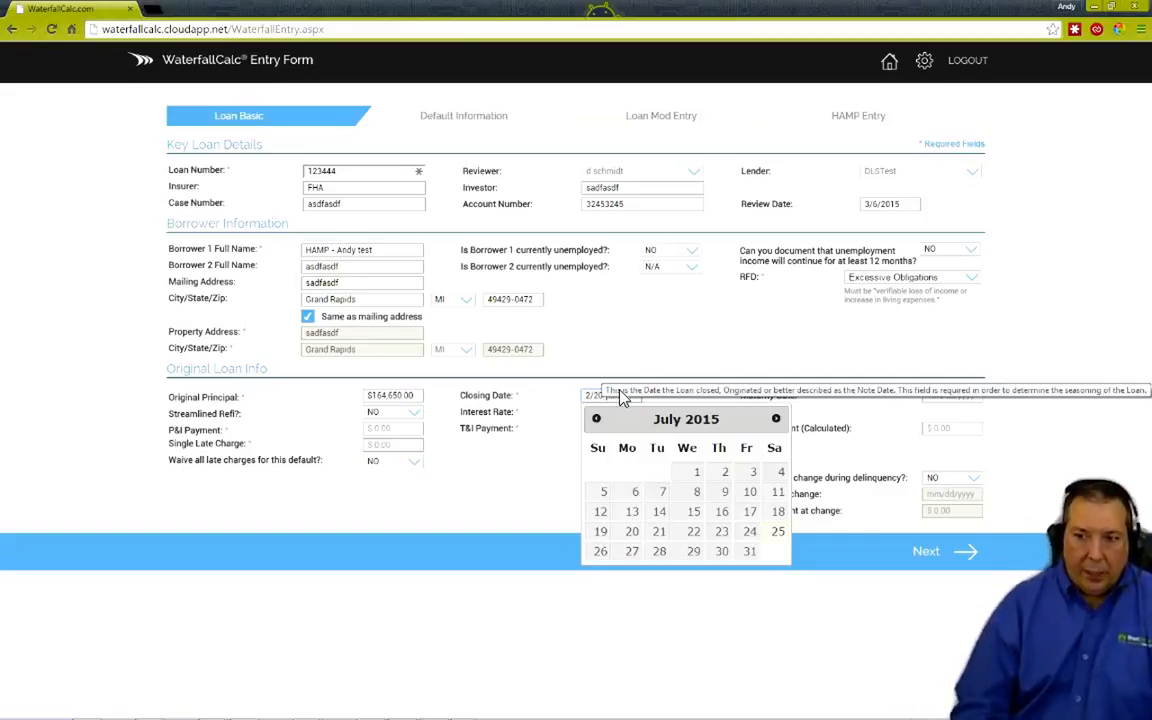
pyautogui.press('Tab')
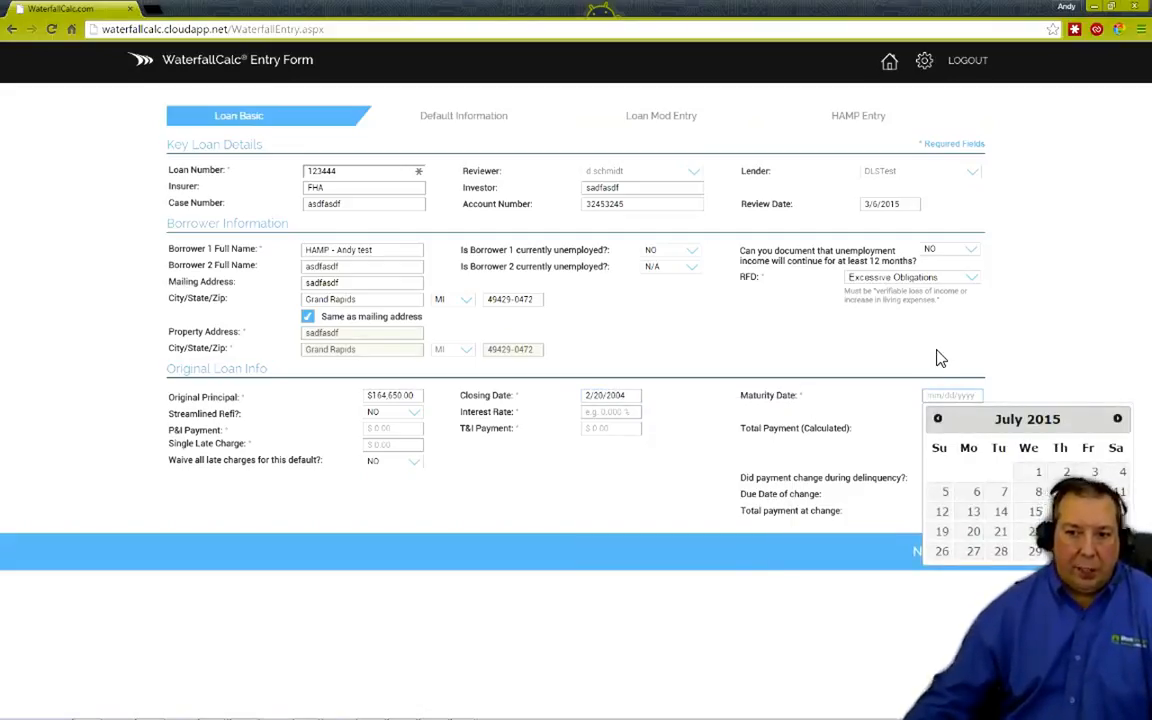
# - Set the maturity date to 3/1/2034 and the interest rate to 4.950% in the original loan info
pyautogui.write('3/1/')
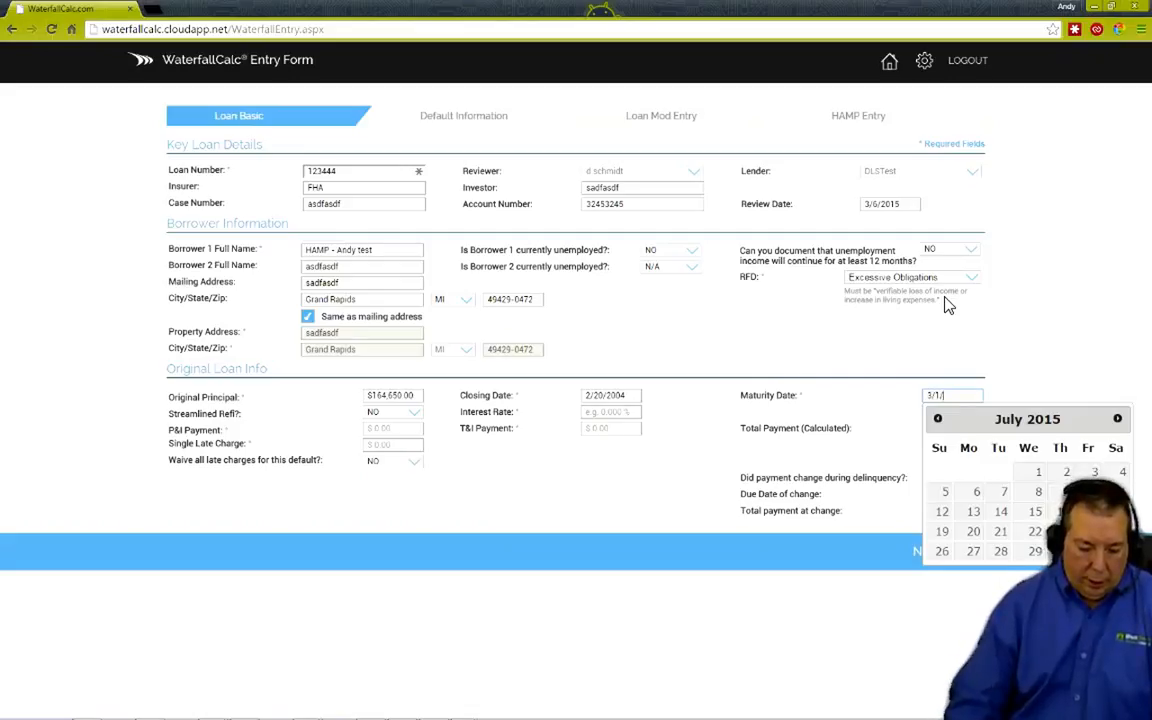
pyautogui.write('2034')
pyautogui.press('Tab')
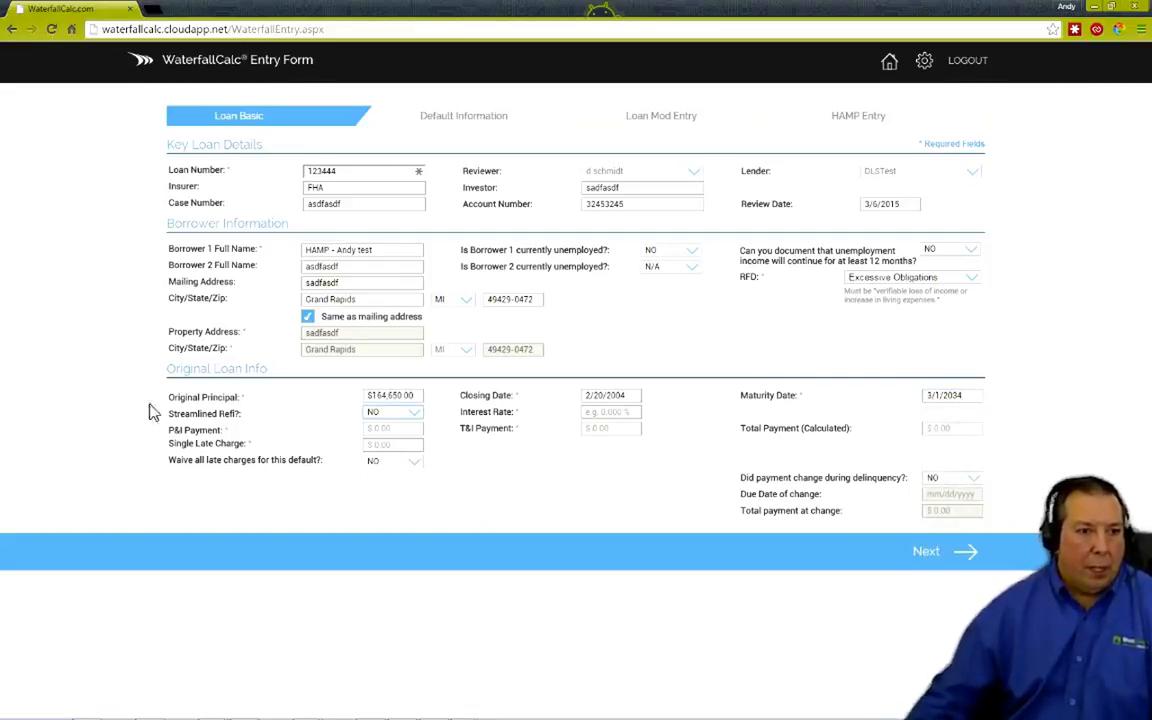
pyautogui.moveTo(416, 415)
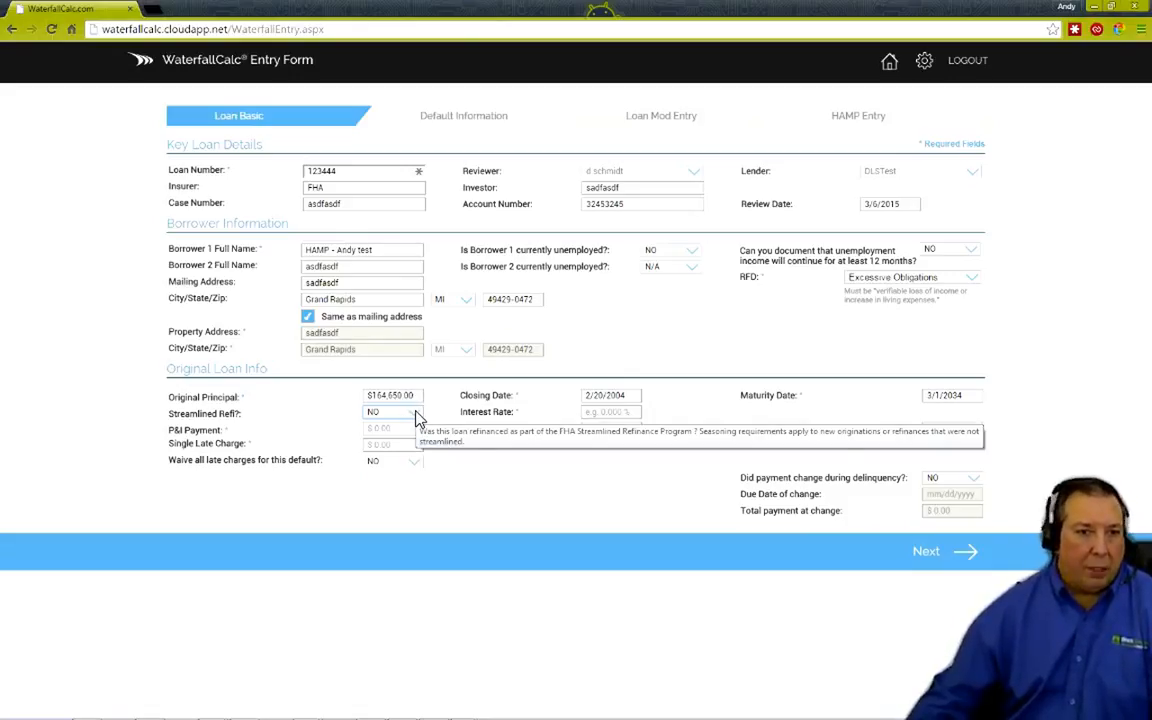
pyautogui.moveTo(632, 422)
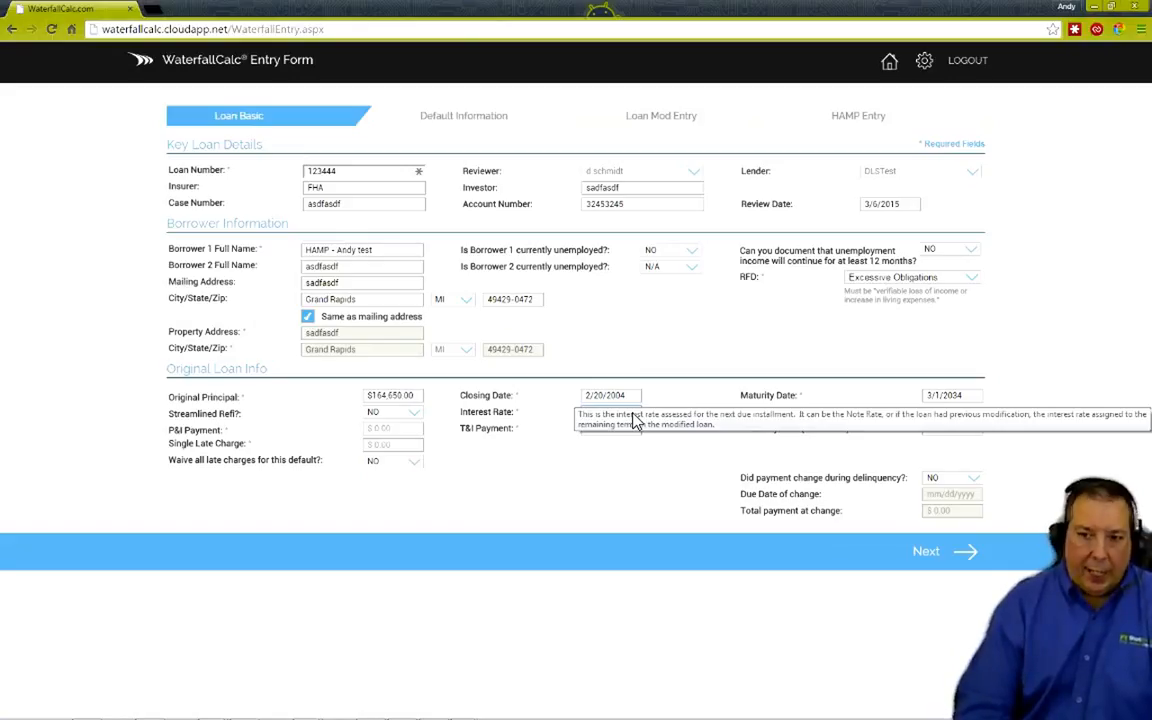
pyautogui.press('Tab')
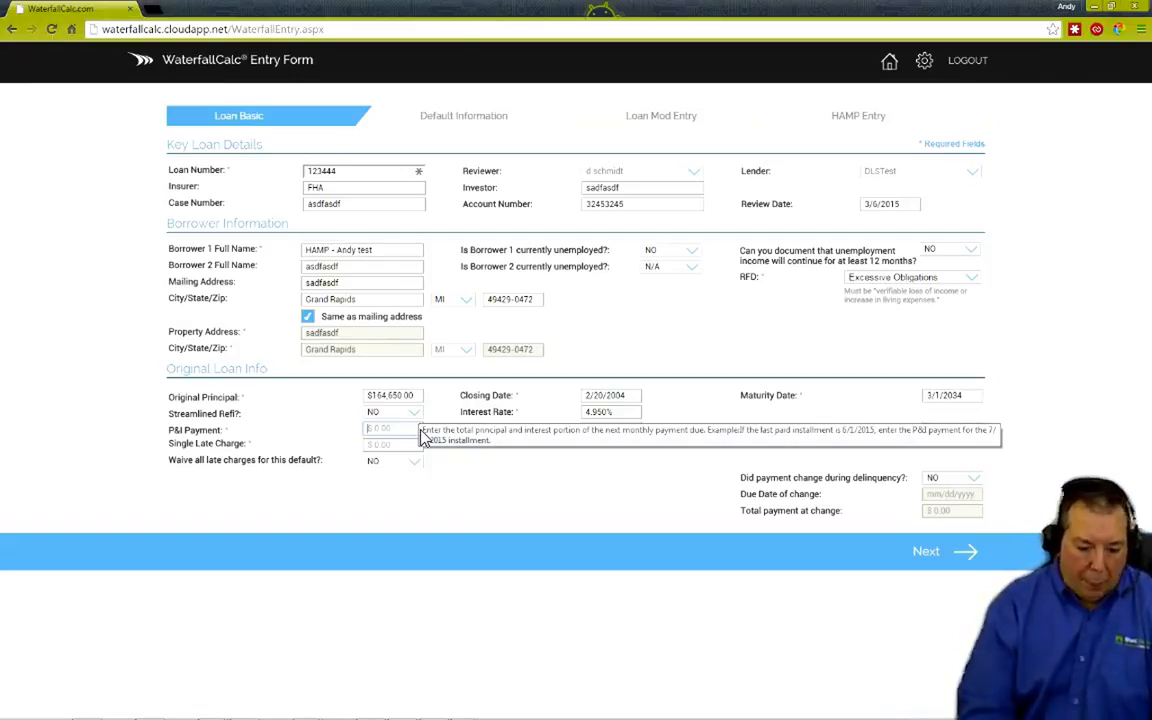
# - Enter a P&I payment of $878.86 and a T&I payment of $324.14, and check whether the calculated total payment is editable
pyautogui.write('8')
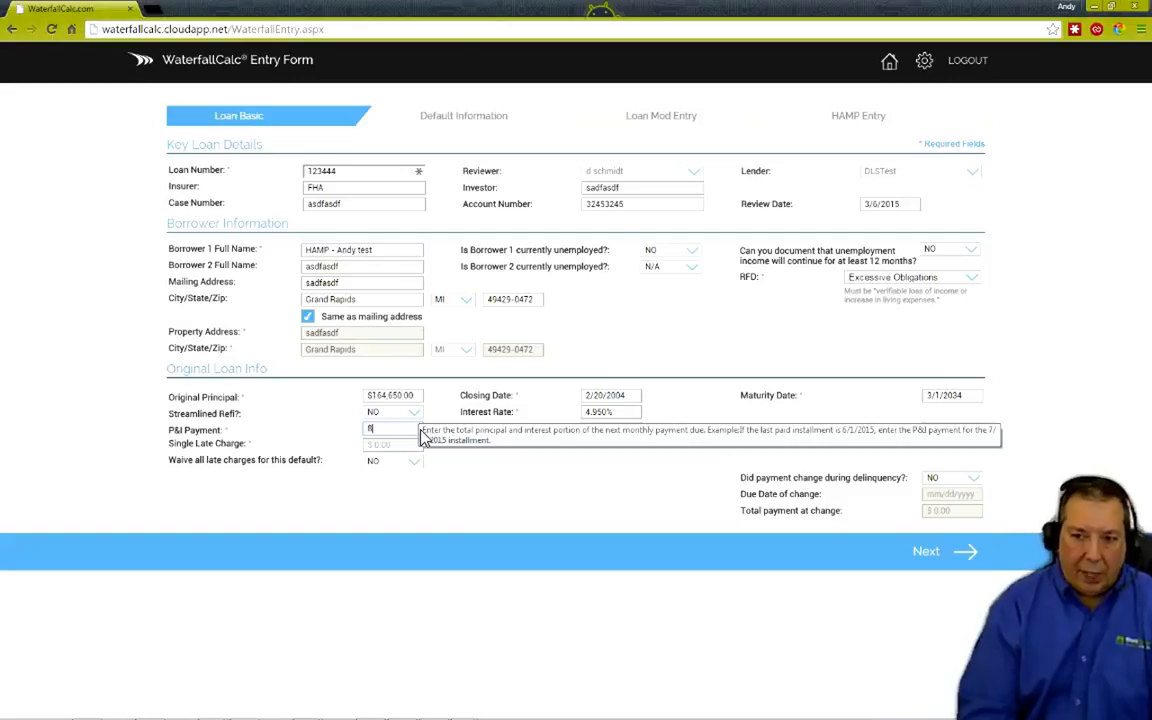
pyautogui.write('78.86')
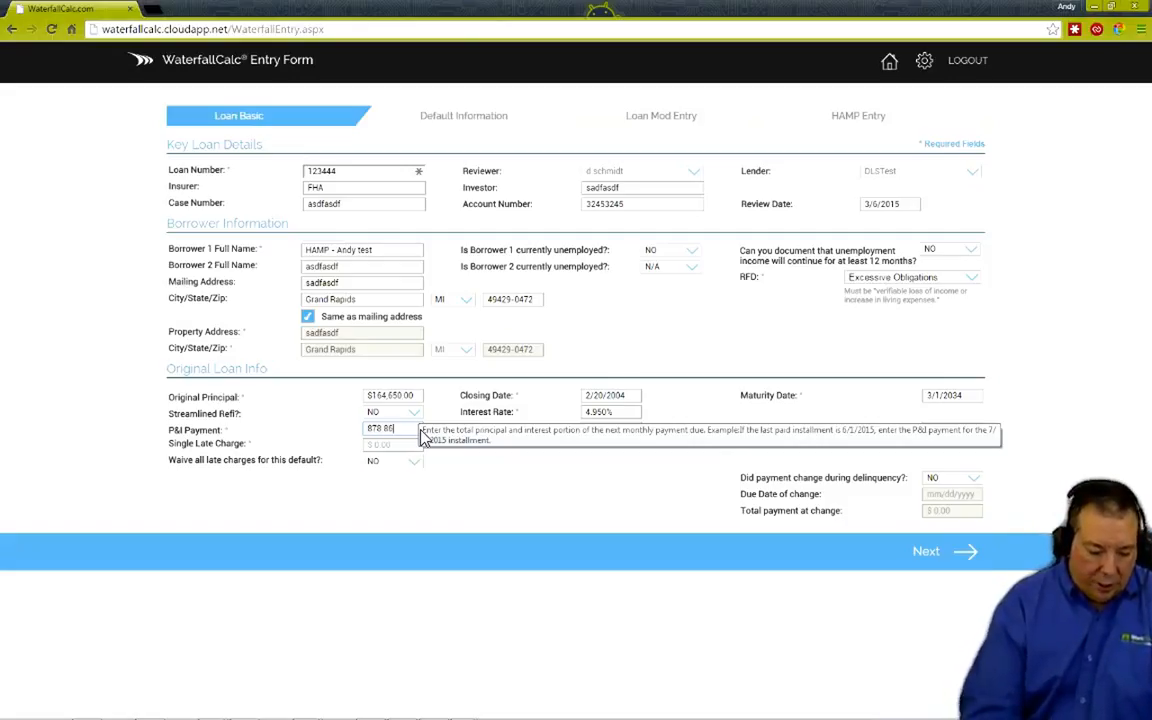
pyautogui.press('Tab')
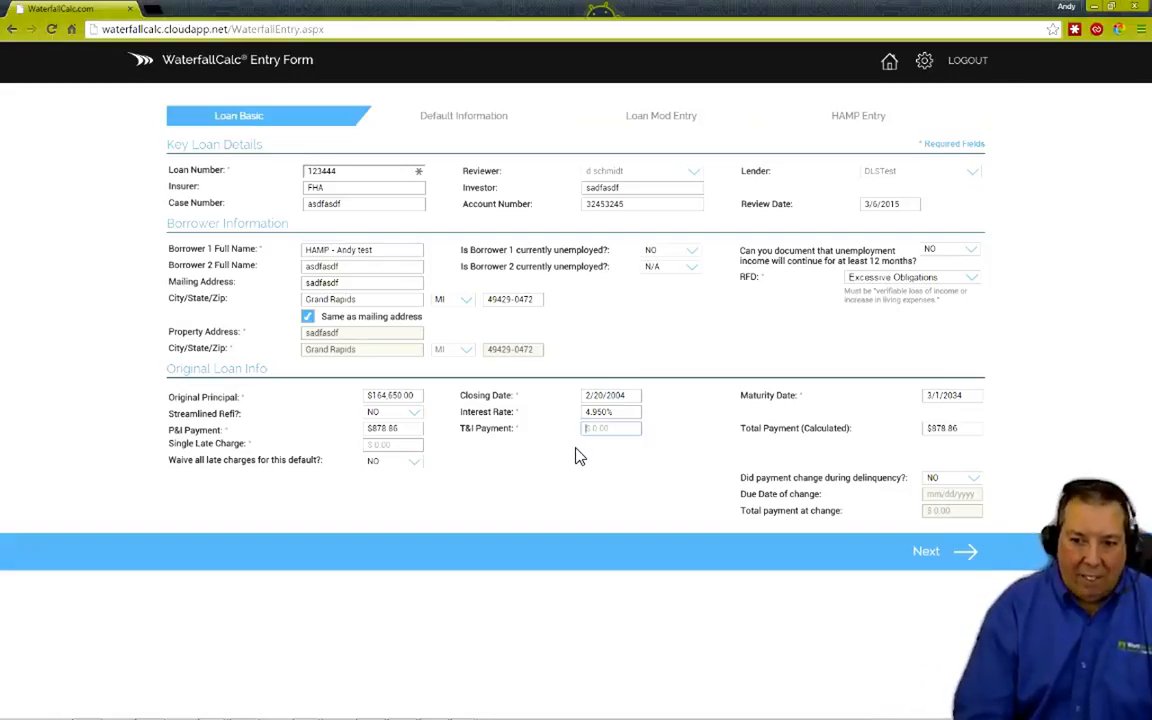
pyautogui.write('324.14')
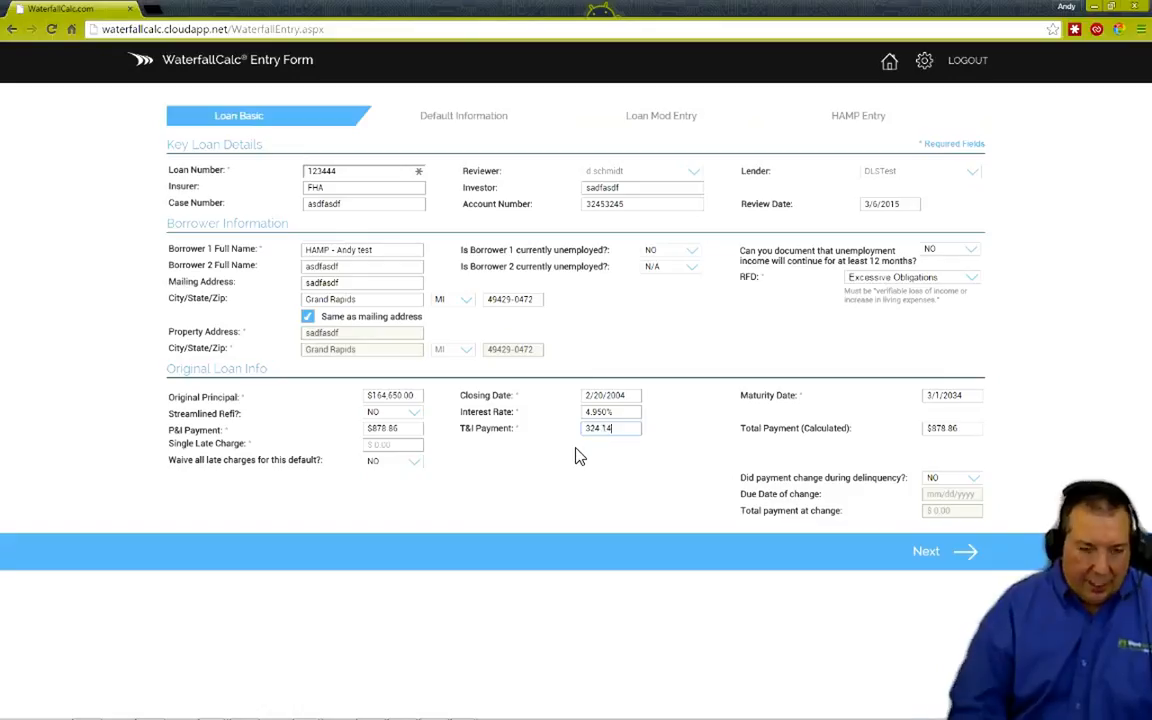
pyautogui.press('Tab')
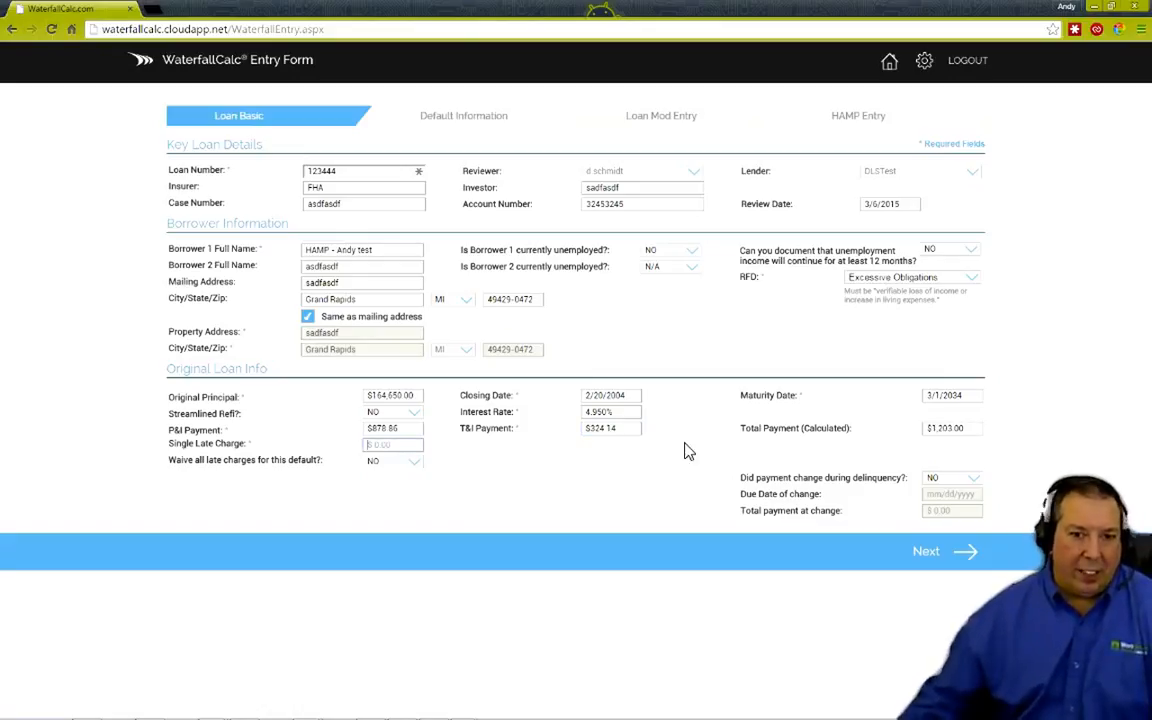
pyautogui.click(970, 432)
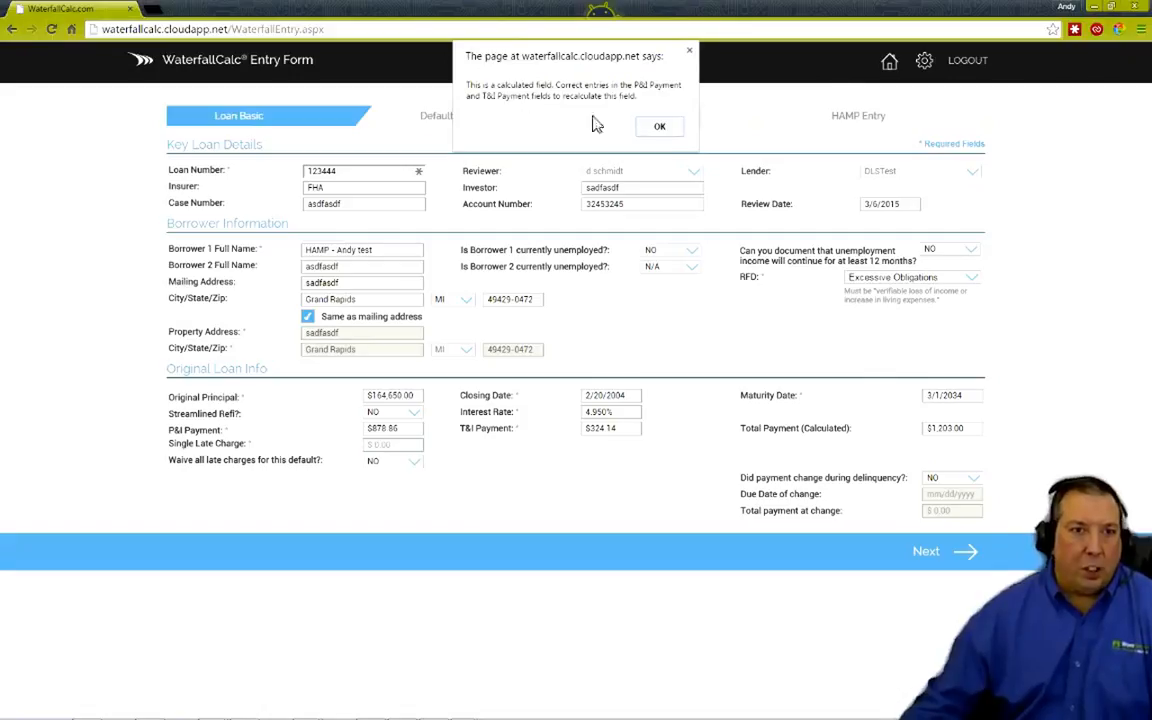
pyautogui.click(669, 133)
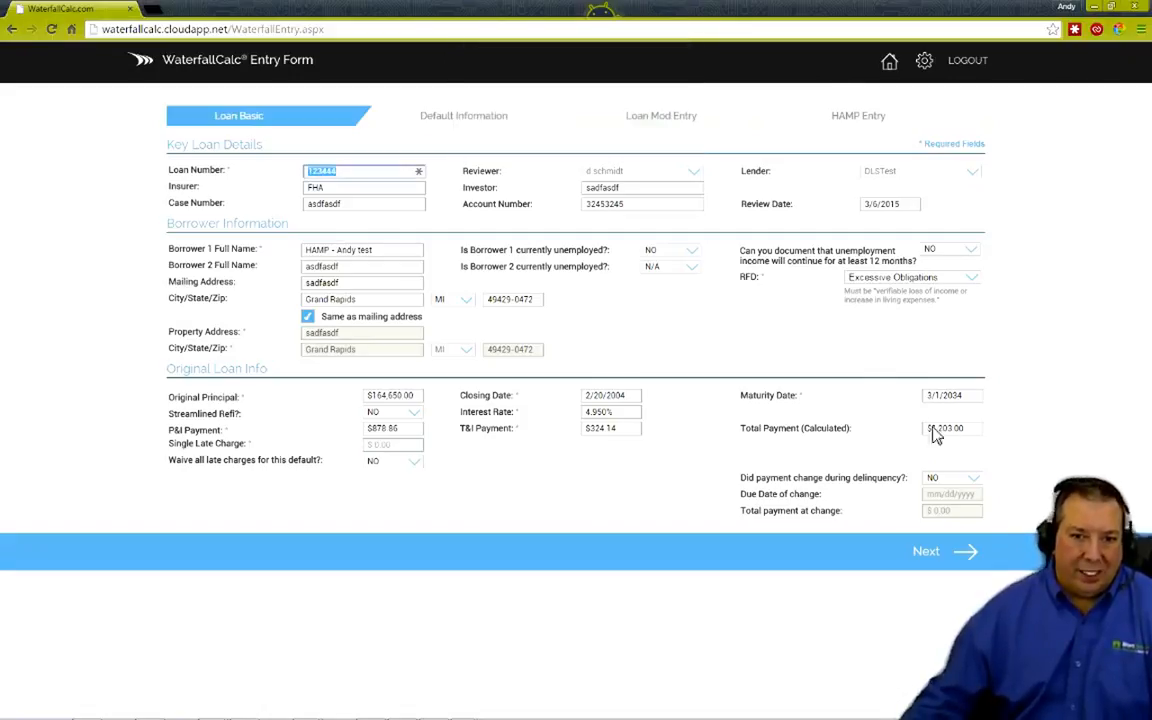
# - Set the single late charge to $35.15 and keep the waiver of all late charges at NO
pyautogui.click(409, 449)
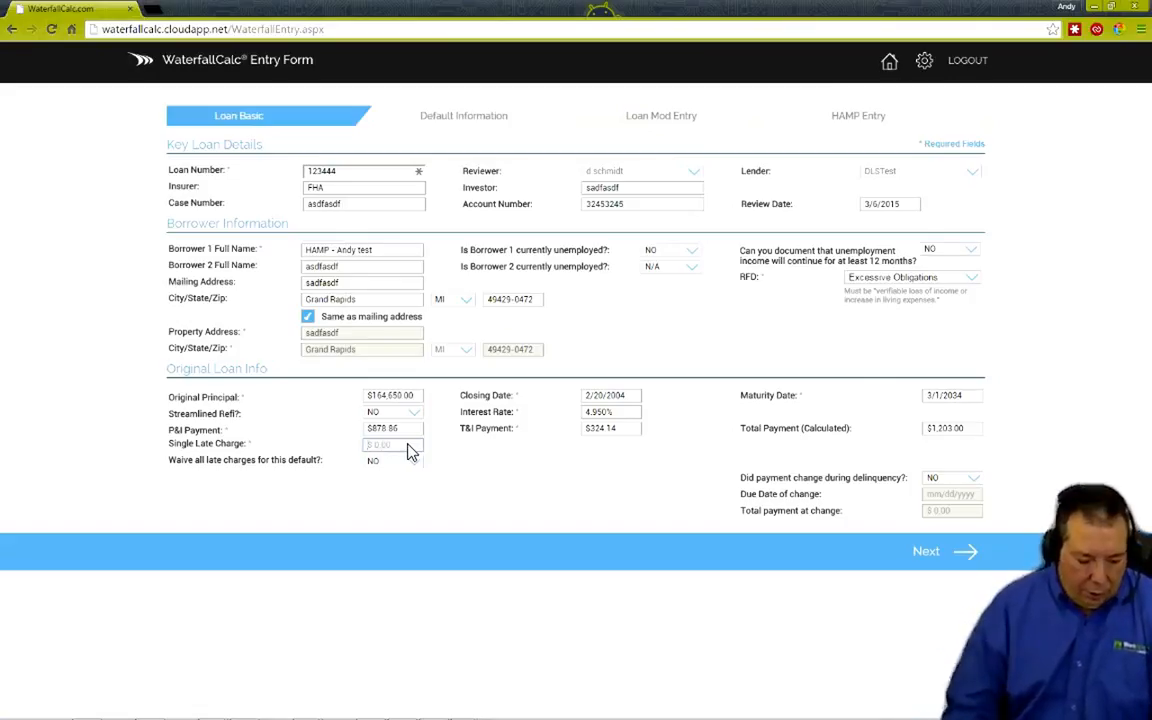
pyautogui.write('35.15')
pyautogui.press('Tab')
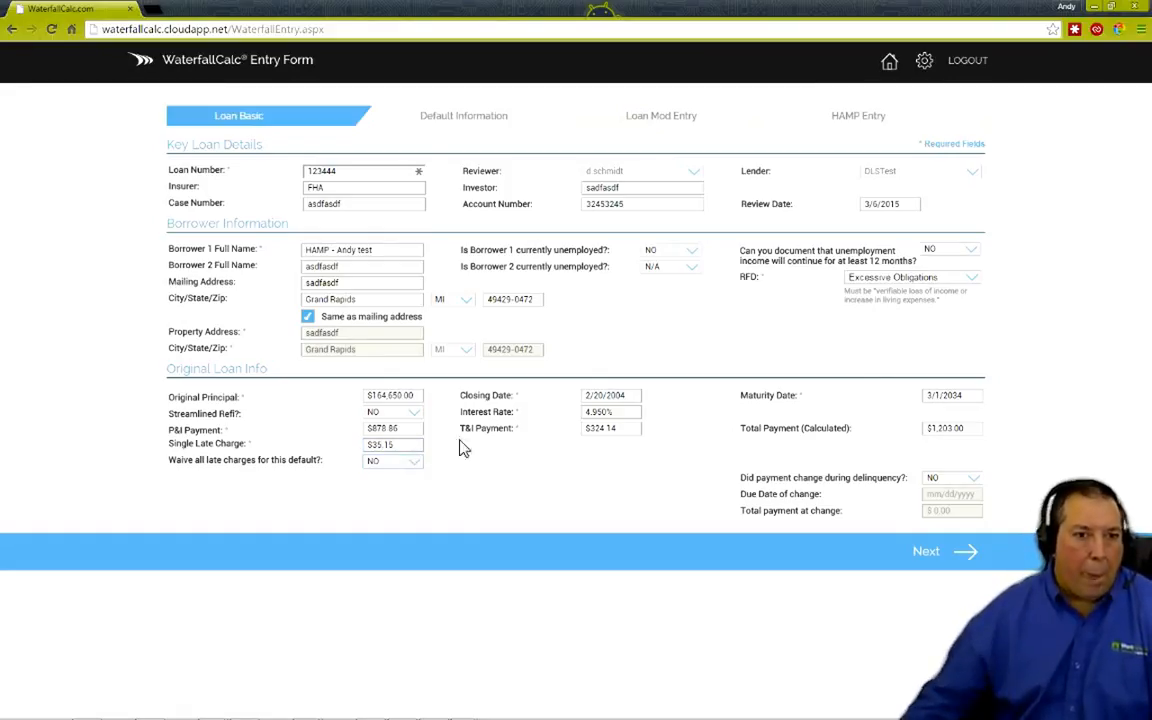
pyautogui.click(413, 464)
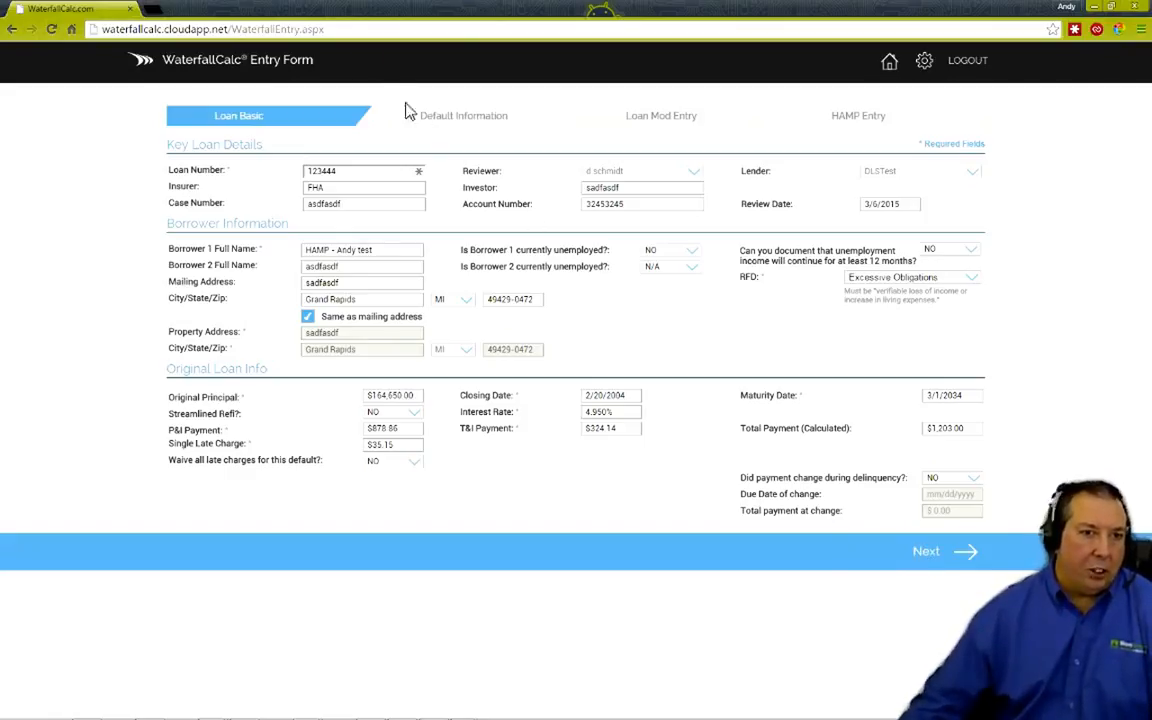
# - Continue to the Default Information section and set the unpaid principal balance to $131,830.78
pyautogui.click(918, 553)
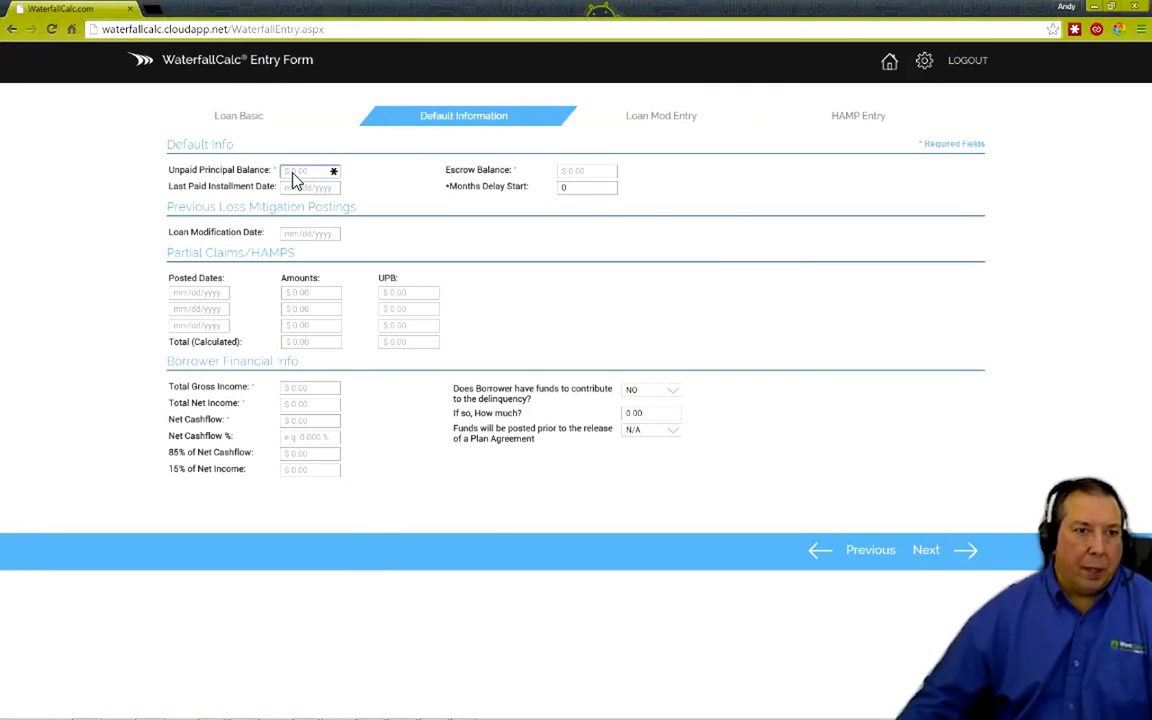
pyautogui.moveTo(295, 176)
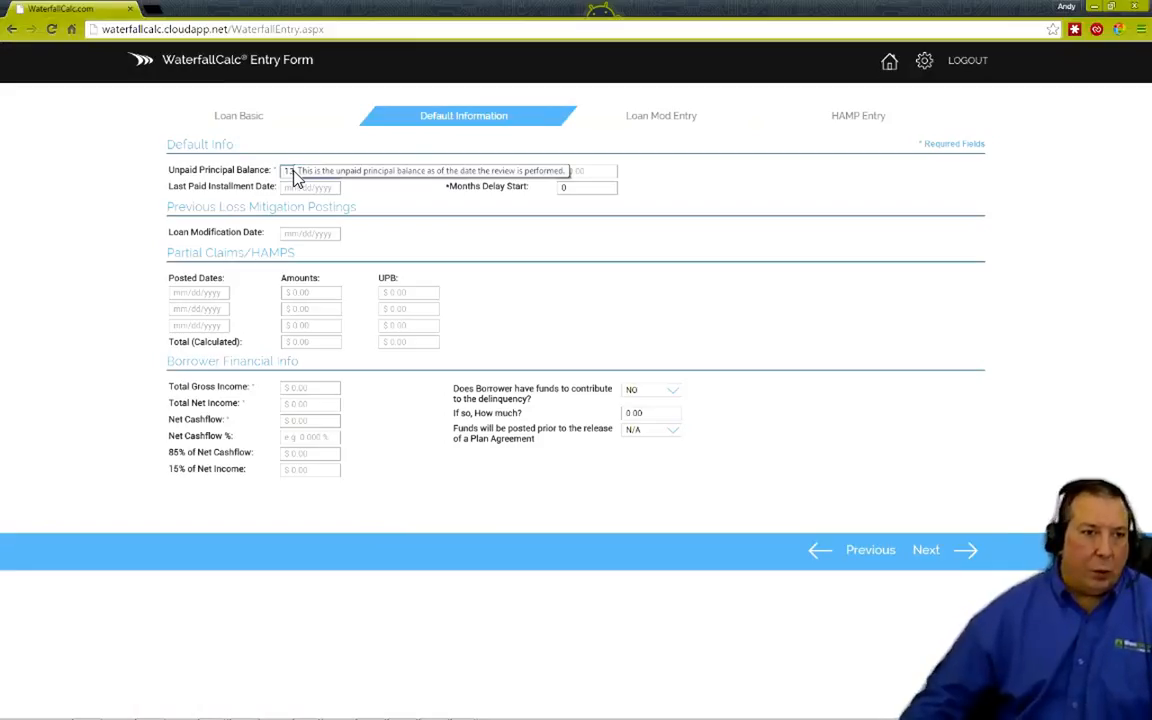
pyautogui.click(295, 172)
pyautogui.write('131,87')
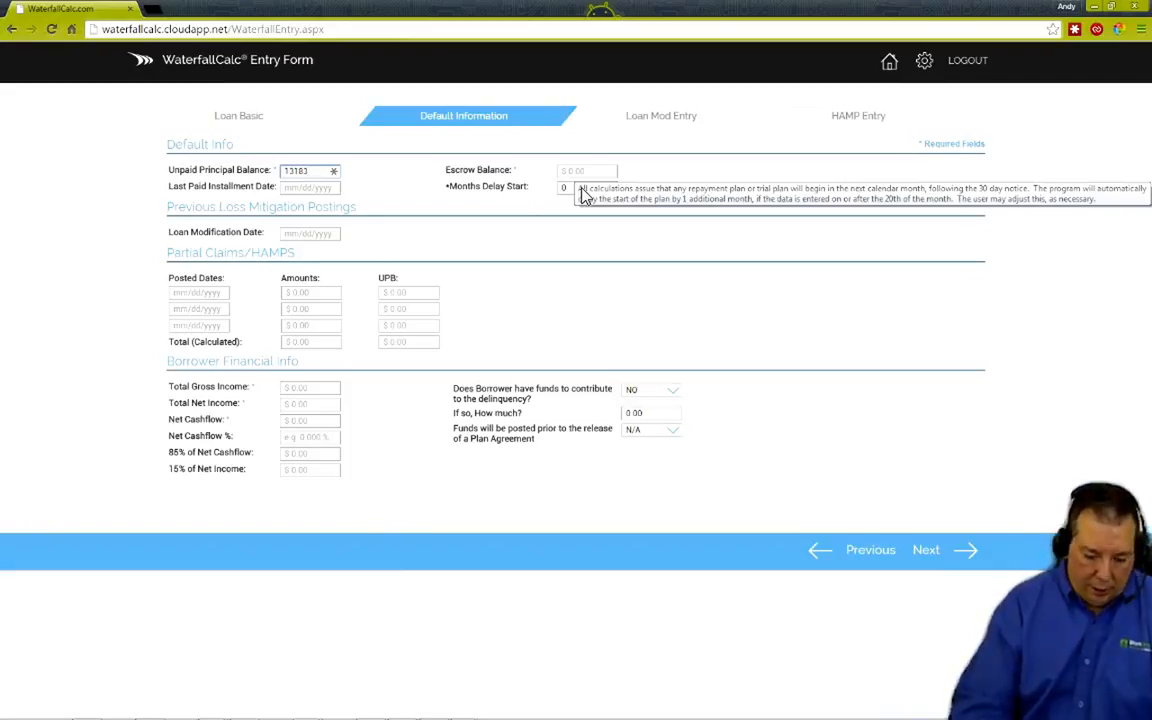
pyautogui.write('0')
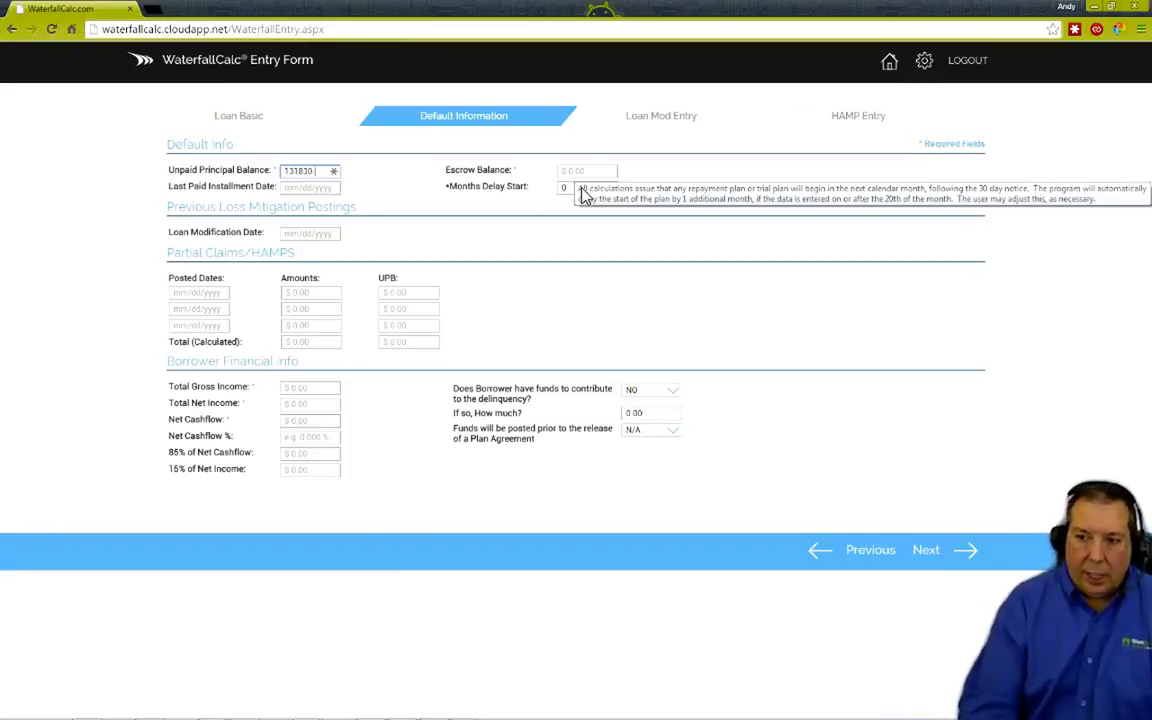
pyautogui.write('.78')
pyautogui.press('Tab')
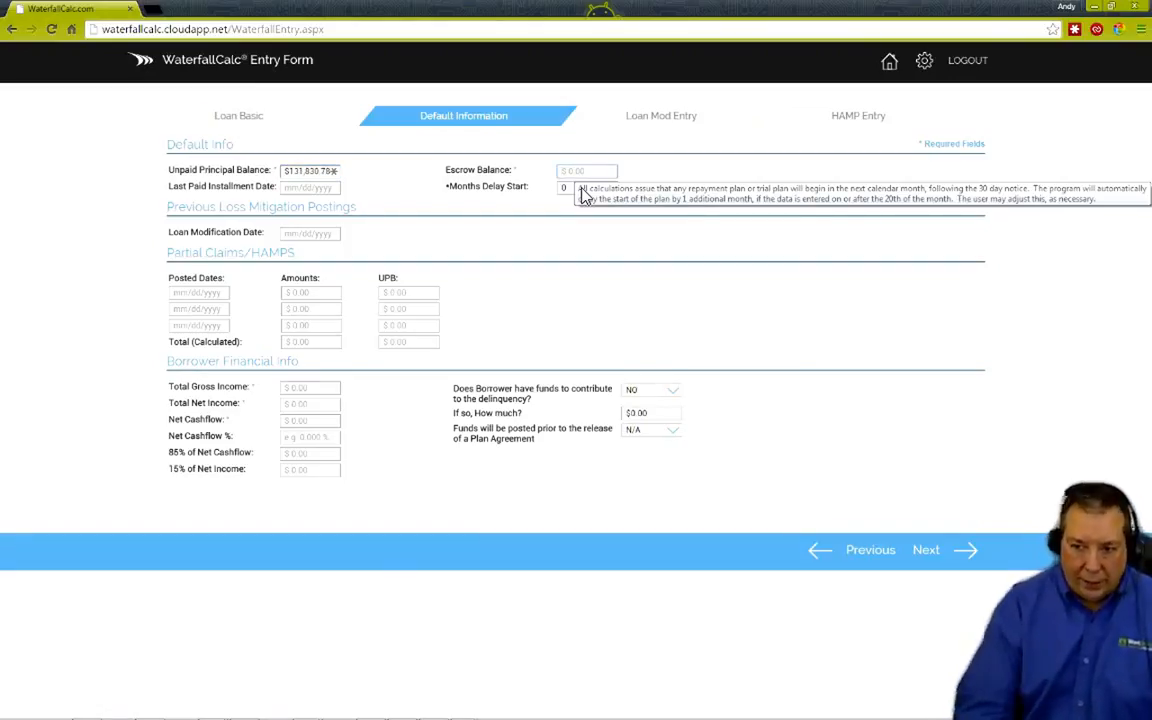
# - Set the escrow balance to $1,018.56 and the last paid installment date to 8/1/2014
pyautogui.write('0101')
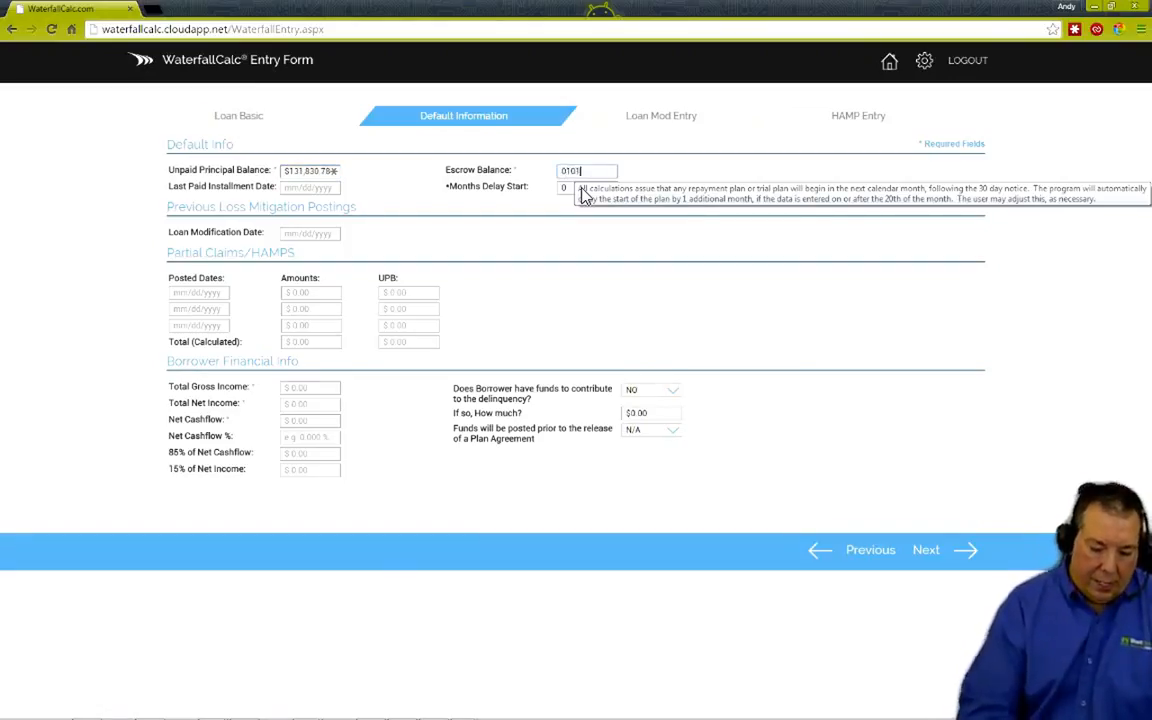
pyautogui.write('8.56')
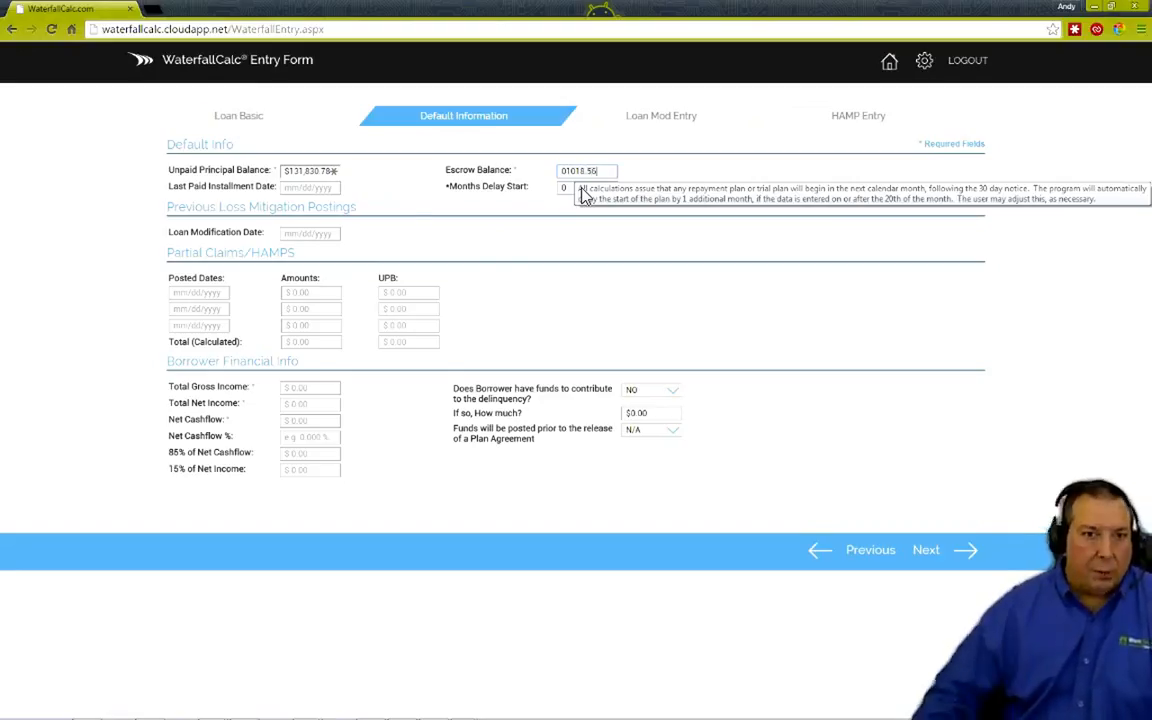
pyautogui.press('Tab')
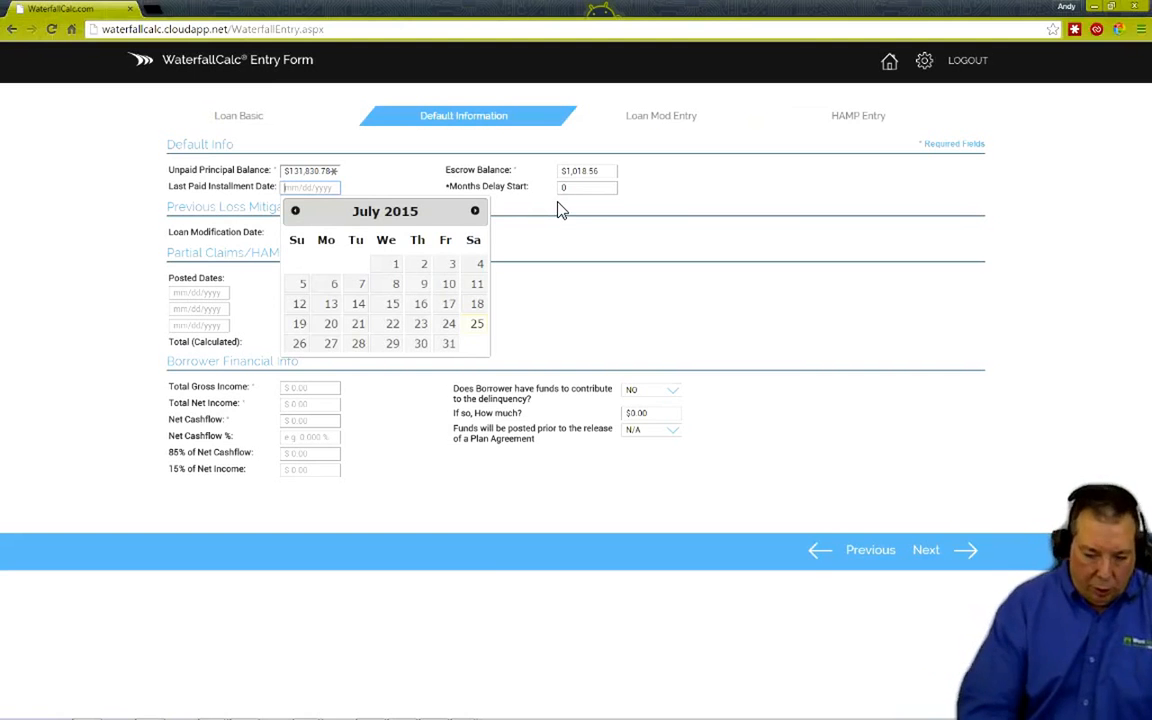
pyautogui.write('8')
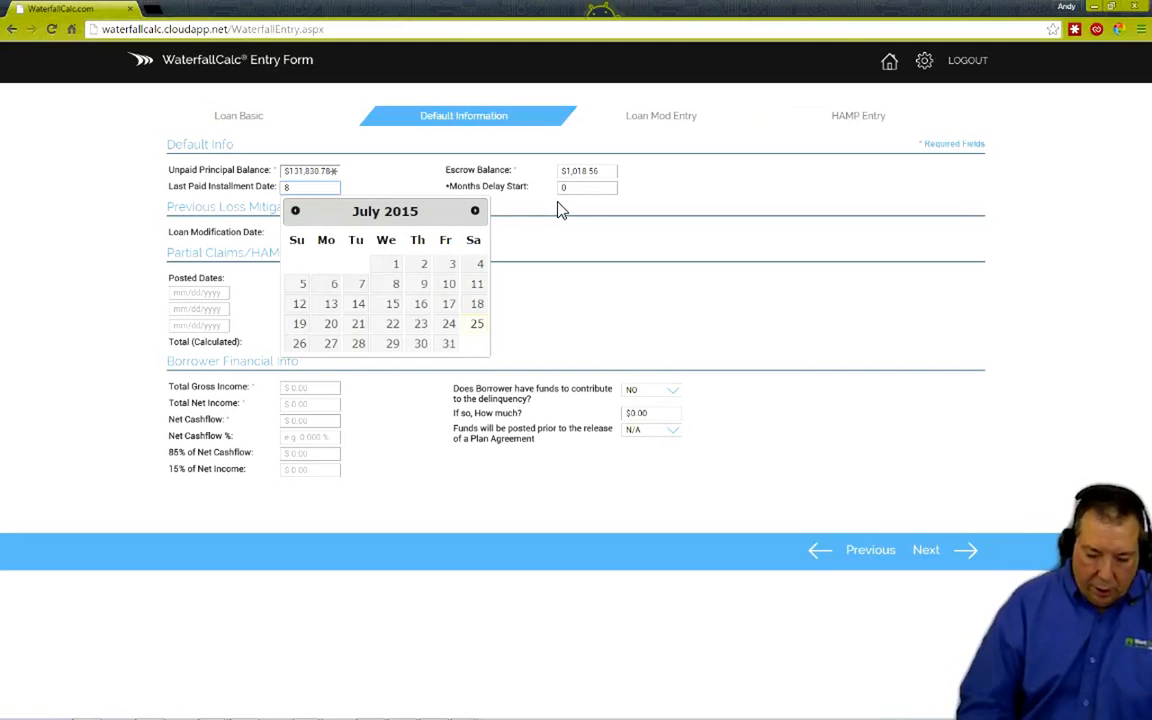
pyautogui.write('/1/2014')
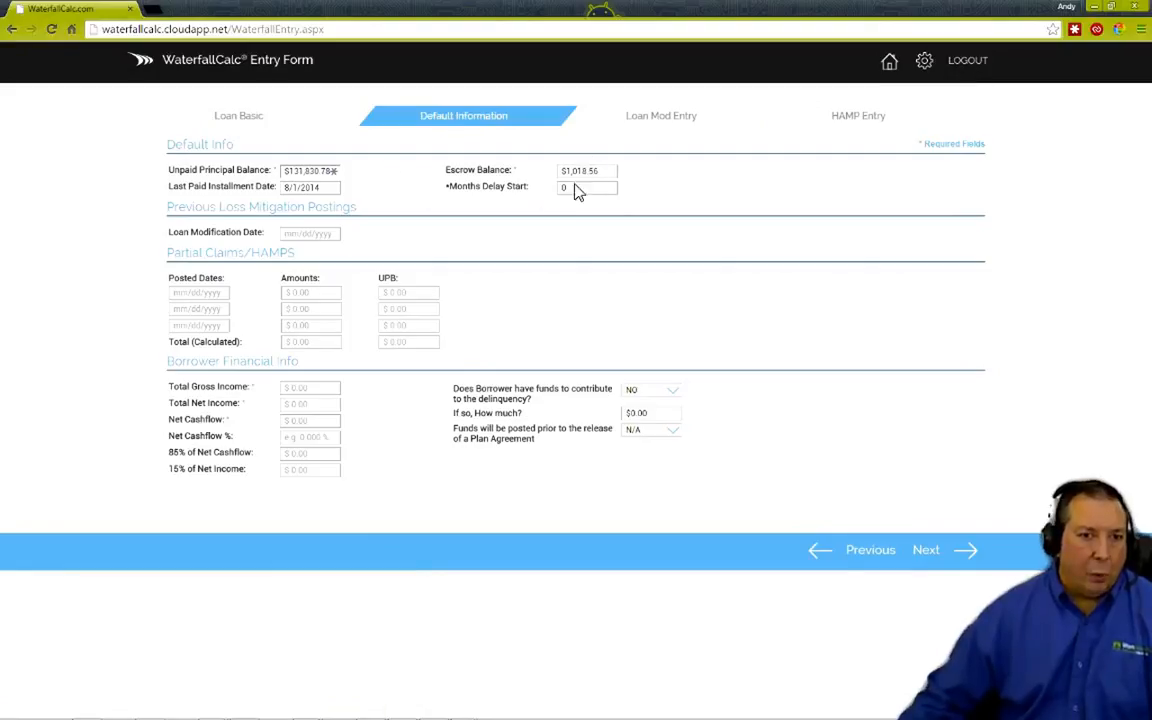
# - Look at the date choosers for the loan modification date and the first partial claim's posted date, leaving both blank
pyautogui.click(318, 237)
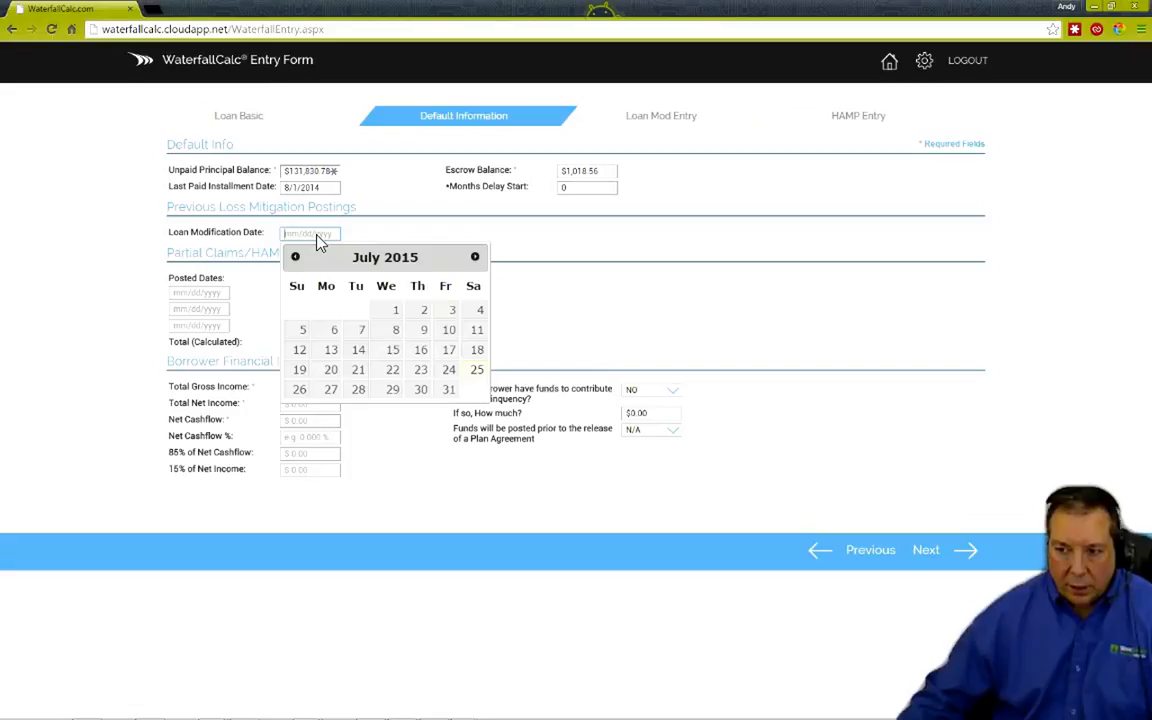
pyautogui.click(452, 239)
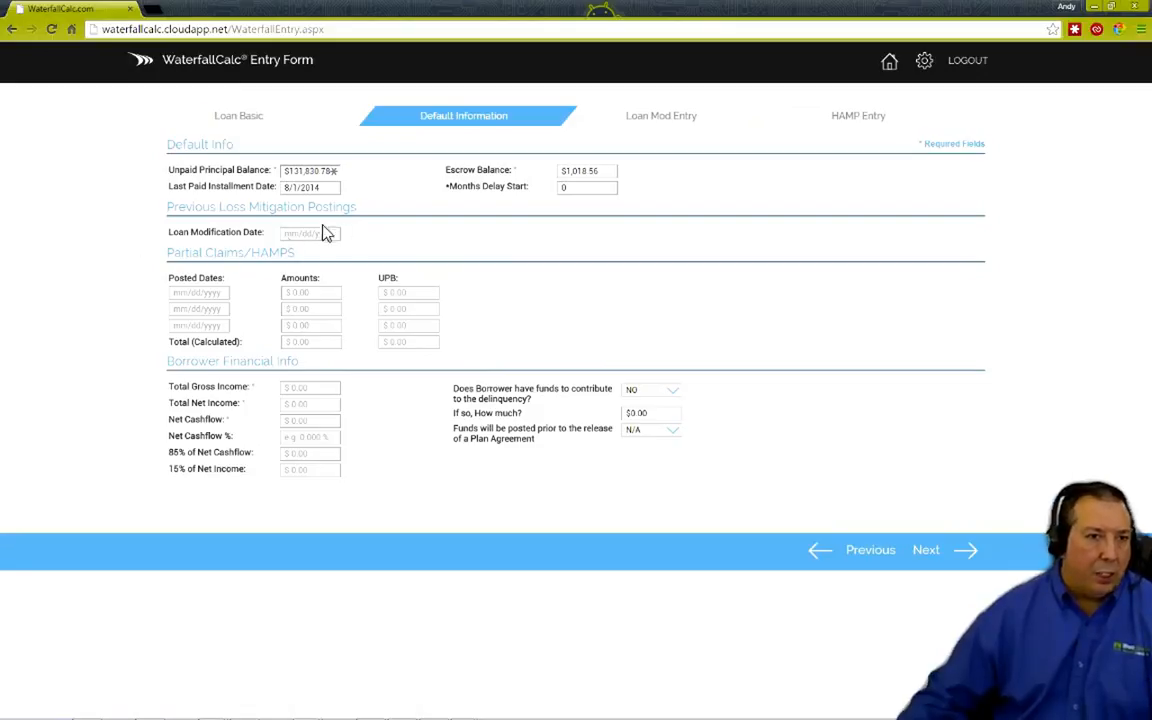
pyautogui.click(189, 293)
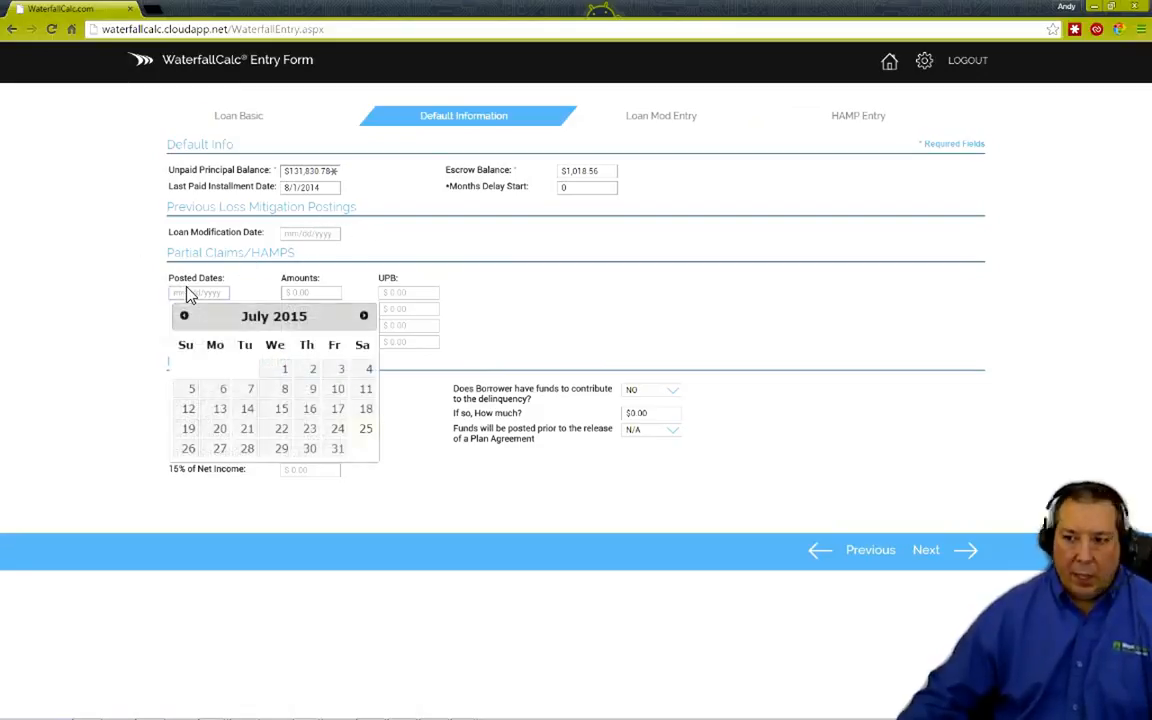
pyautogui.click(540, 300)
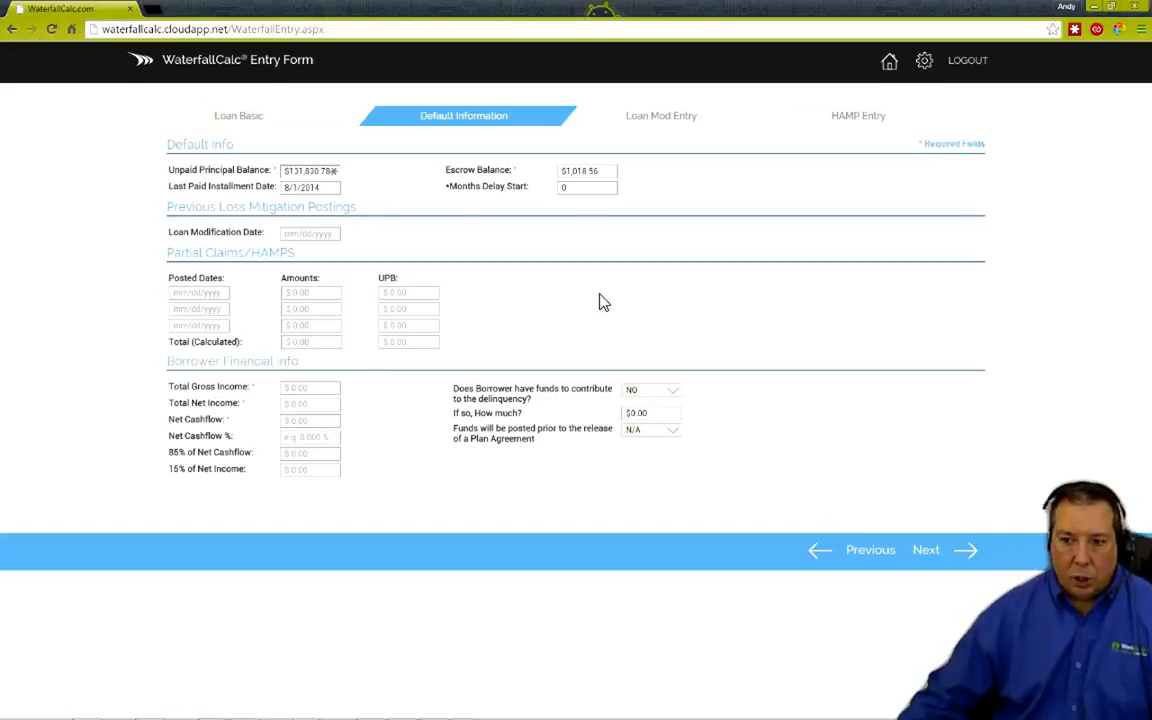
# - Set the borrower's total gross income to $3,351.83 and total net income to $2,248.52
pyautogui.click(309, 390)
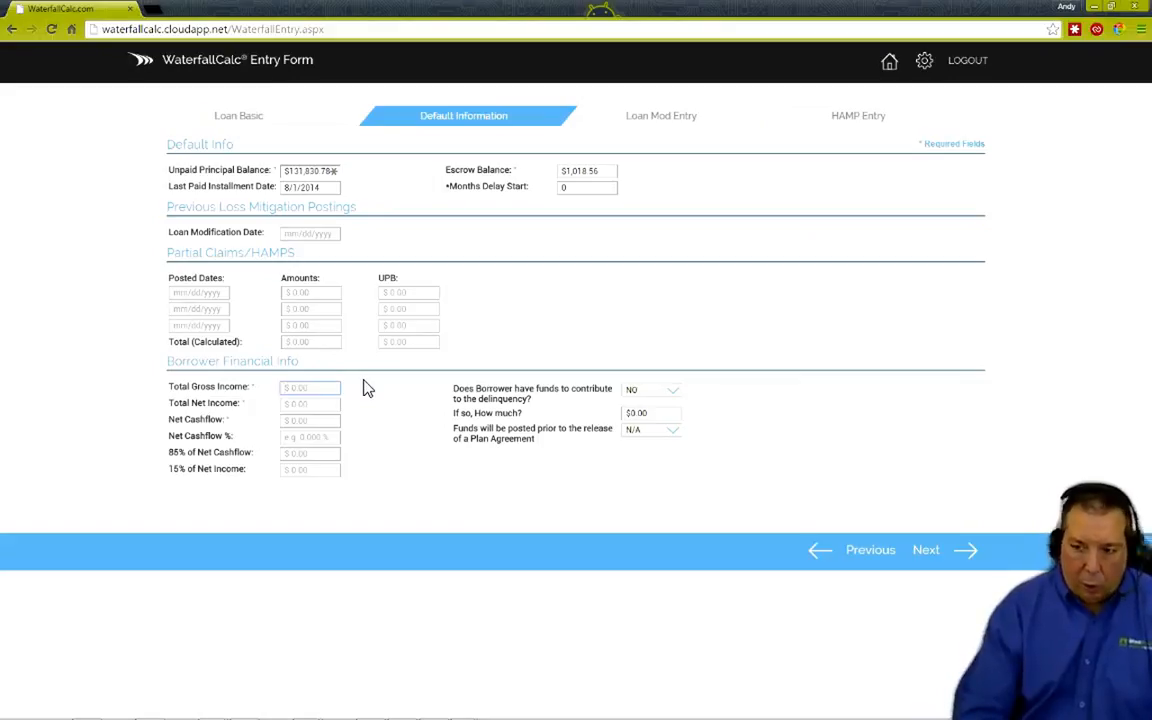
pyautogui.write('3,351')
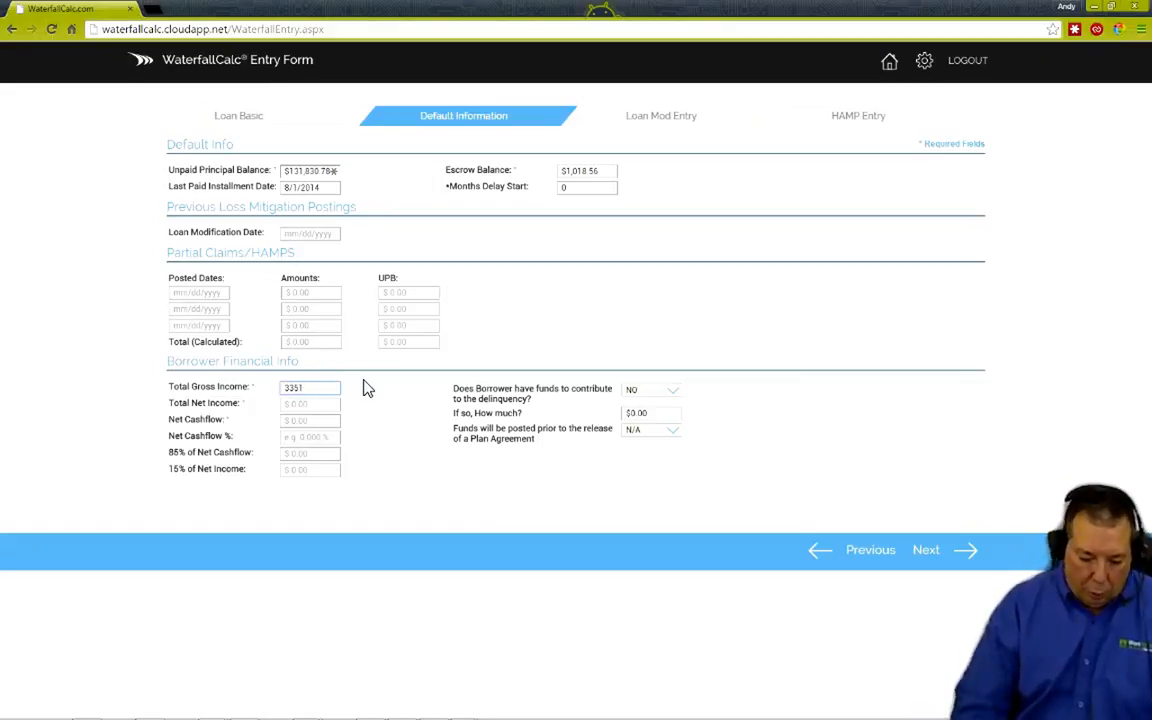
pyautogui.write('.83')
pyautogui.press('Tab')
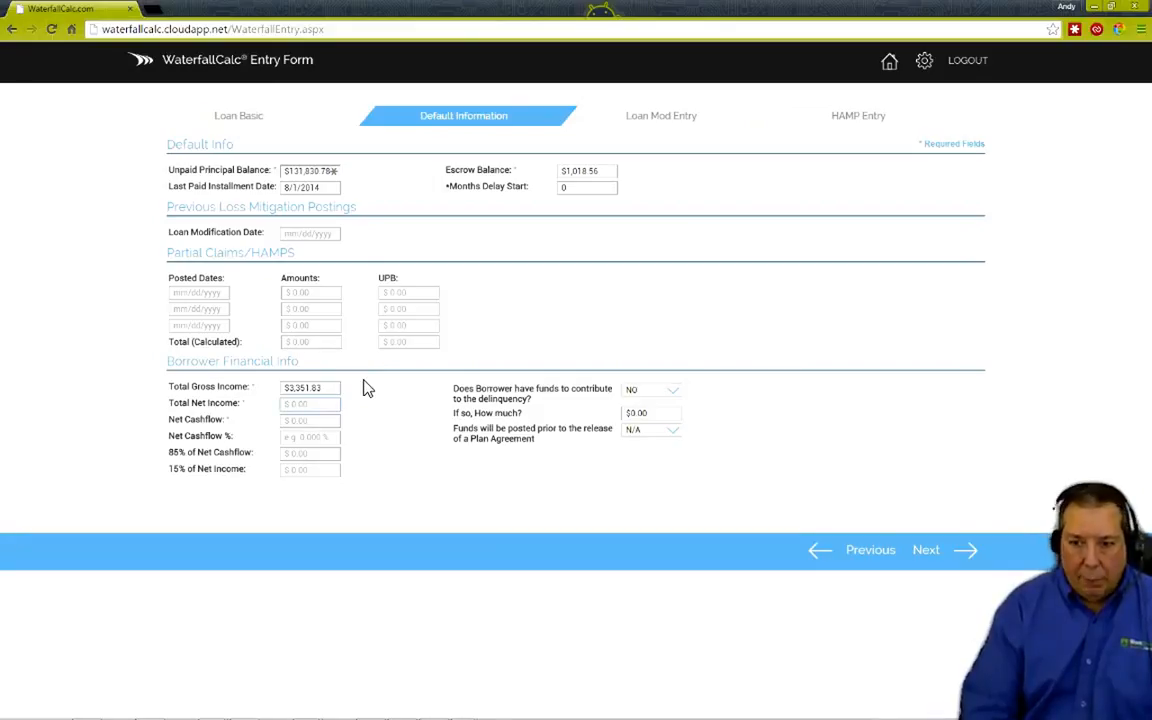
pyautogui.write('2')
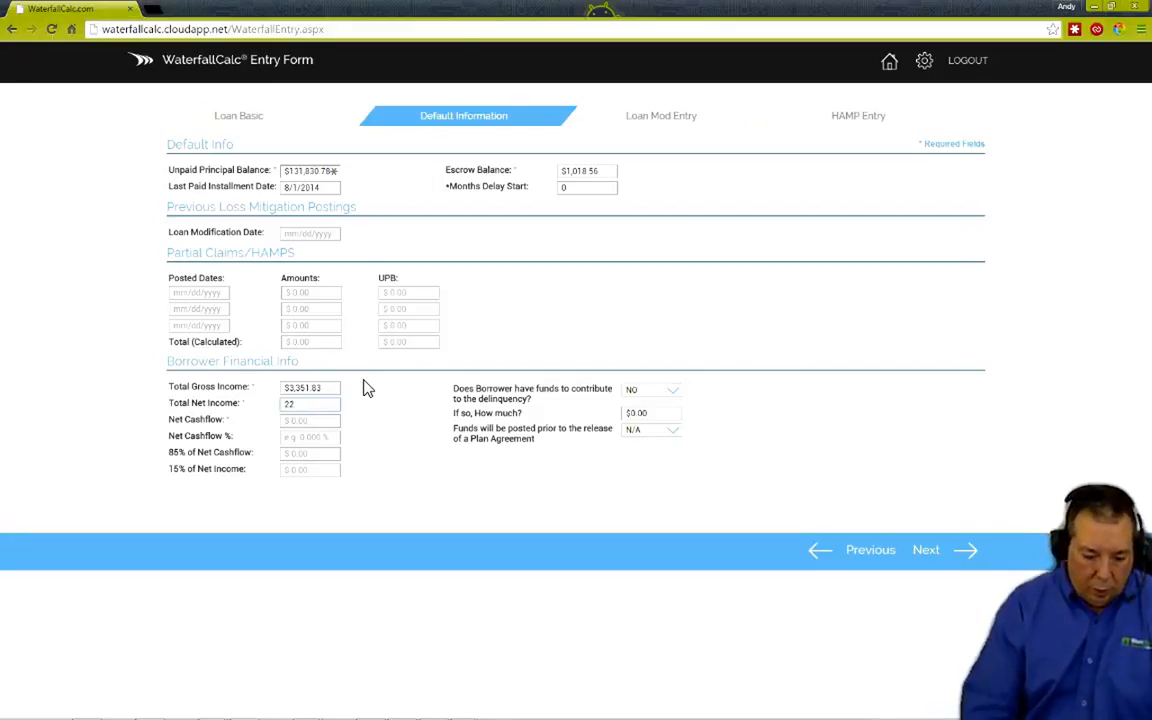
pyautogui.write(',248.57')
pyautogui.press('Tab')
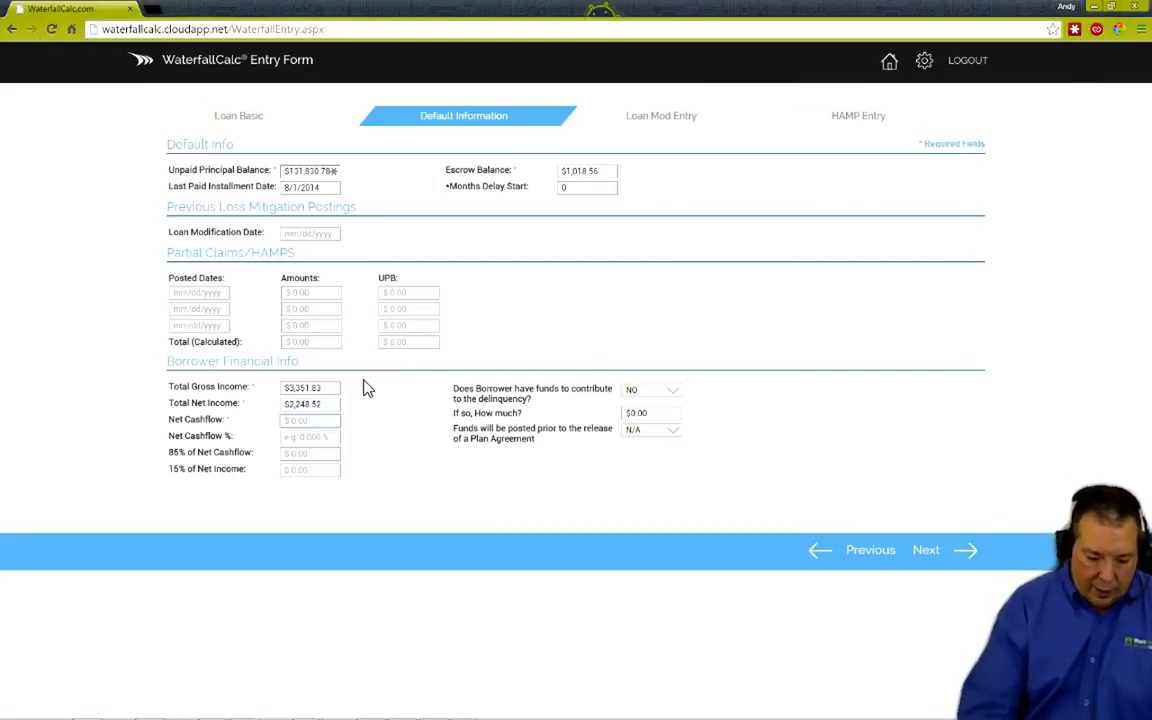
# - Set the borrower's net cashflow to -$6,033.04 in the borrower financial info
pyautogui.write('-5')
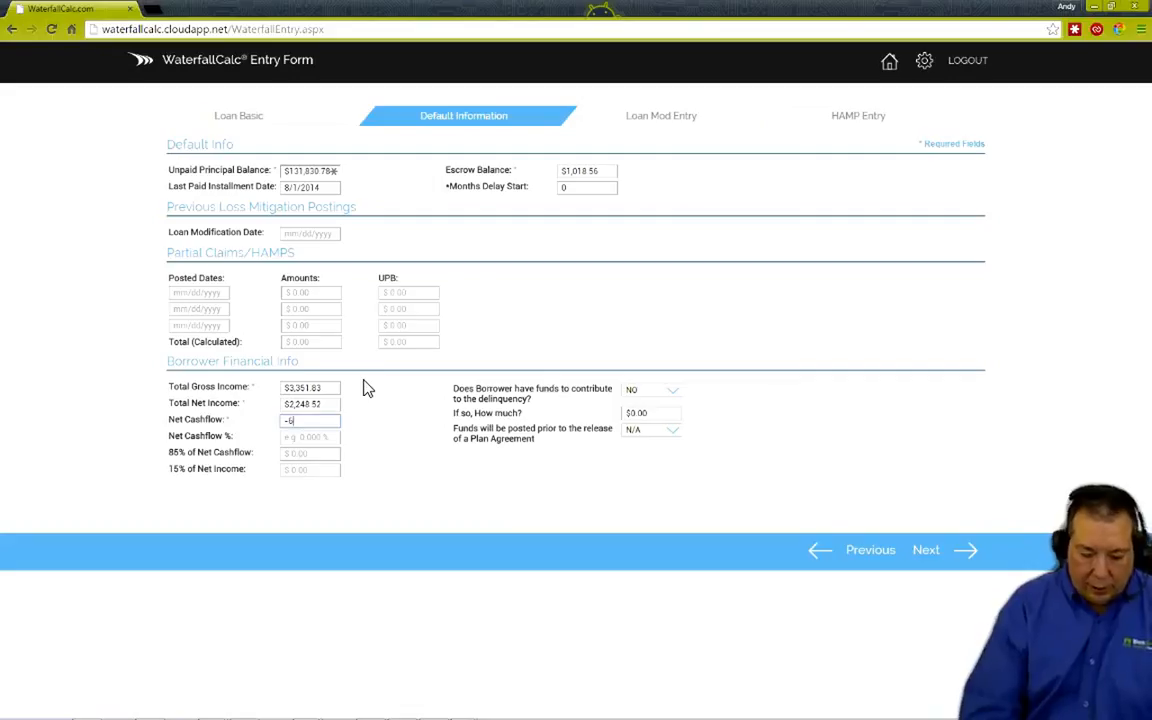
pyautogui.write('033')
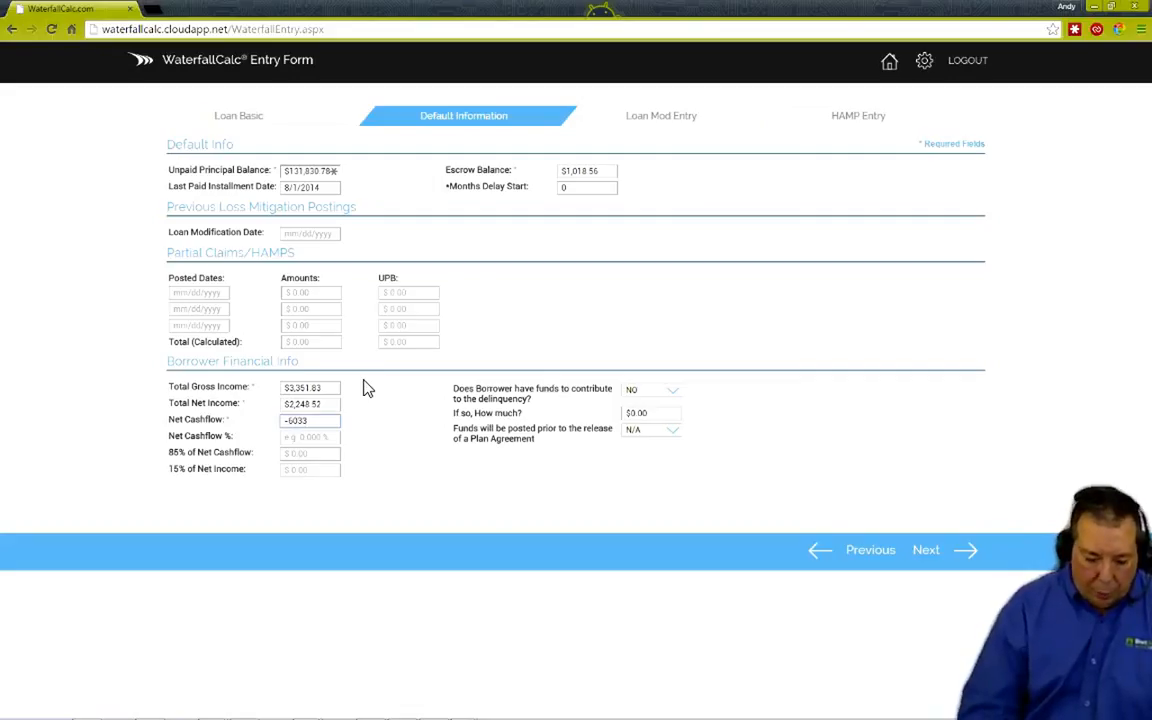
pyautogui.write('.04')
pyautogui.press('Tab')
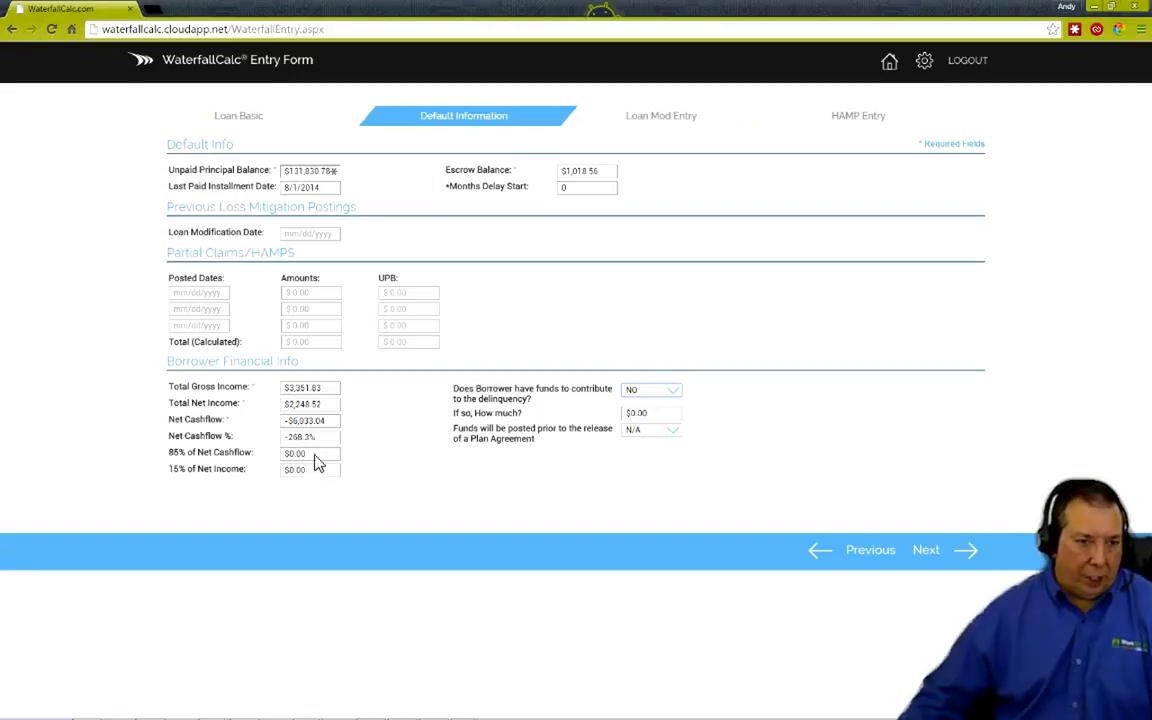
pyautogui.moveTo(333, 458)
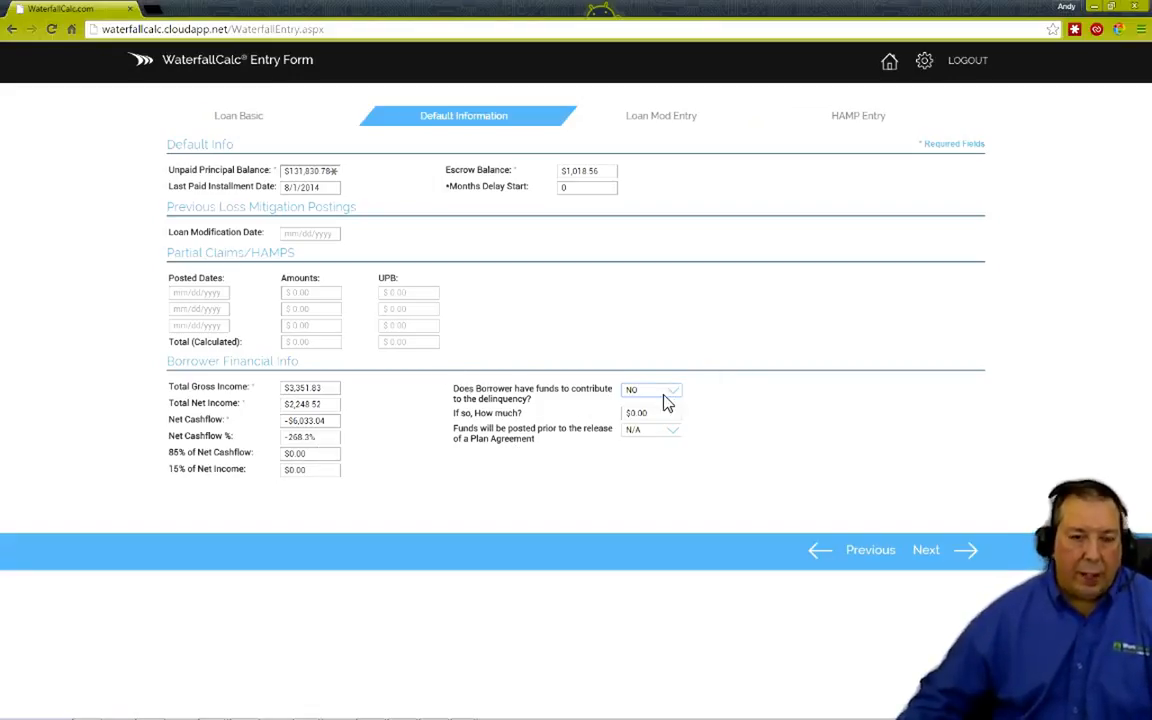
# - Set the answer on whether funds will be posted prior to the release of a plan agreement to NO
pyautogui.moveTo(676, 393)
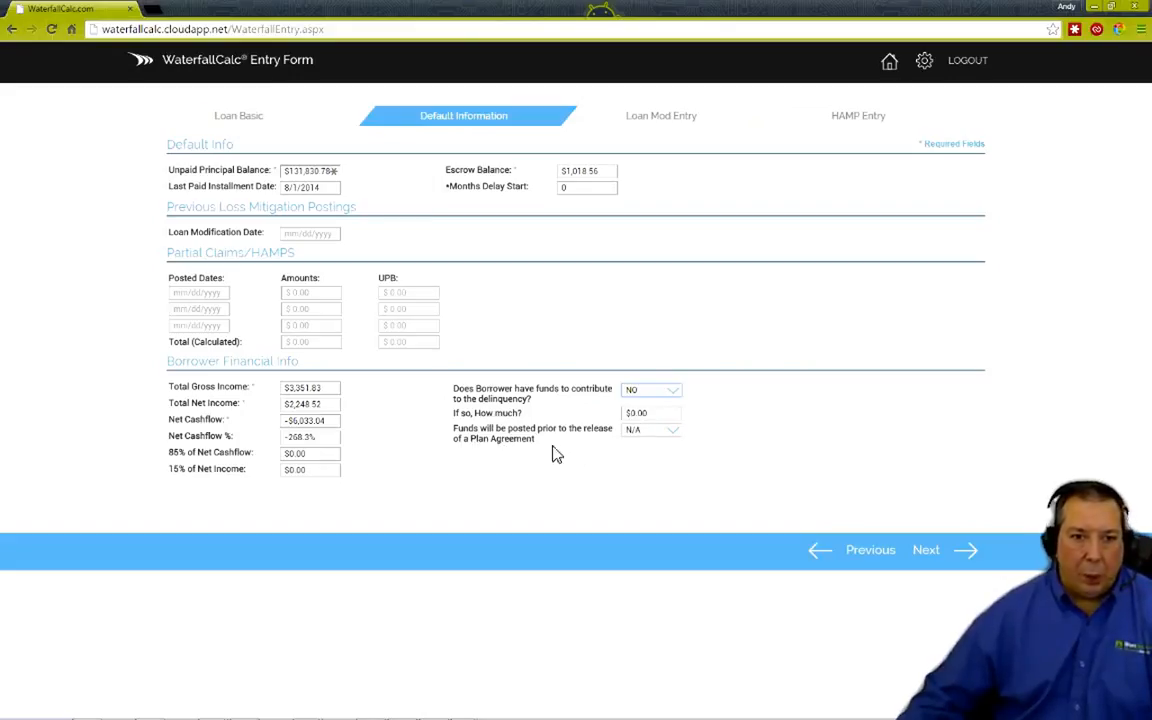
pyautogui.click(679, 436)
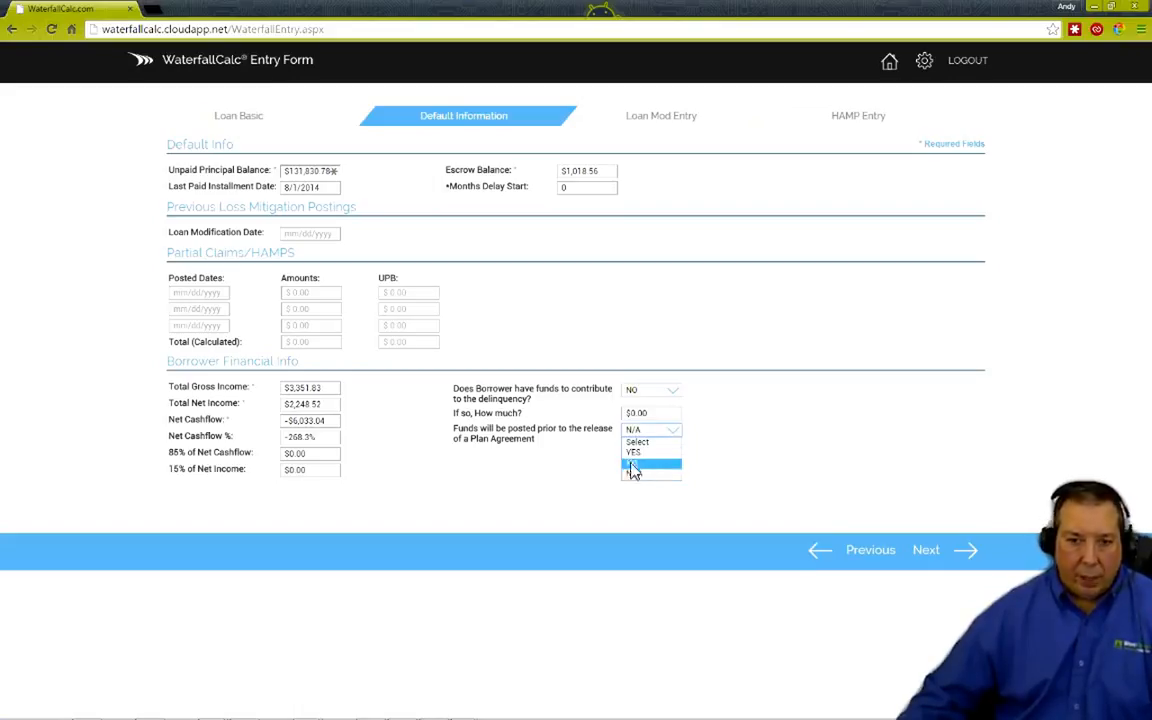
pyautogui.click(665, 463)
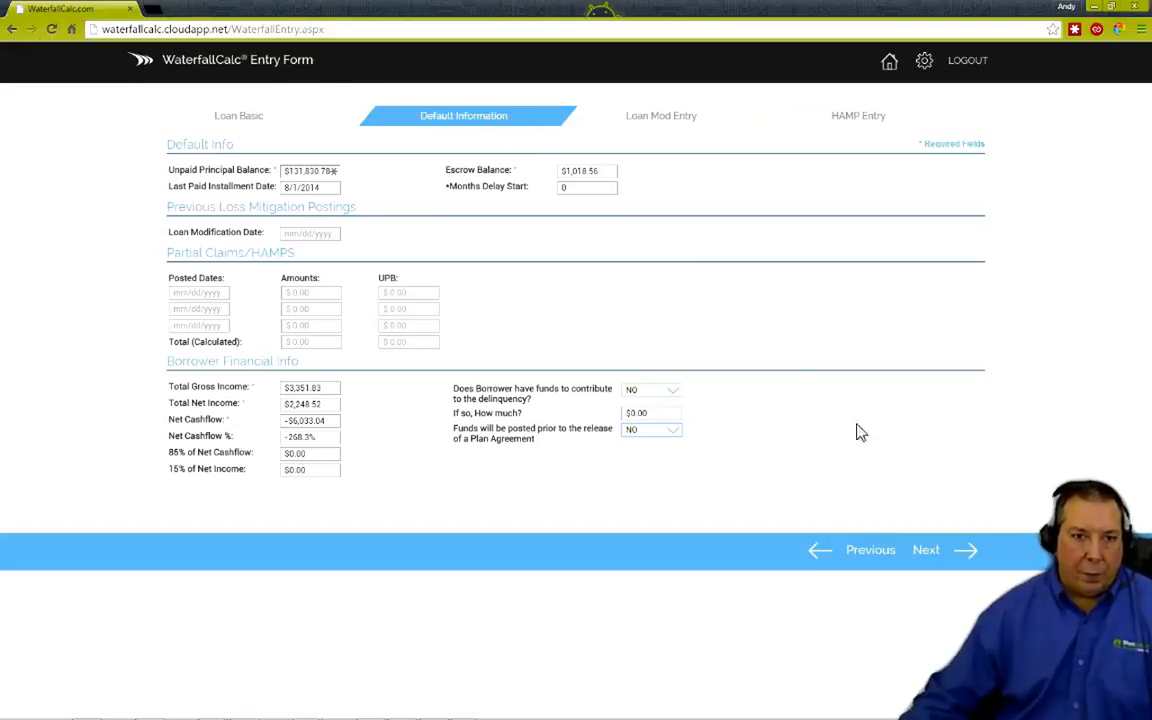
# - Continue to the loan calculation declaration and accept it with the user's initials
pyautogui.click(928, 550)
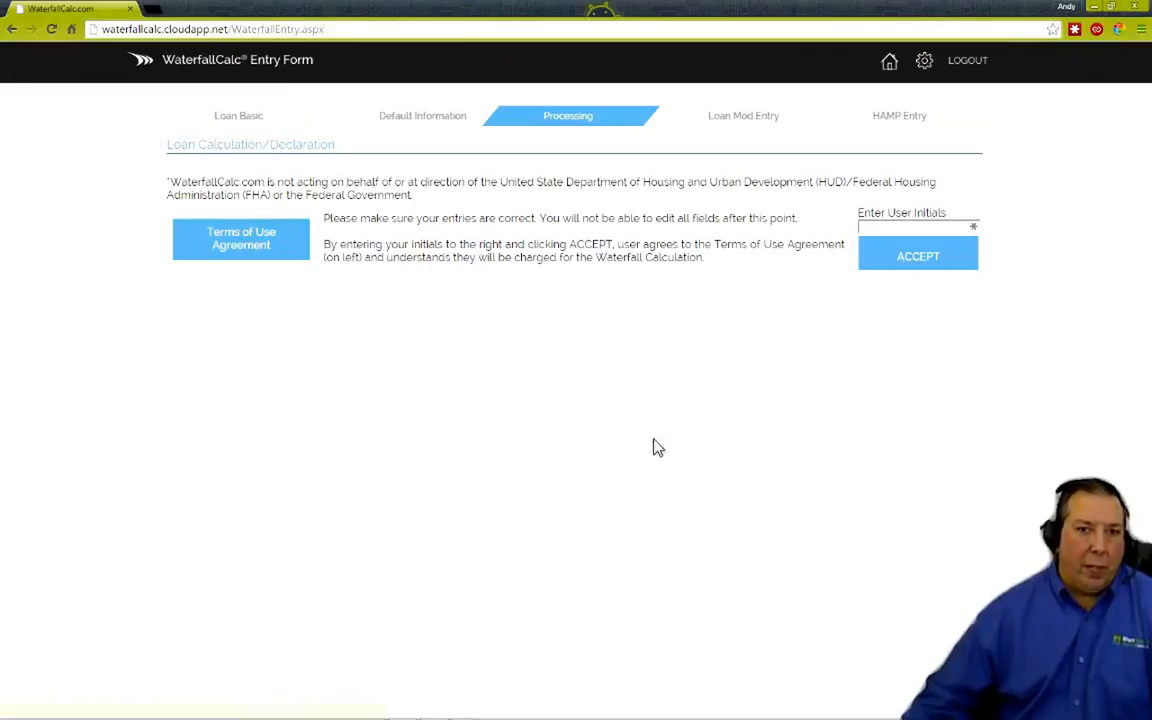
pyautogui.click(884, 232)
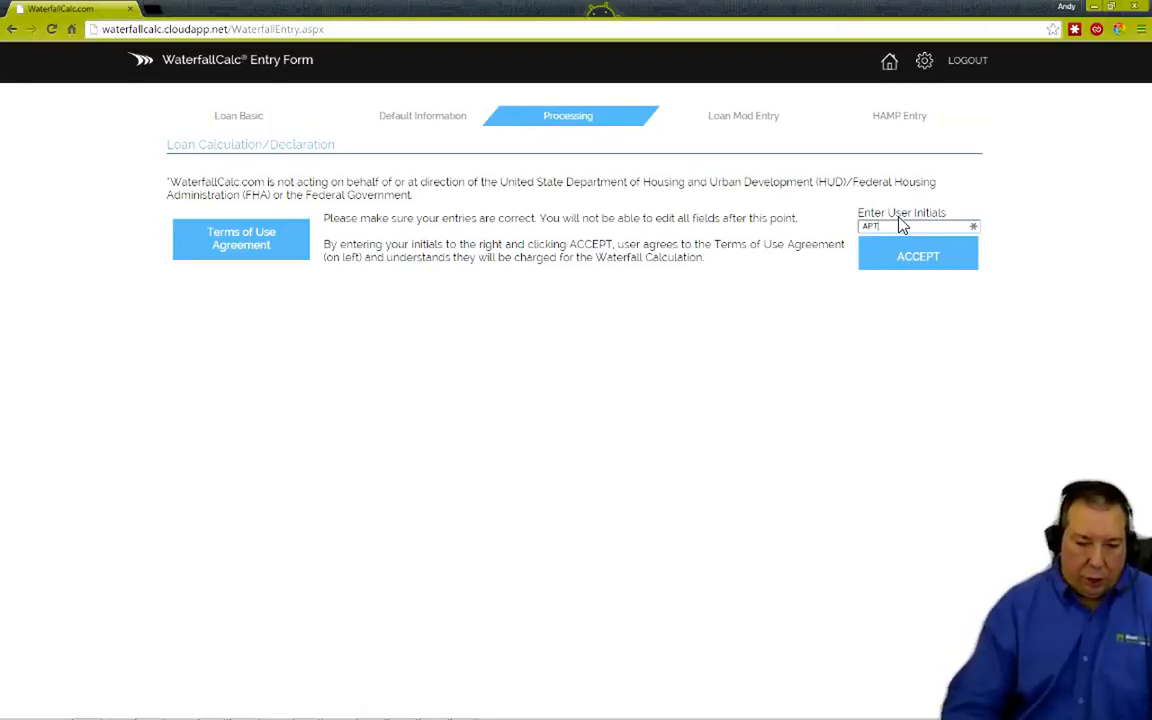
pyautogui.click(940, 256)
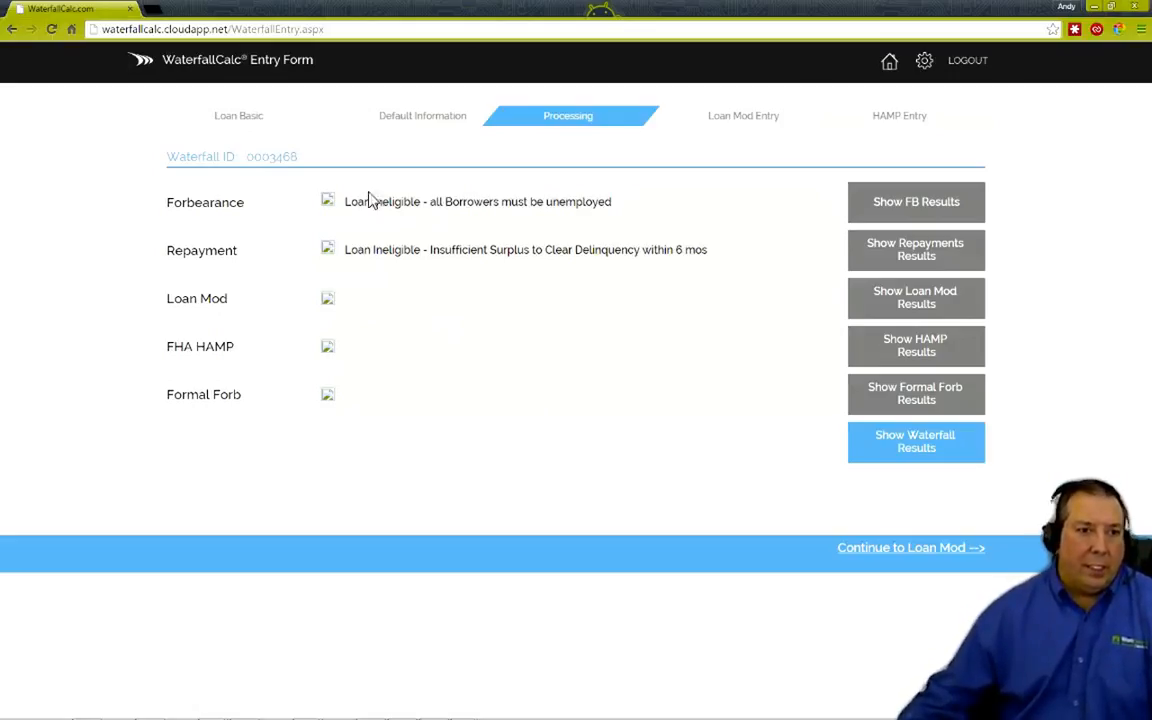
# - Continue to the Loan Mod Entry section and set the FHA variance for interest rate reduction to YES
pyautogui.click(925, 550)
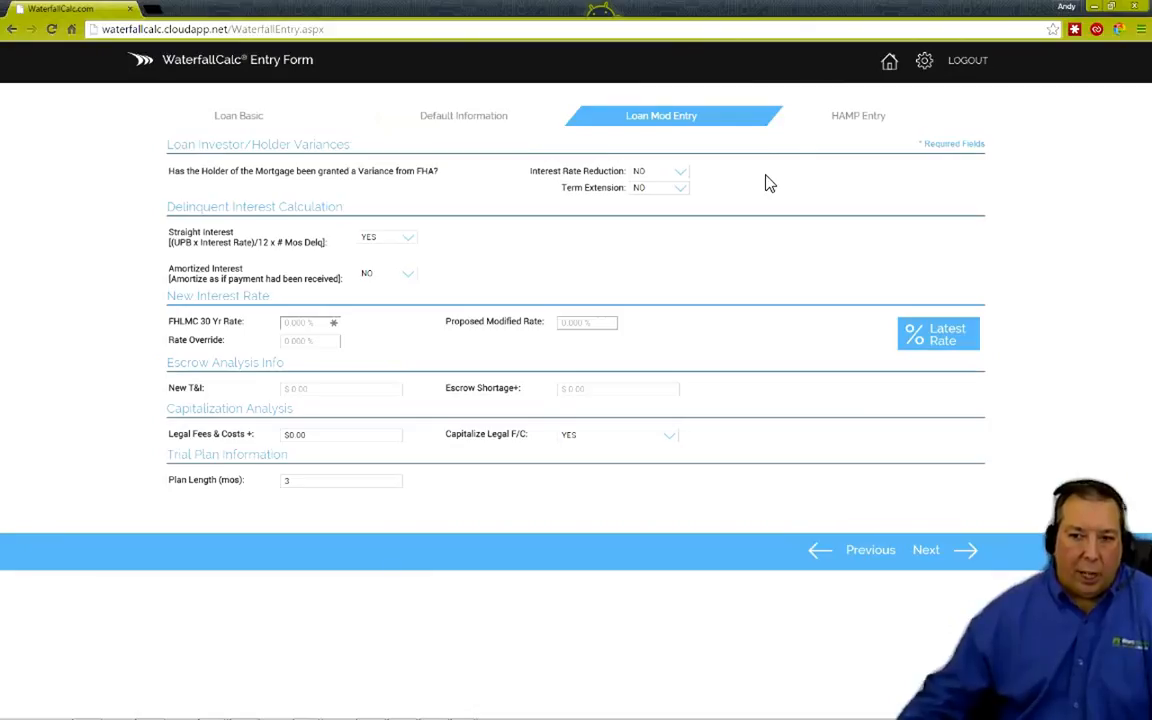
pyautogui.click(665, 173)
pyautogui.click(660, 196)
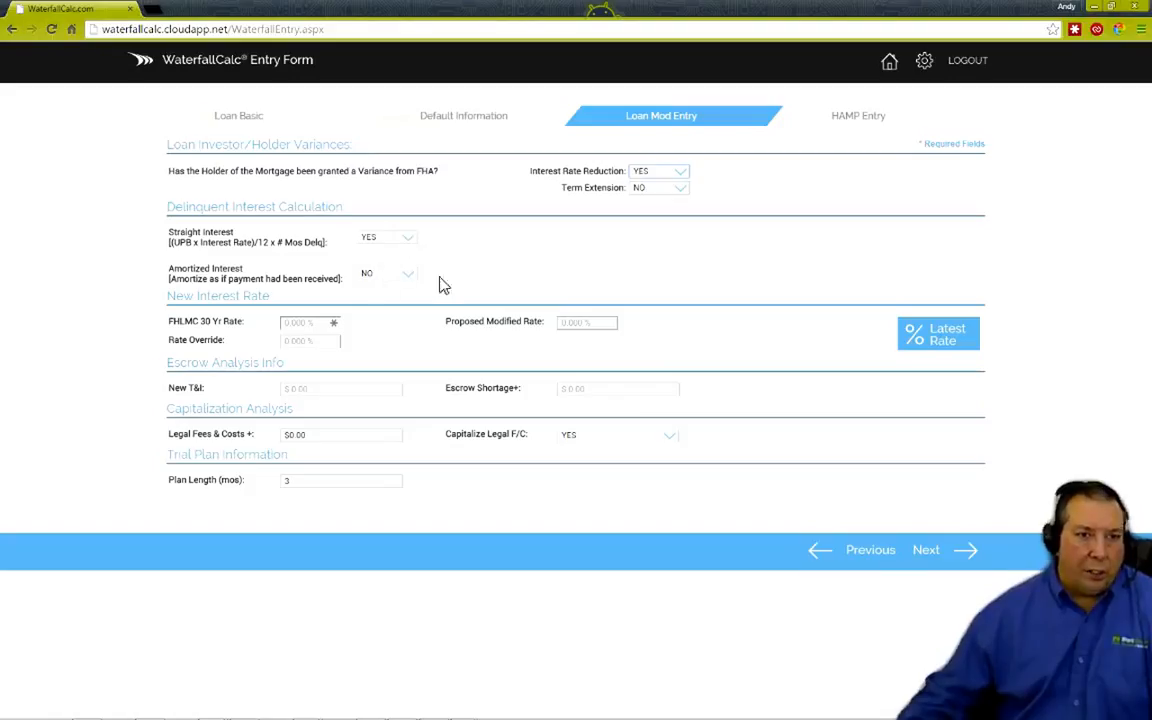
pyautogui.moveTo(408, 285)
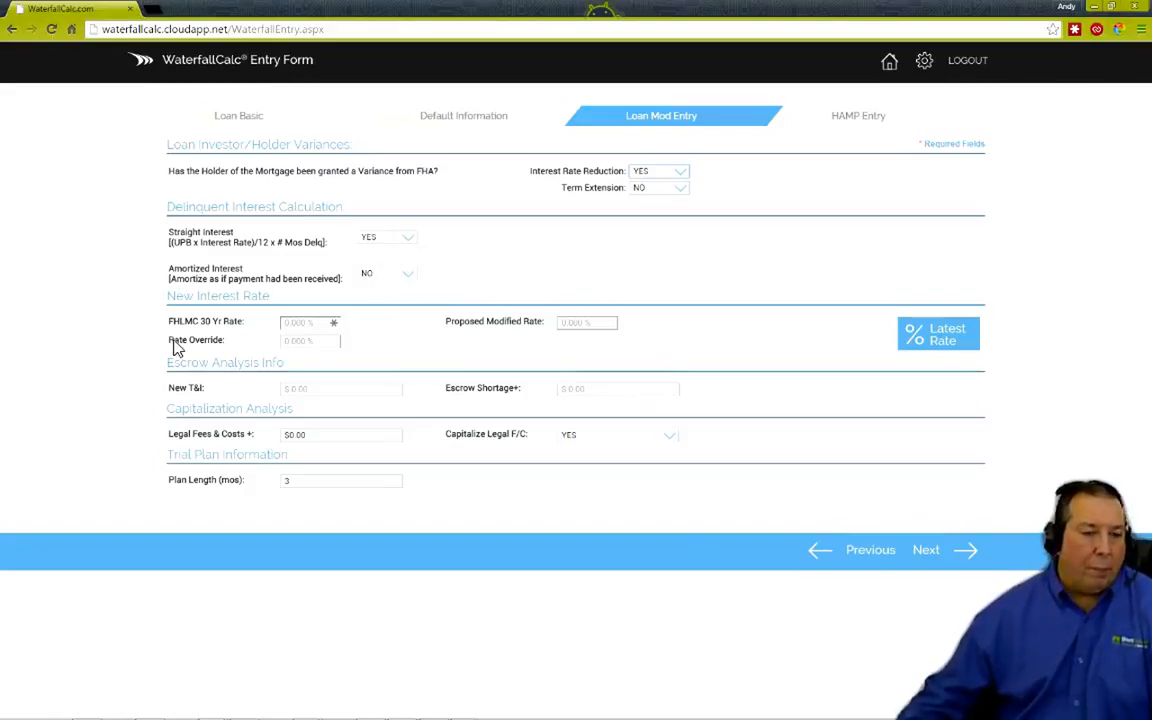
# - Set the FHLMC 30-year rate to 3.800% for the new interest rate, leaving the rate override blank
pyautogui.click(292, 324)
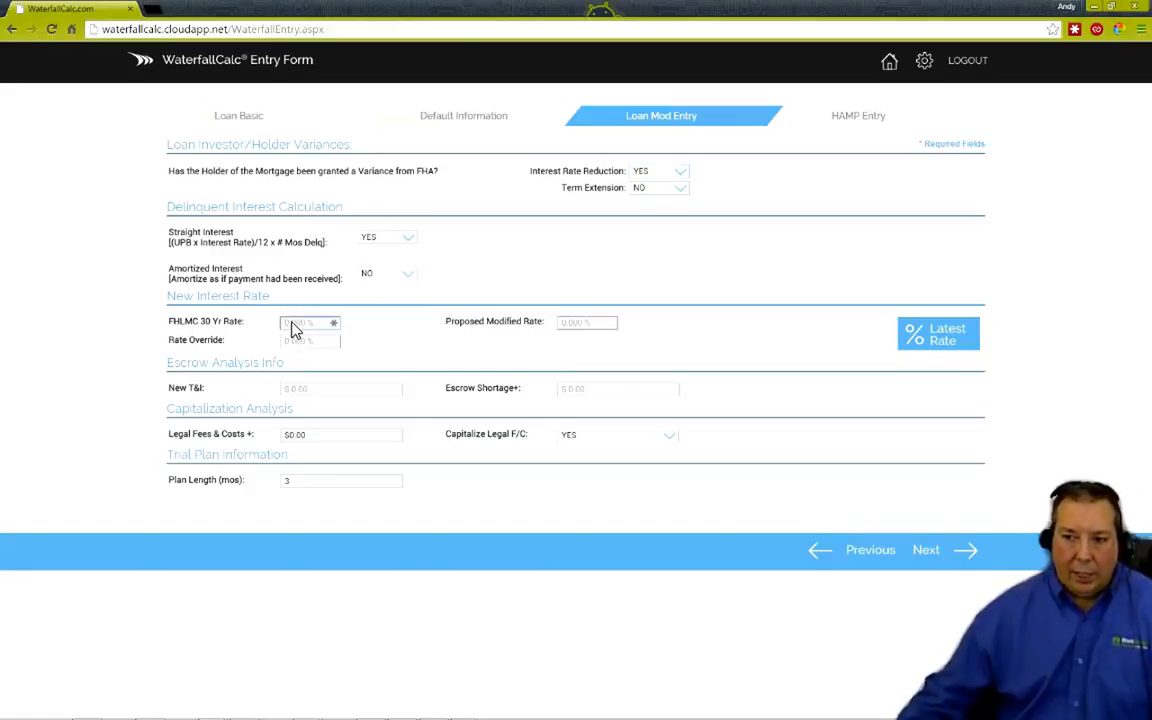
pyautogui.write('3')
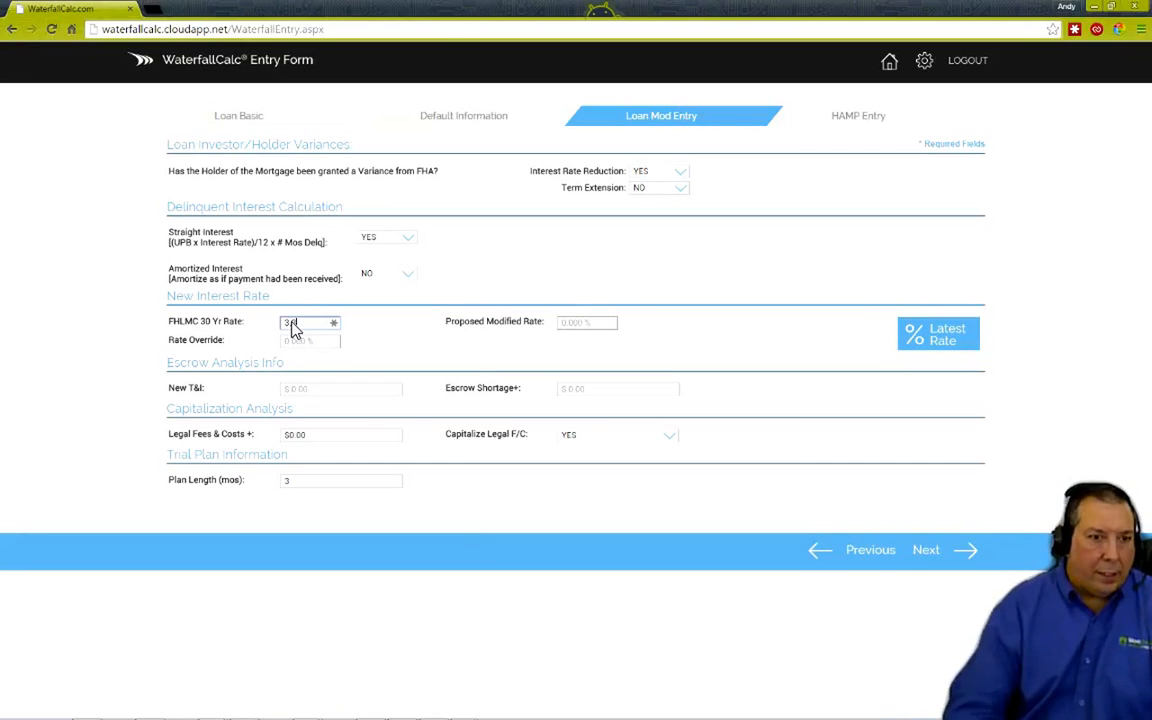
pyautogui.press('Tab')
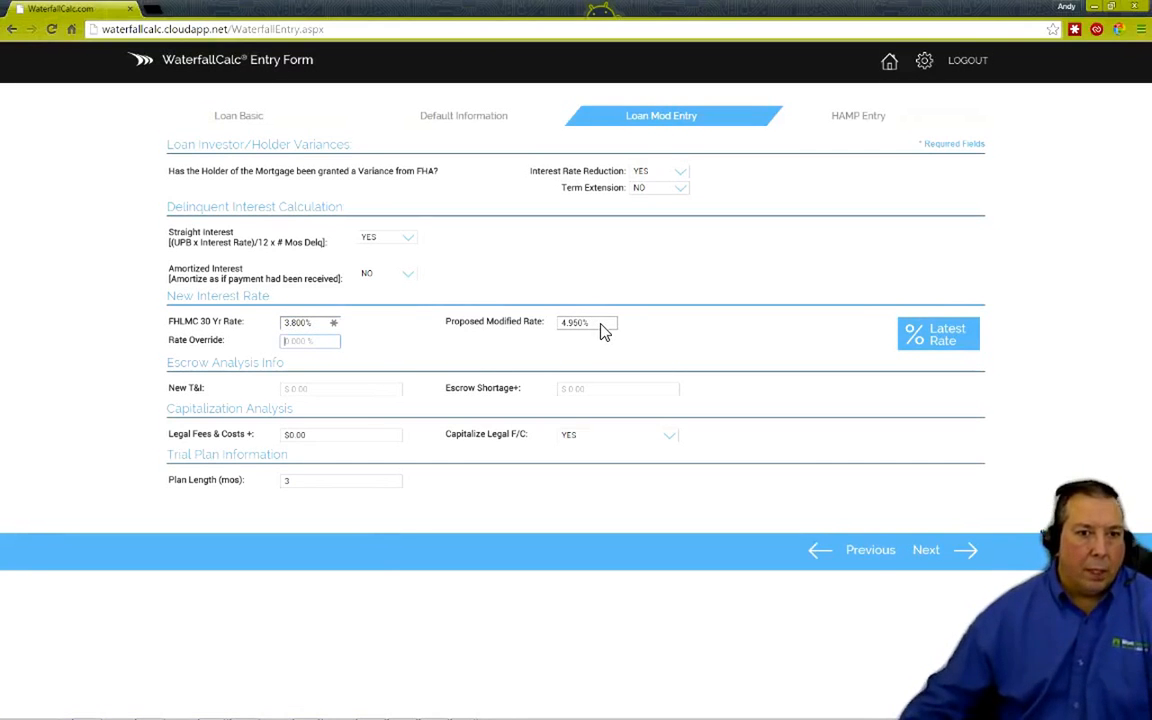
pyautogui.moveTo(603, 329)
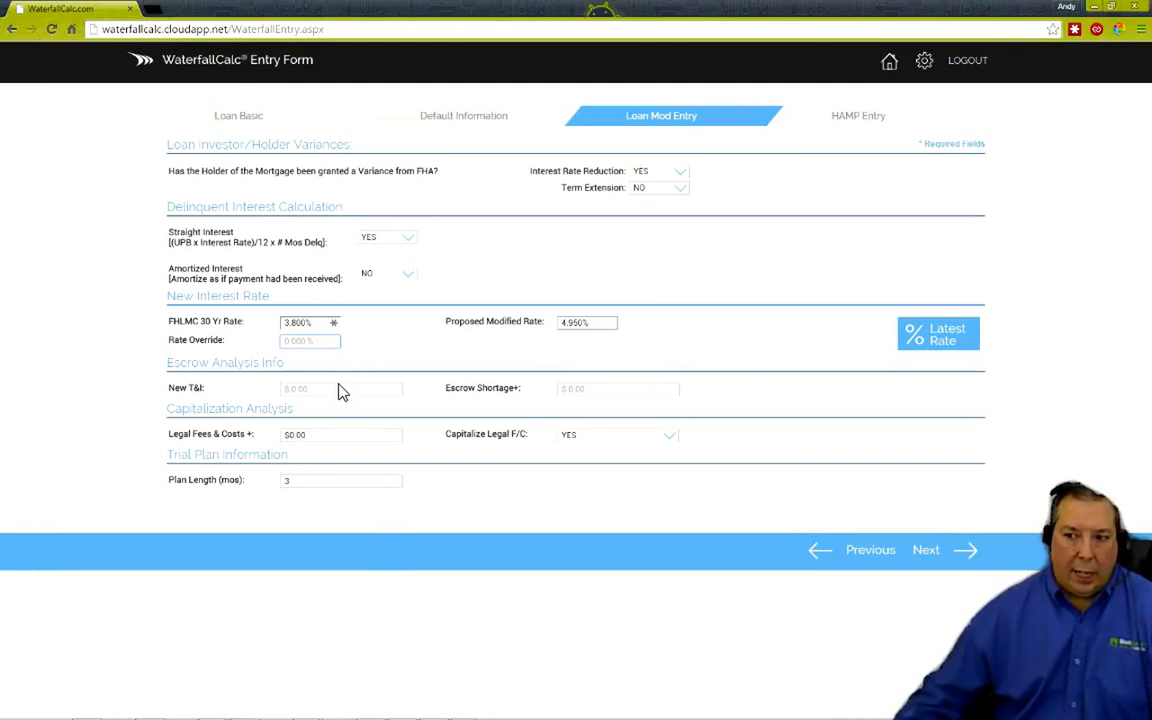
# - Set the loan modification's new T&I to $275.35 and its escrow shortage to $2,670.65
pyautogui.moveTo(340, 392)
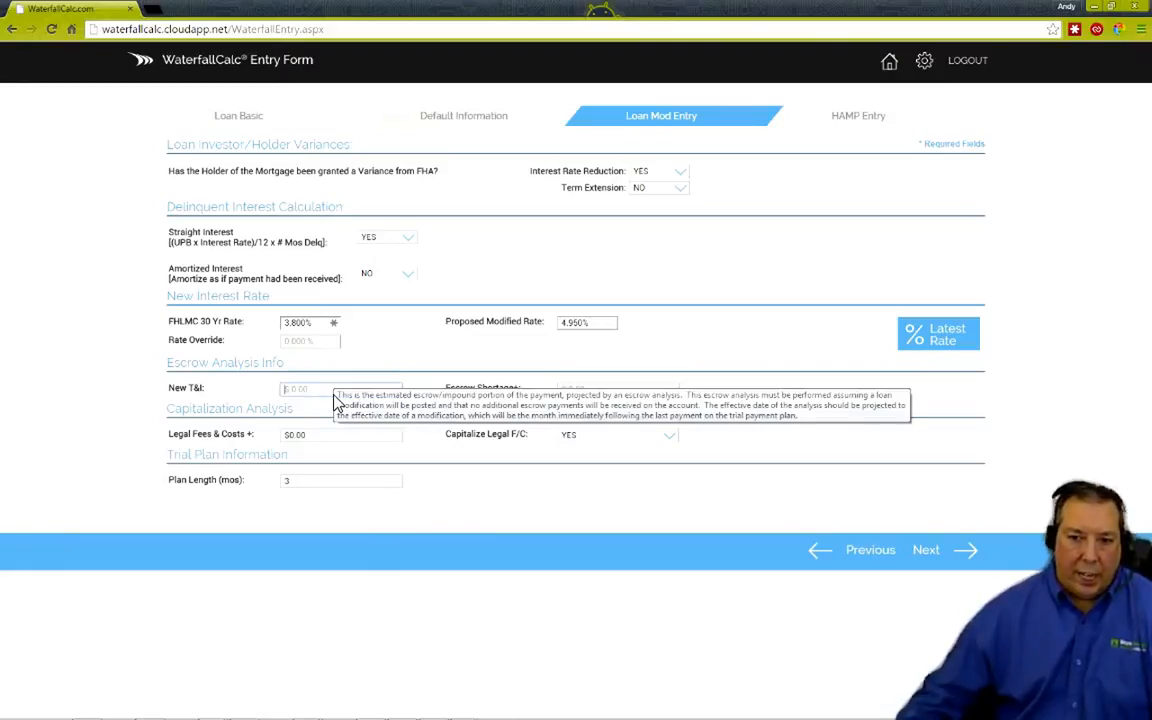
pyautogui.write('275')
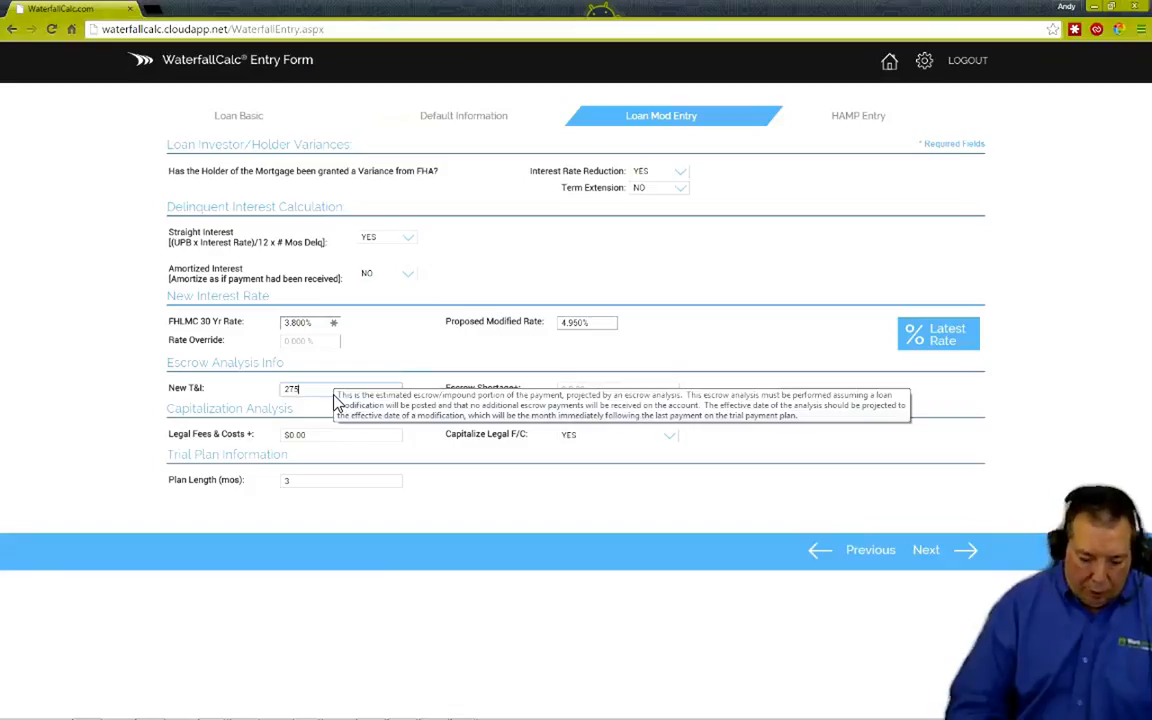
pyautogui.write('.35')
pyautogui.press('Tab')
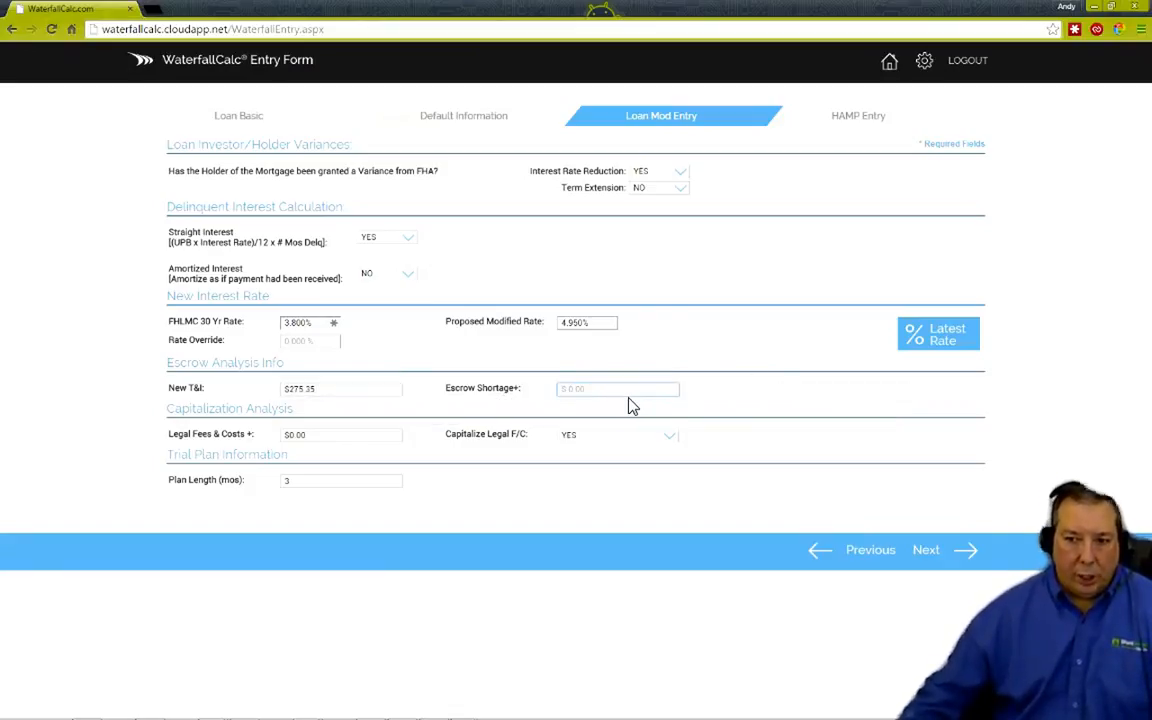
pyautogui.write('2')
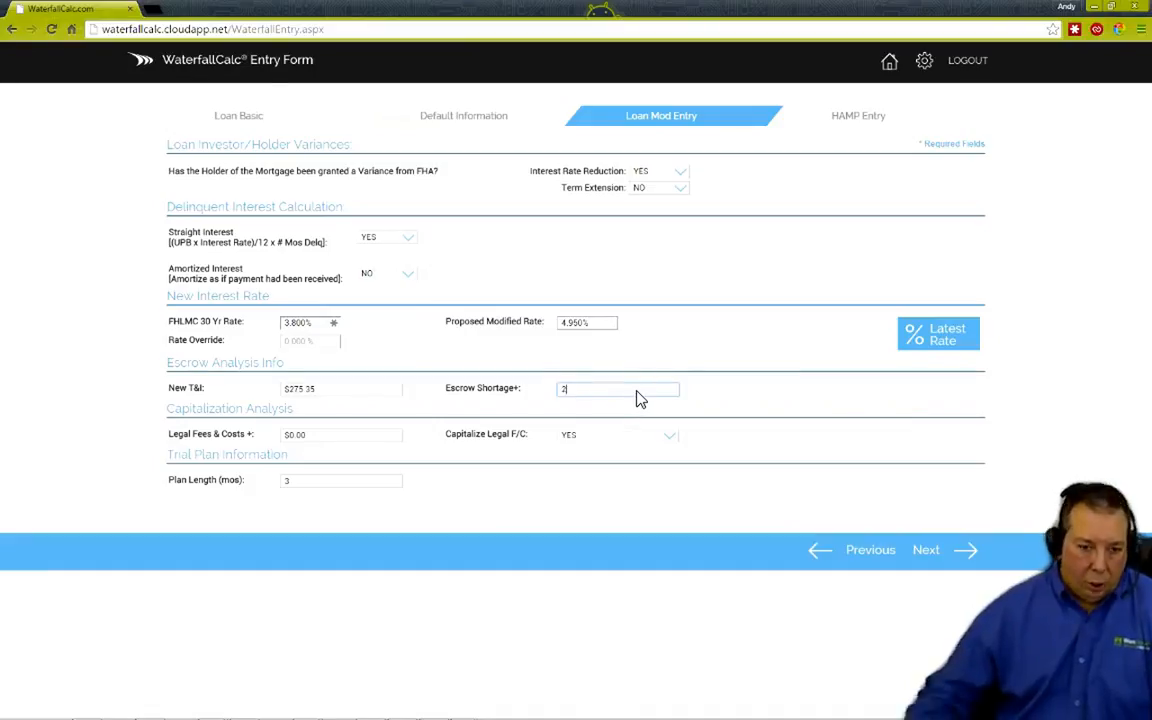
pyautogui.write(',670')
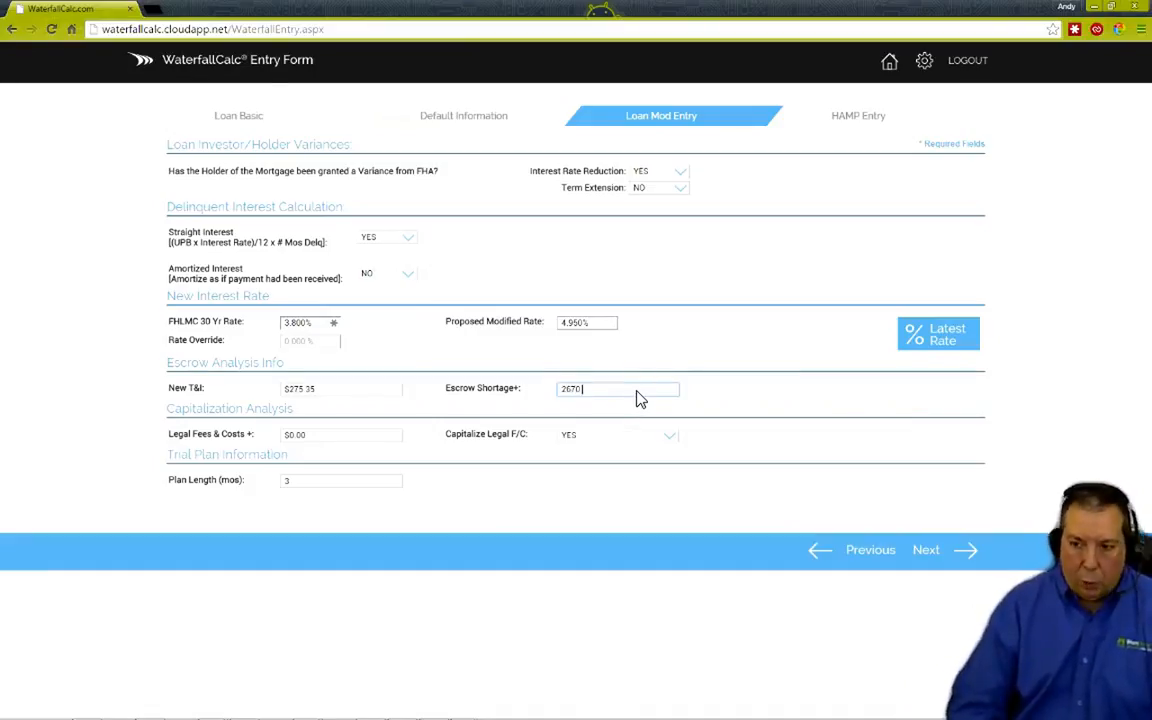
pyautogui.write('.65')
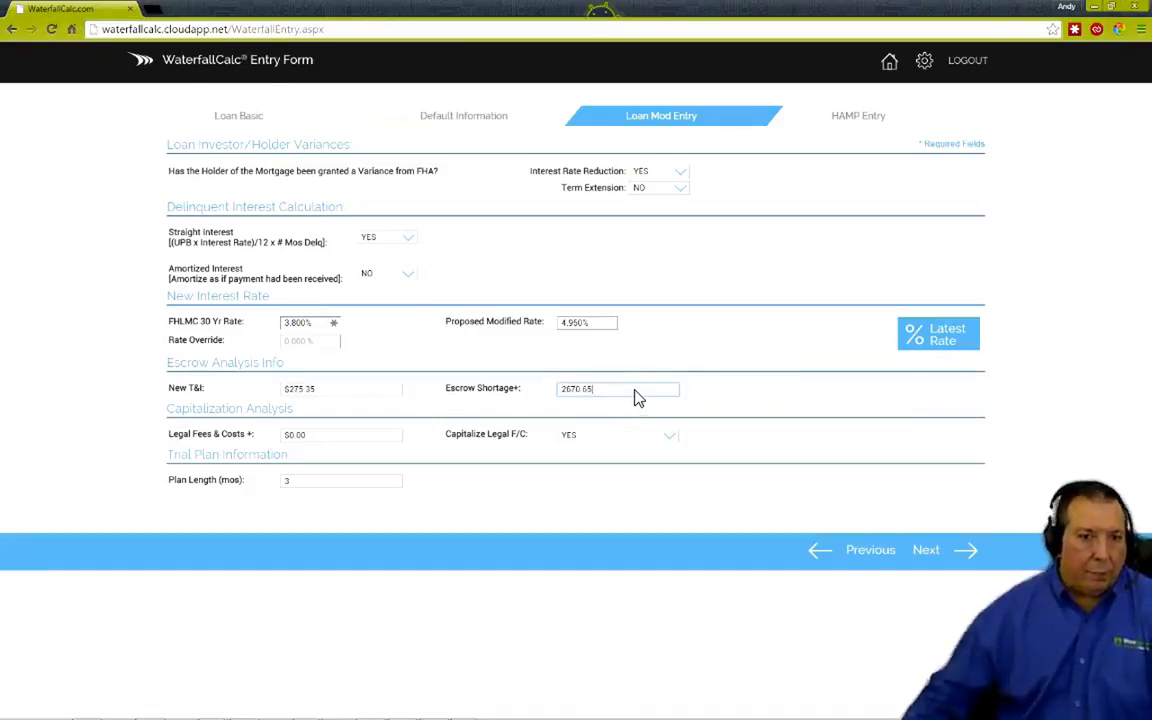
pyautogui.press('Tab')
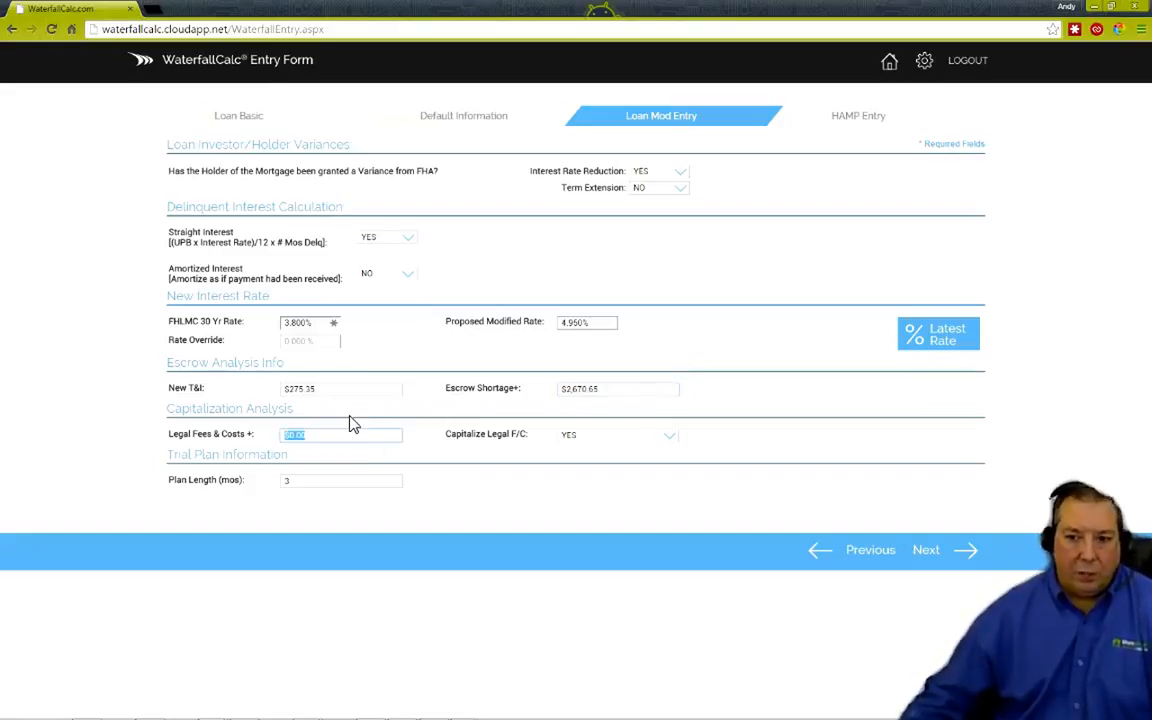
# - Set the legal fees and costs in the capitalization analysis to $358.79
pyautogui.write('350')
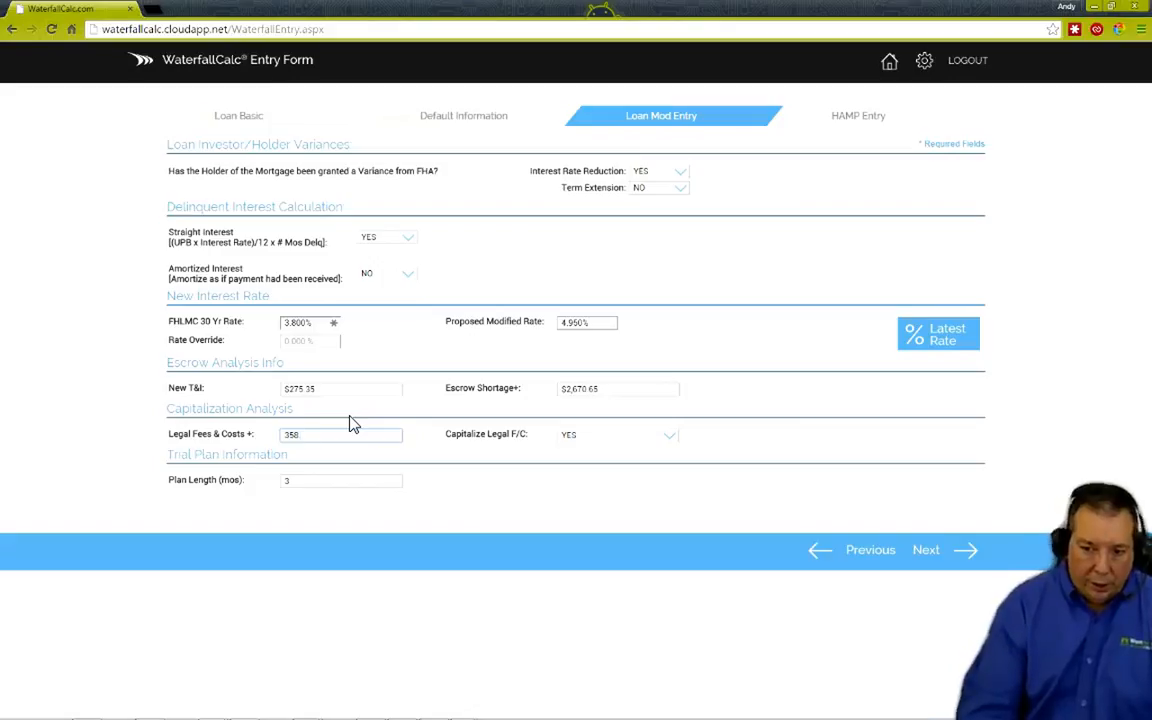
pyautogui.write('.79')
pyautogui.press('Tab')
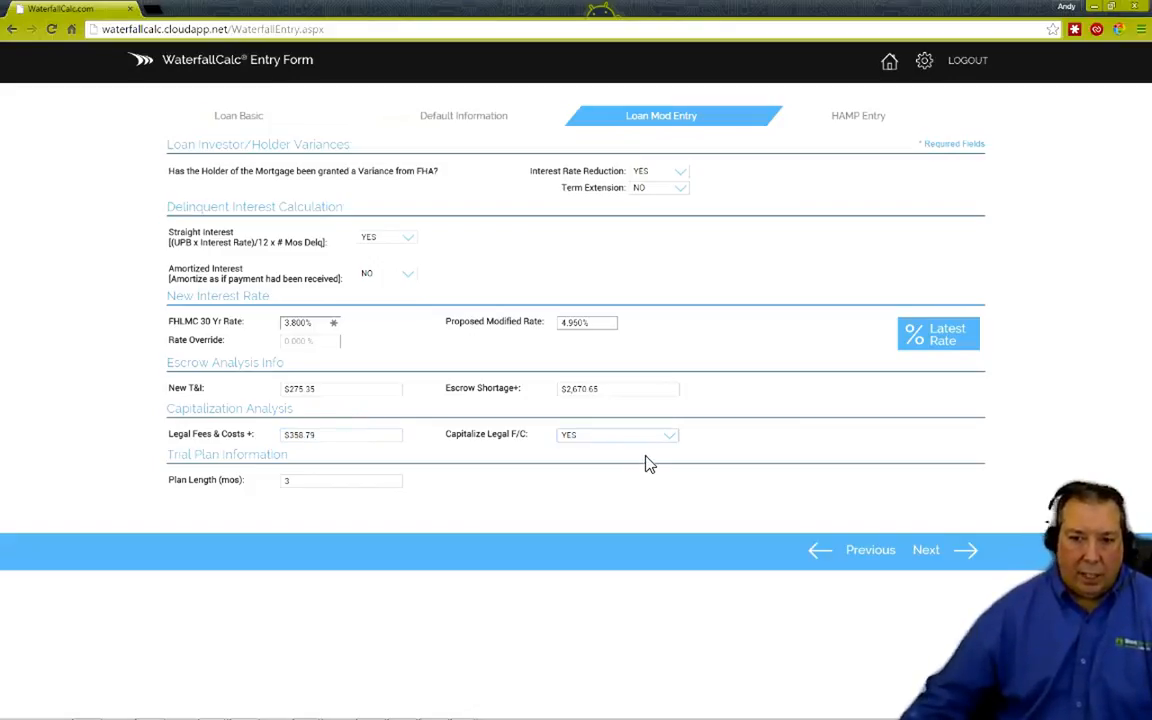
pyautogui.moveTo(670, 437)
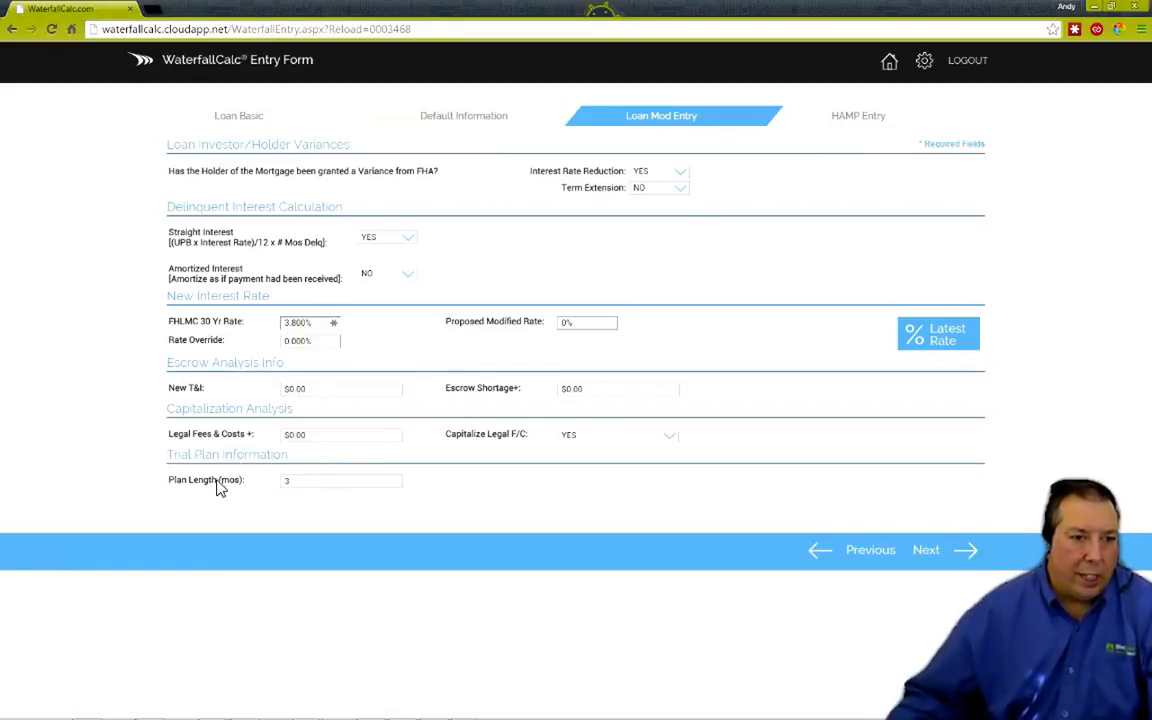
# - Submit the Loan Mod entry with a 3-month trial plan and continue to the HAMP entry
pyautogui.click(358, 484)
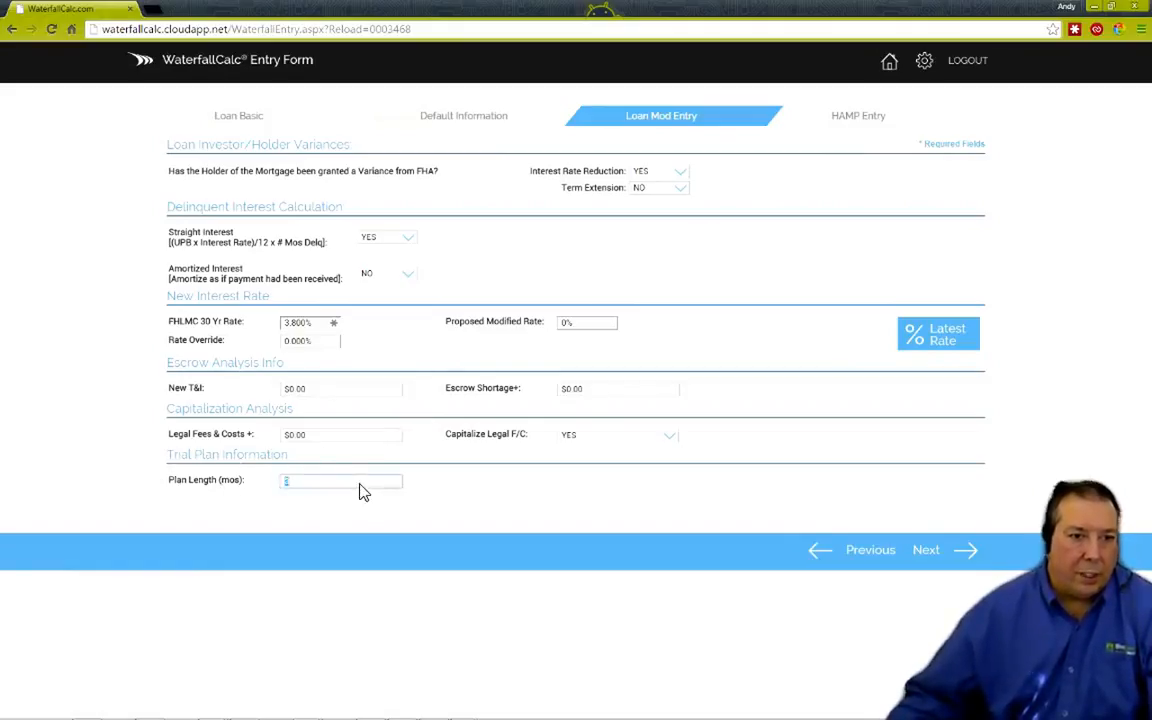
pyautogui.click(927, 553)
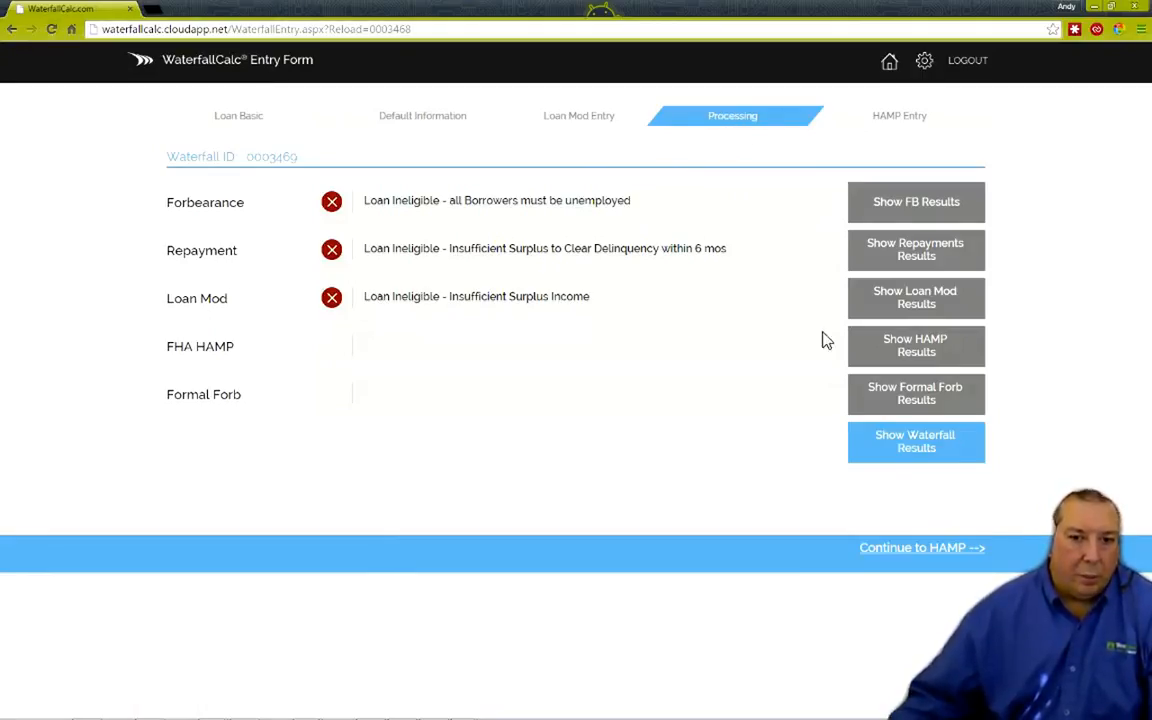
pyautogui.click(894, 549)
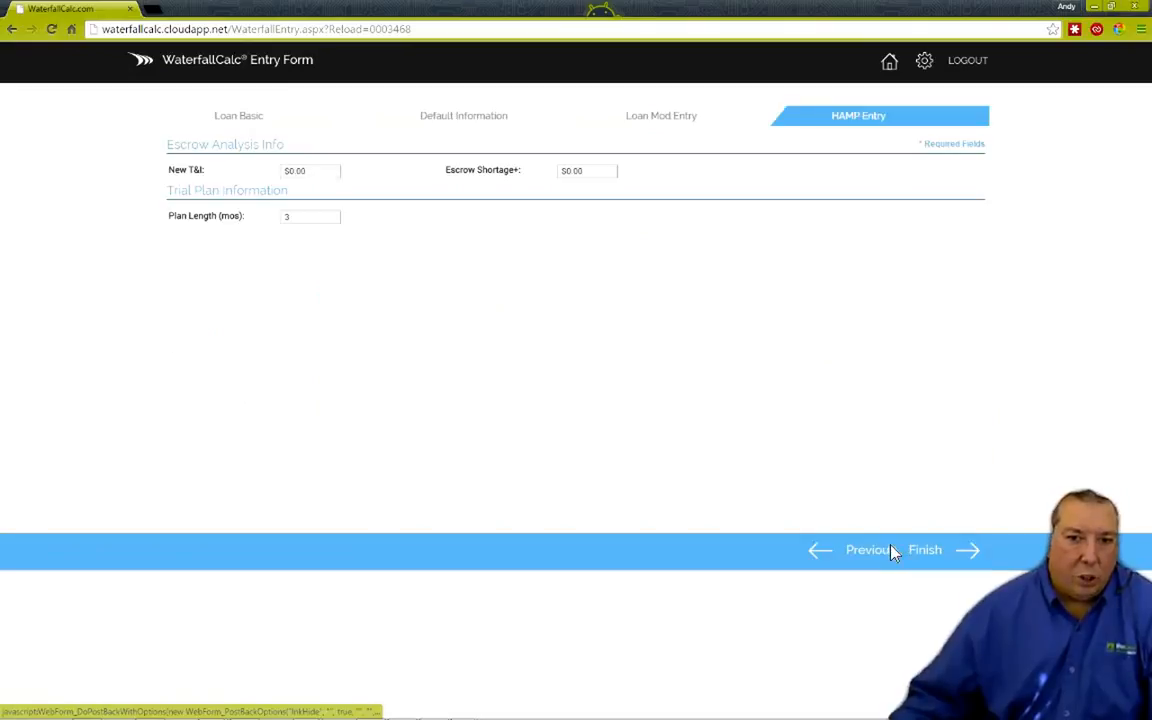
# - Set the HAMP entry's new T&I to $275.35 and its escrow shortage to $460.29
pyautogui.click(320, 178)
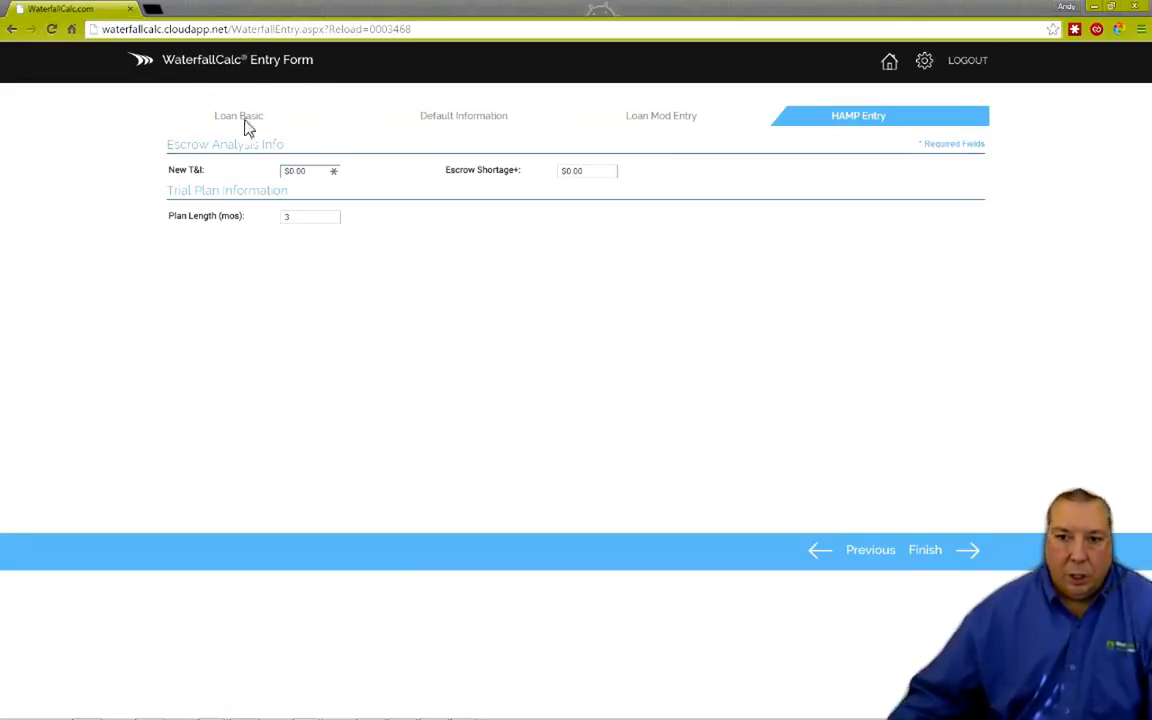
pyautogui.click(312, 176)
pyautogui.write('275')
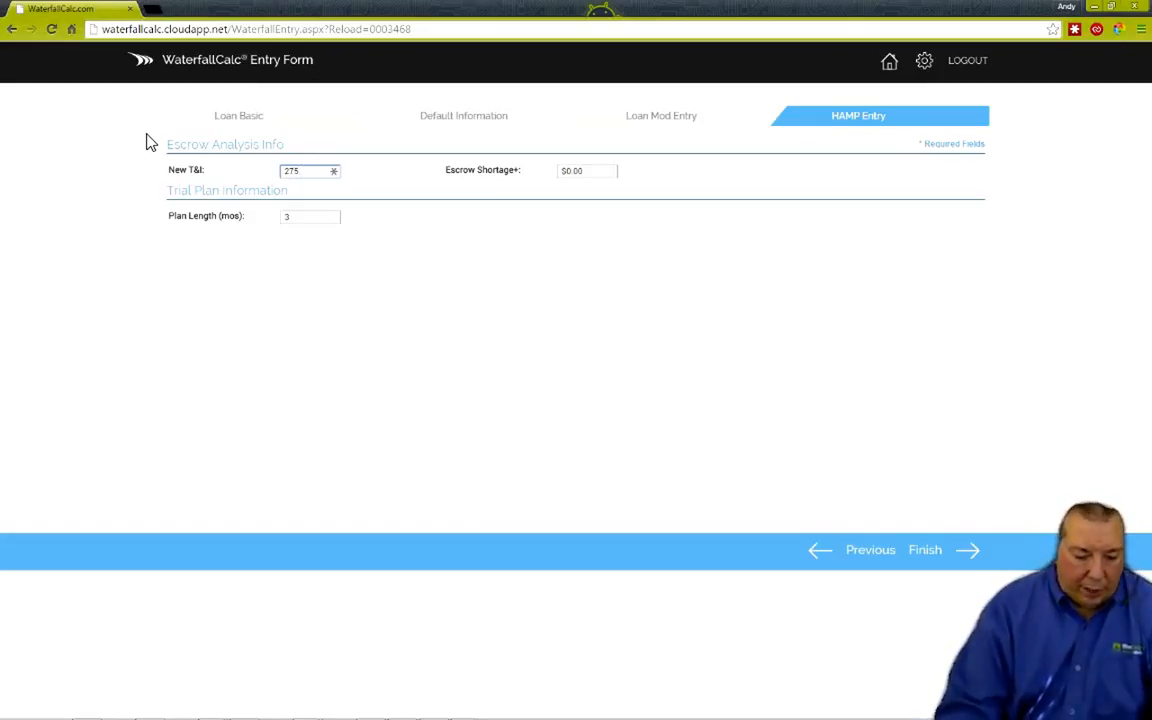
pyautogui.write('.35')
pyautogui.press('Tab')
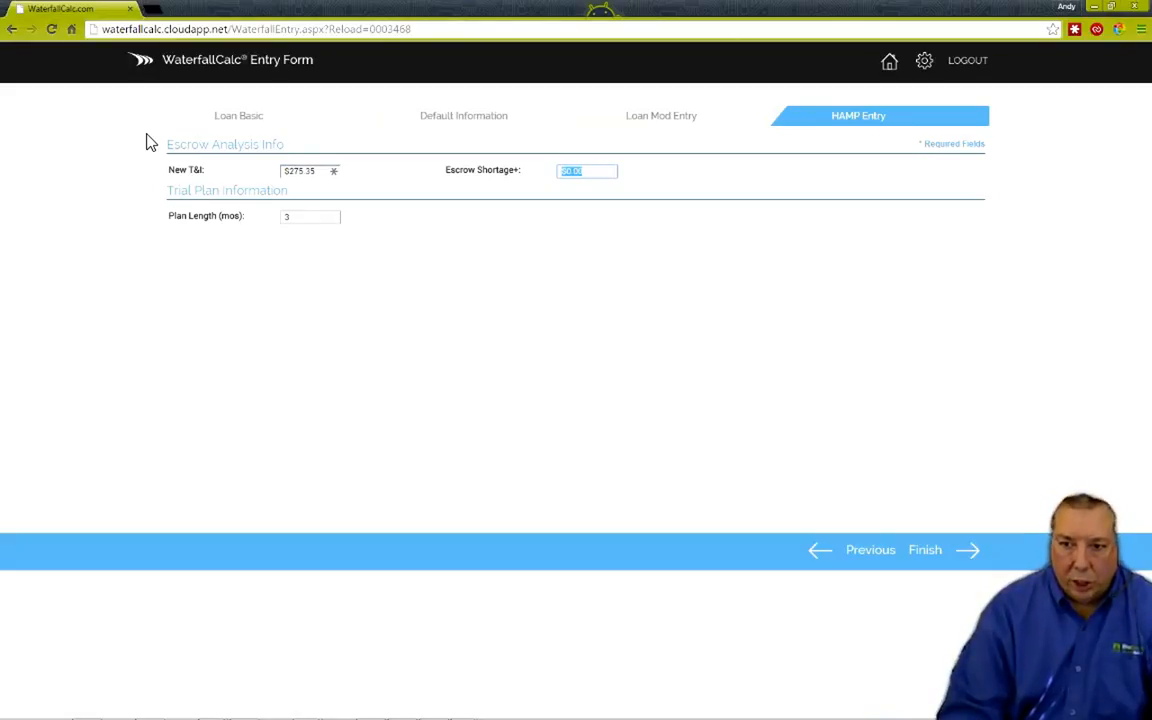
pyautogui.write('460')
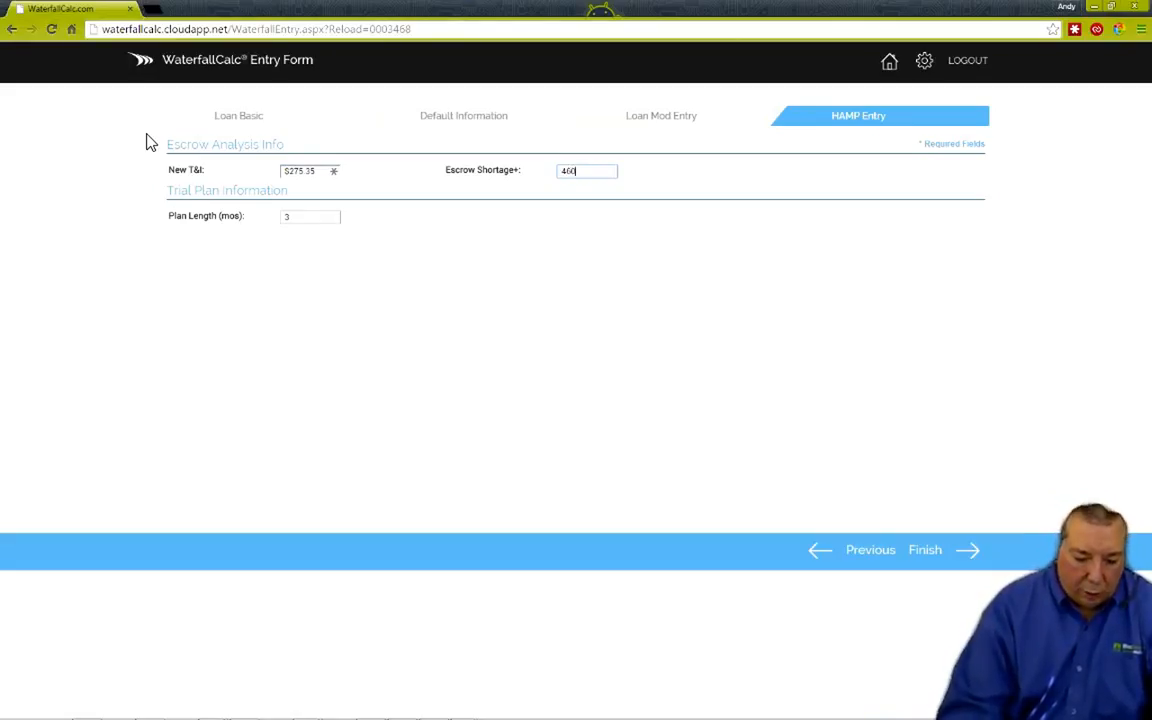
pyautogui.write('.29')
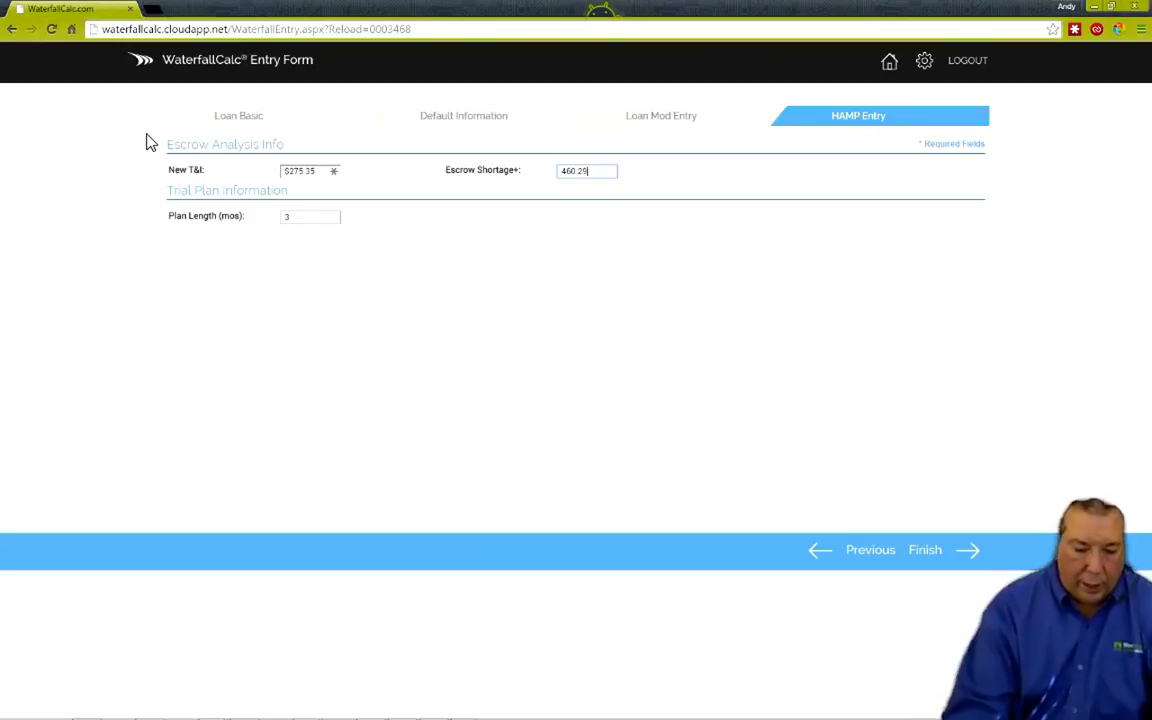
pyautogui.press('Tab')
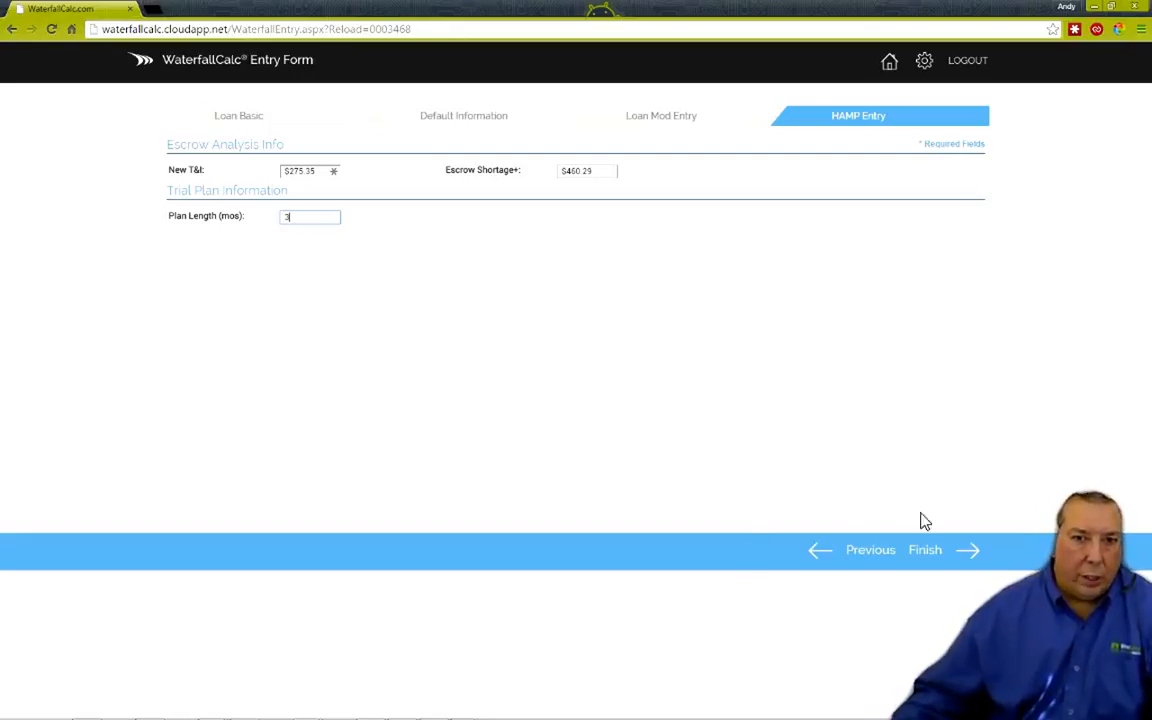
# - Finish the HAMP entry and view its HAMP report before returning to the loan dashboard
pyautogui.click(926, 551)
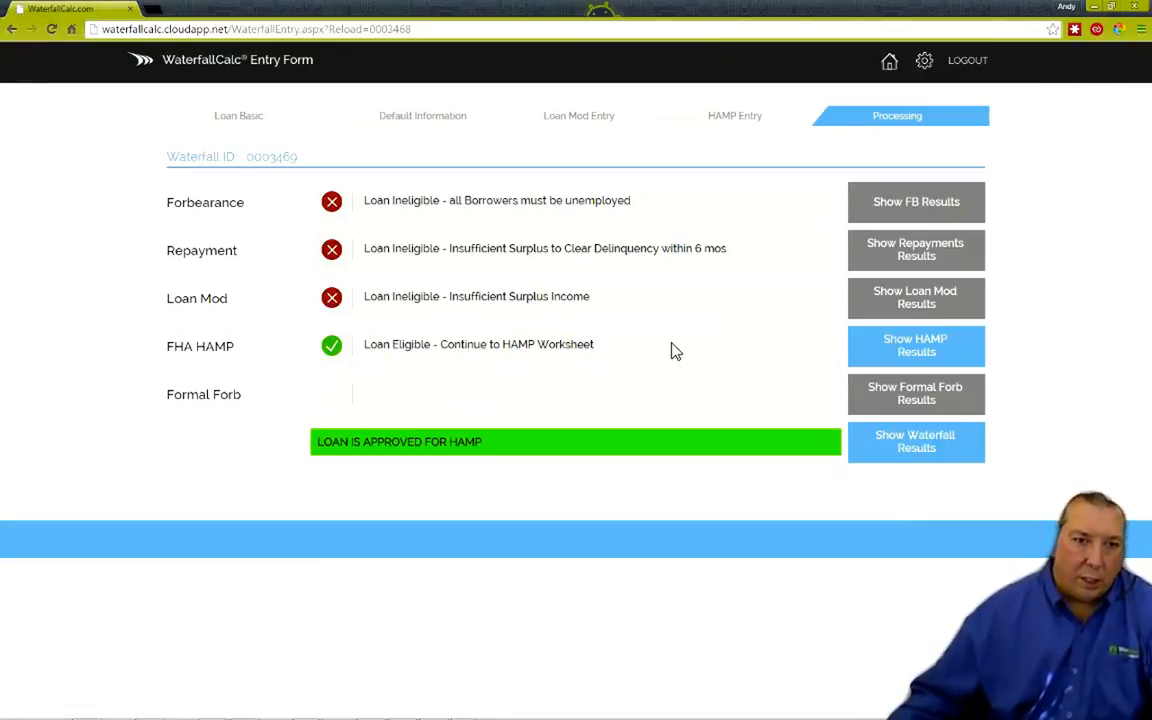
pyautogui.click(936, 345)
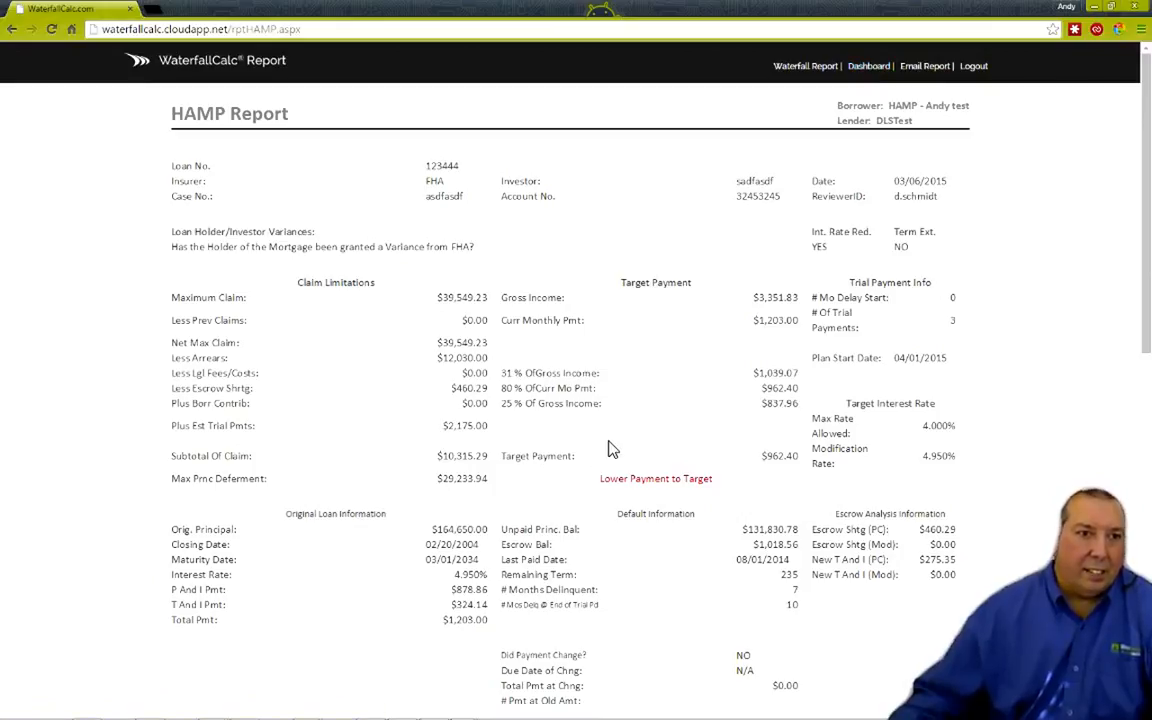
pyautogui.click(870, 67)
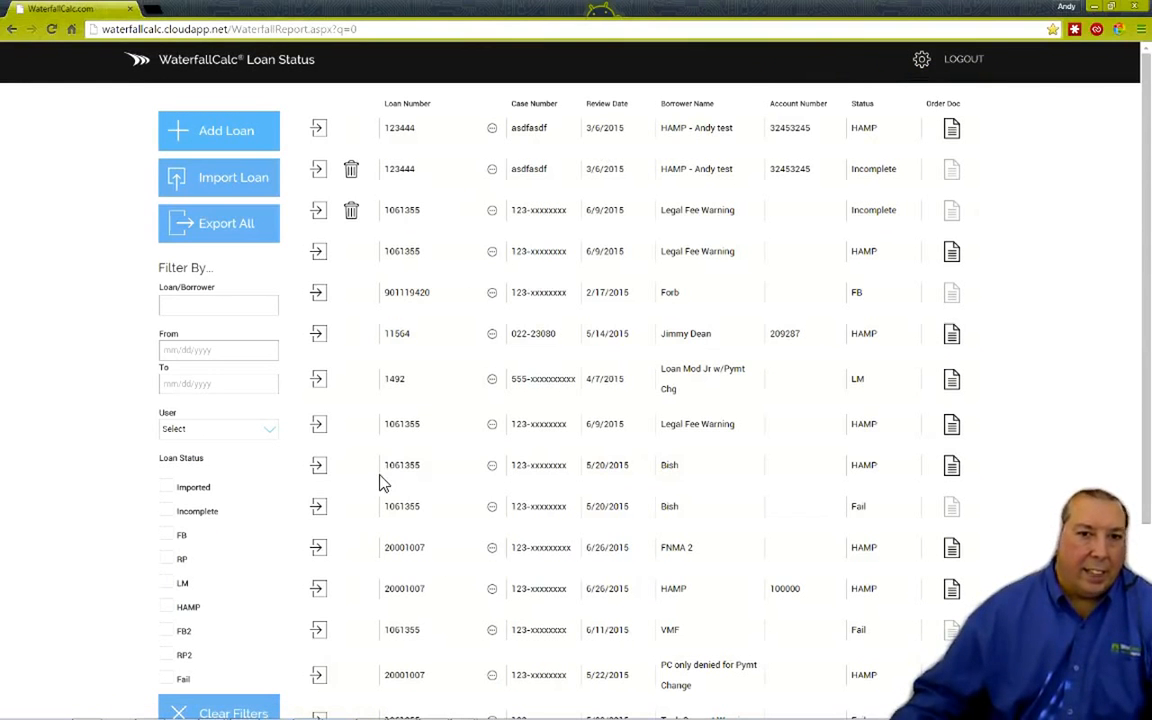